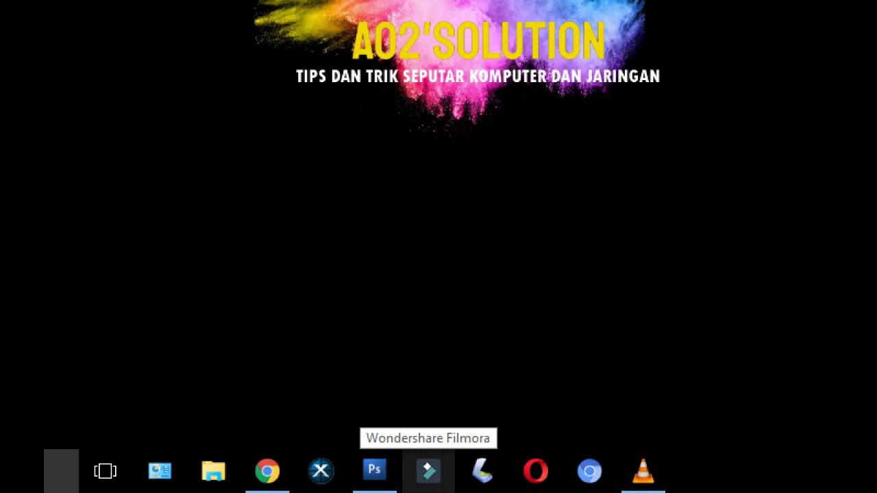
Step: Launch Wondershare Filmora from the taskbar icon
{"action": "left_click", "coordinate": [430, 479]}
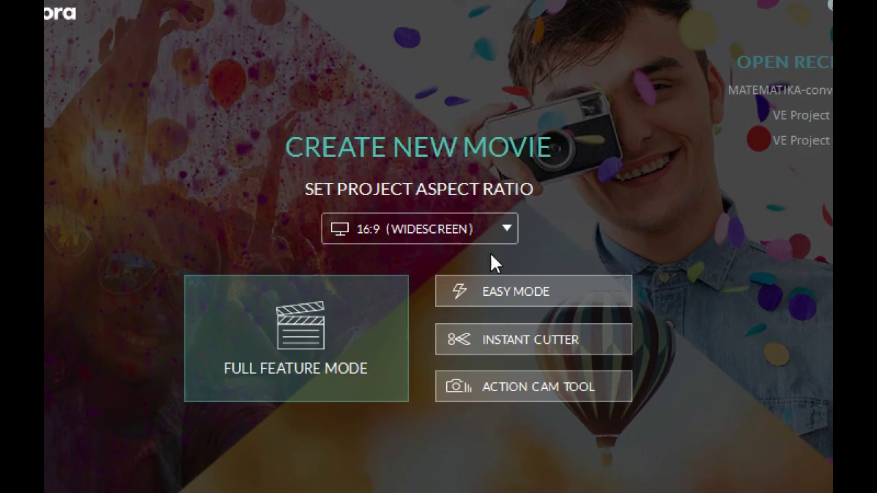
Step: Keep the 16:9 widescreen aspect ratio and start the project in Full Feature Mode
{"action": "left_click", "coordinate": [506, 231]}
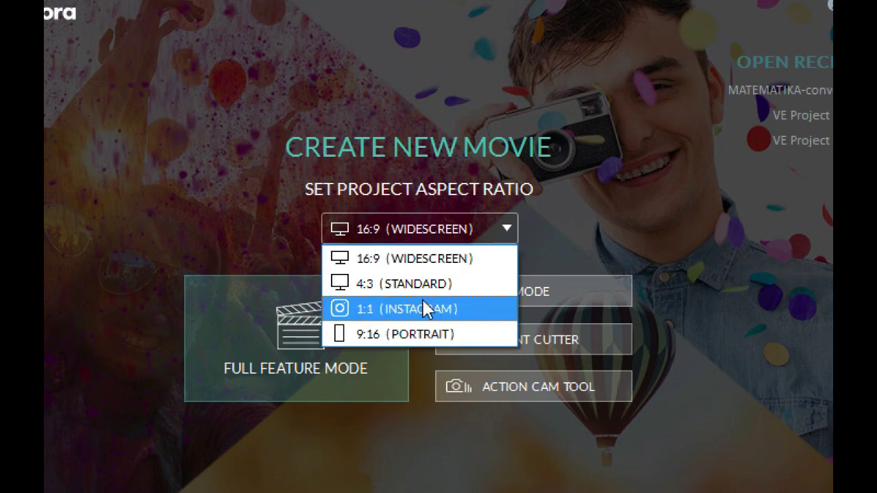
{"action": "left_click", "coordinate": [417, 260]}
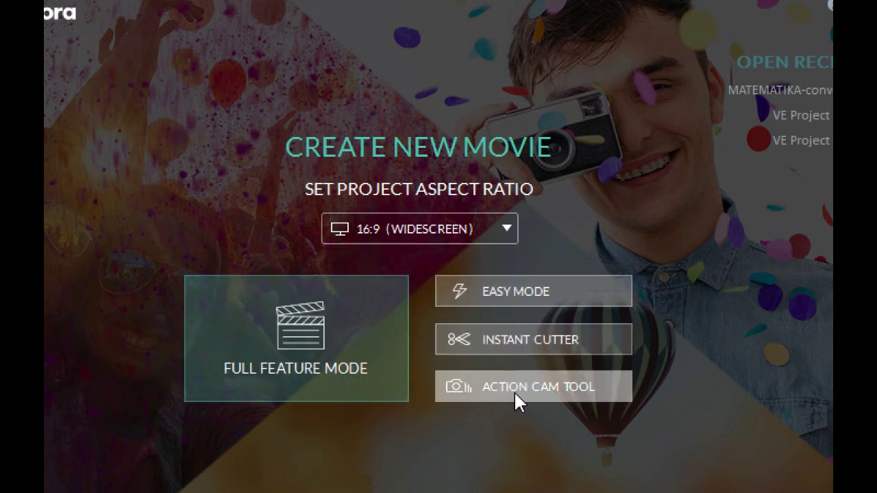
{"action": "left_click", "coordinate": [302, 335]}
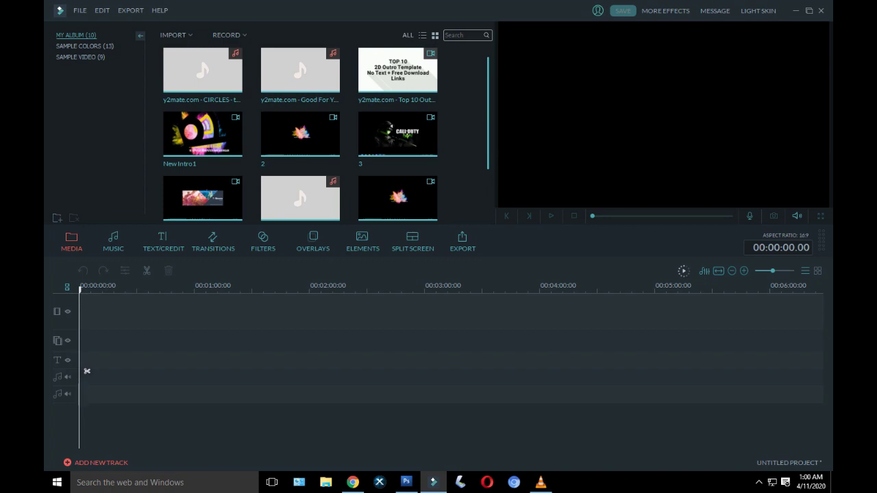
{"action": "scroll", "coordinate": [325, 133], "scroll_direction": "down", "scroll_amount": 2}
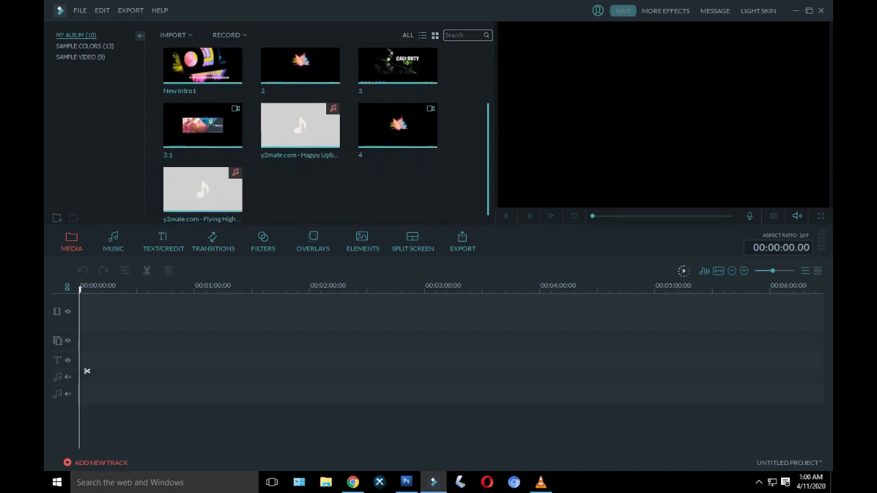
{"action": "scroll", "coordinate": [325, 133], "scroll_direction": "up", "scroll_amount": 2}
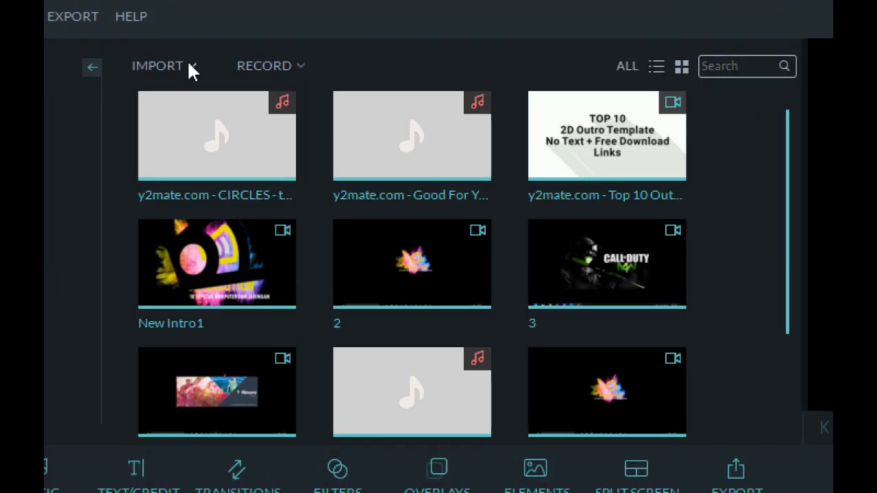
{"action": "mouse_move", "coordinate": [180, 72]}
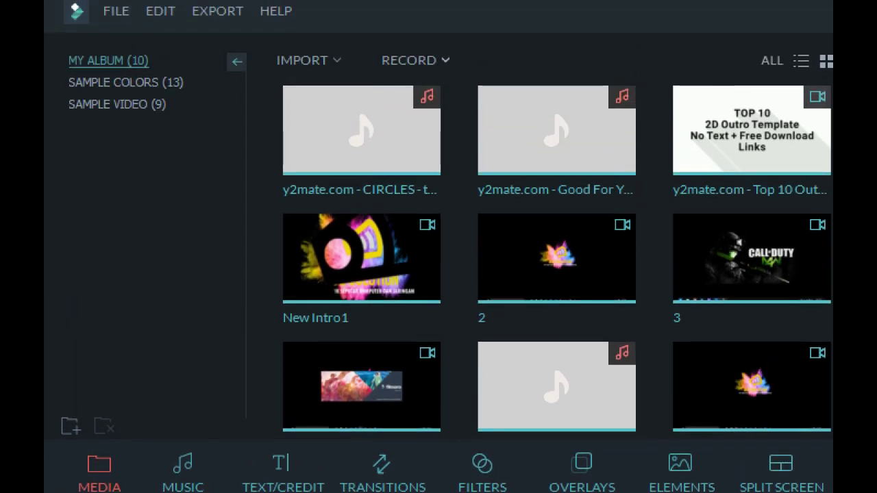
Step: Import video 5 from Pictures > ! > ! > Tutorial into the media library
{"action": "left_click", "coordinate": [336, 65]}
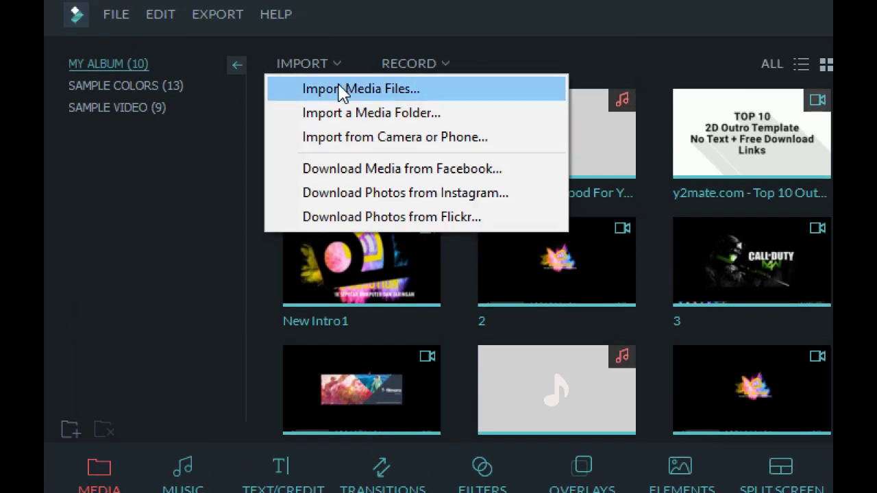
{"action": "left_click", "coordinate": [341, 90]}
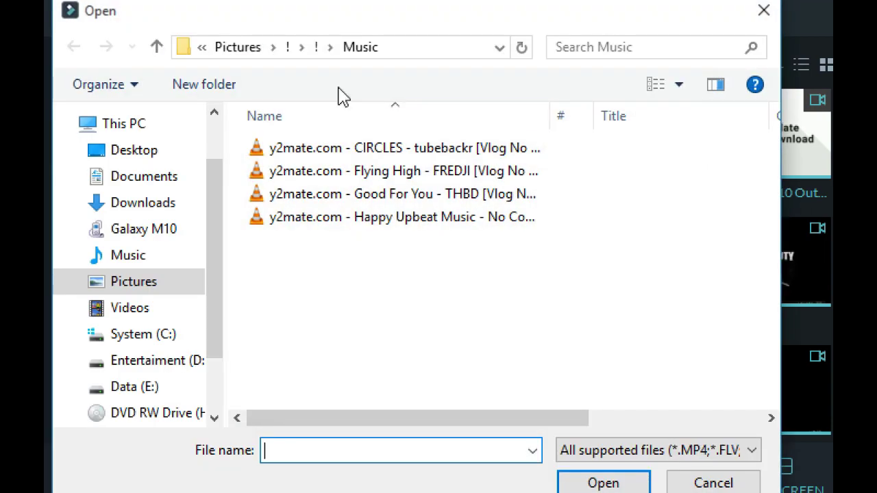
{"action": "left_click", "coordinate": [133, 292]}
{"action": "double_click", "coordinate": [306, 157]}
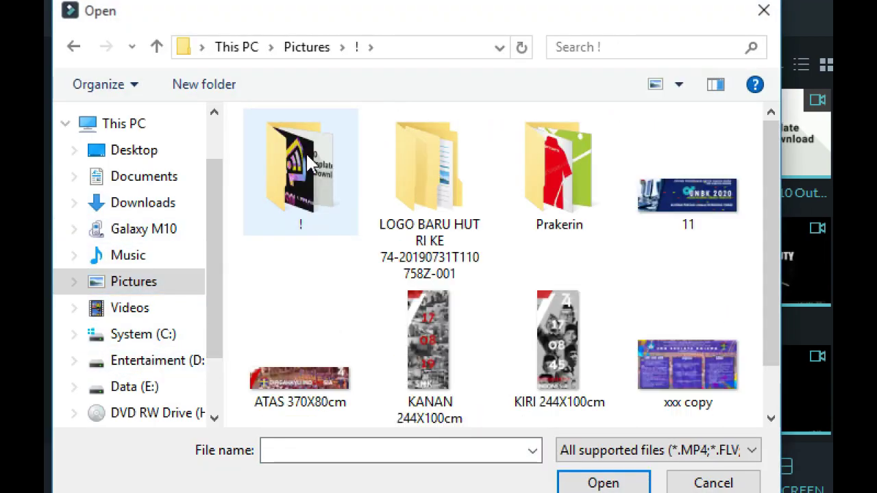
{"action": "double_click", "coordinate": [305, 151]}
{"action": "double_click", "coordinate": [548, 171]}
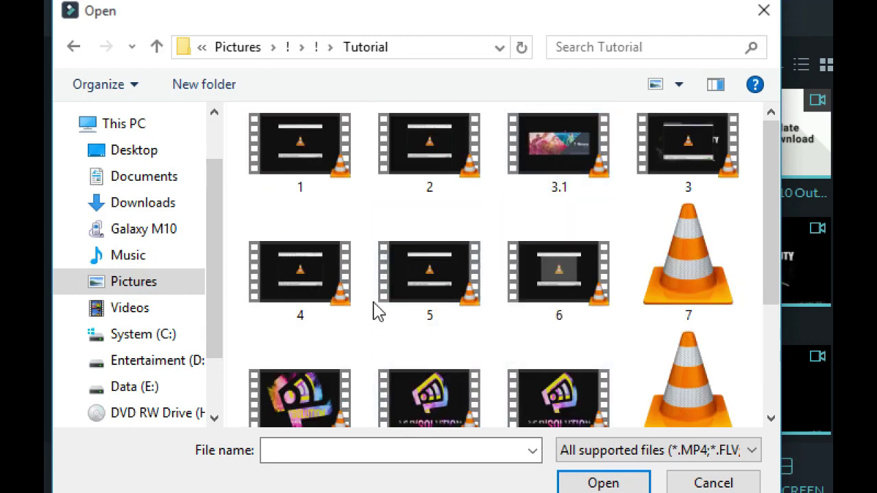
{"action": "left_click", "coordinate": [434, 295]}
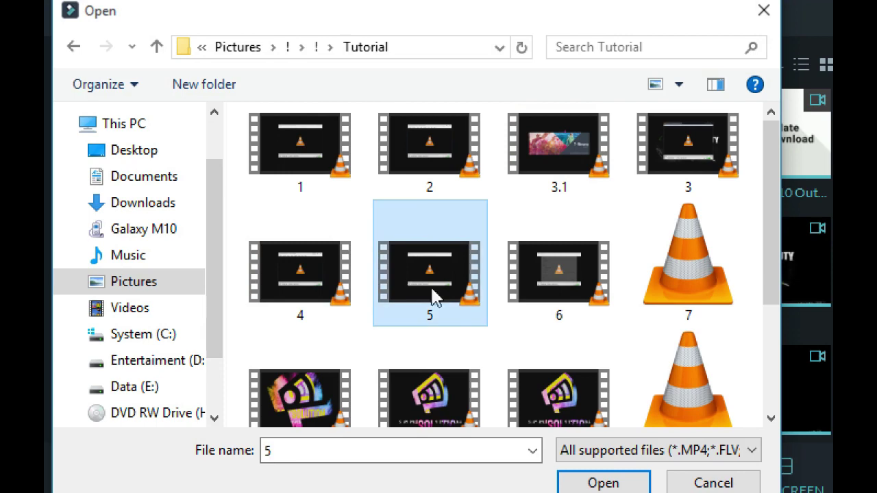
{"action": "left_click", "coordinate": [604, 383]}
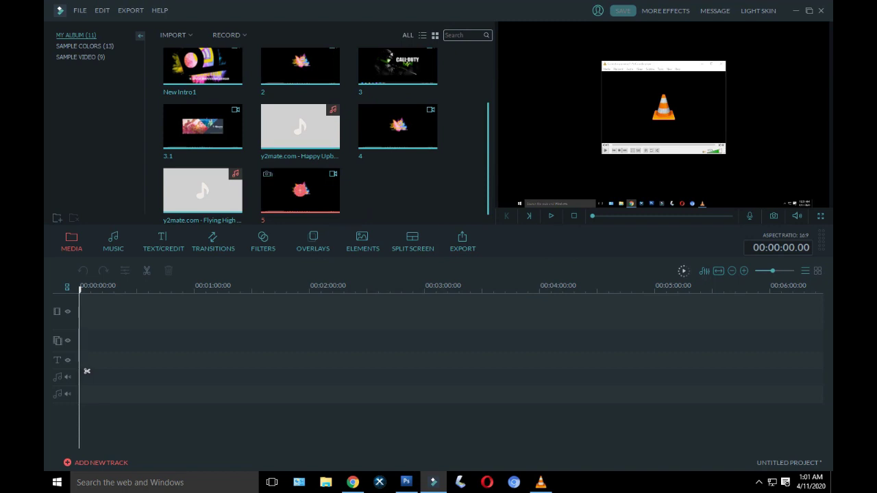
Step: Zoom into the timeline holding the intro clip and video 5
{"action": "scroll", "coordinate": [216, 148], "scroll_direction": "up", "scroll_amount": 3}
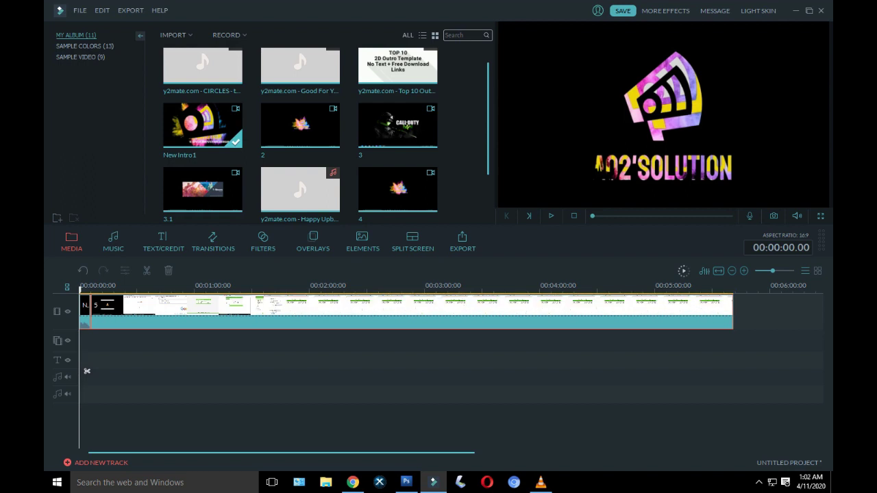
{"action": "scroll", "coordinate": [87, 370], "scroll_direction": "up", "scroll_amount": 2}
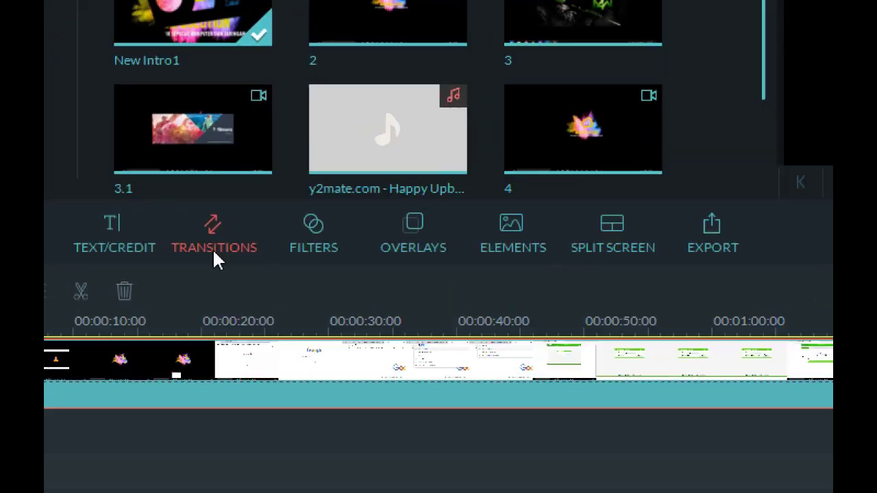
Step: Search transitions for 'zoom' and add Warp Zoom 3 between the intro and video 5
{"action": "left_click", "coordinate": [213, 251]}
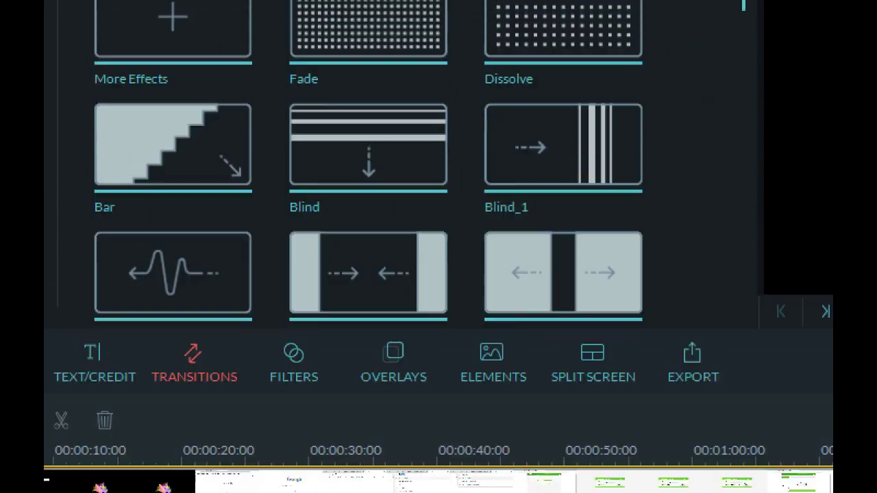
{"action": "left_click", "coordinate": [689, 60]}
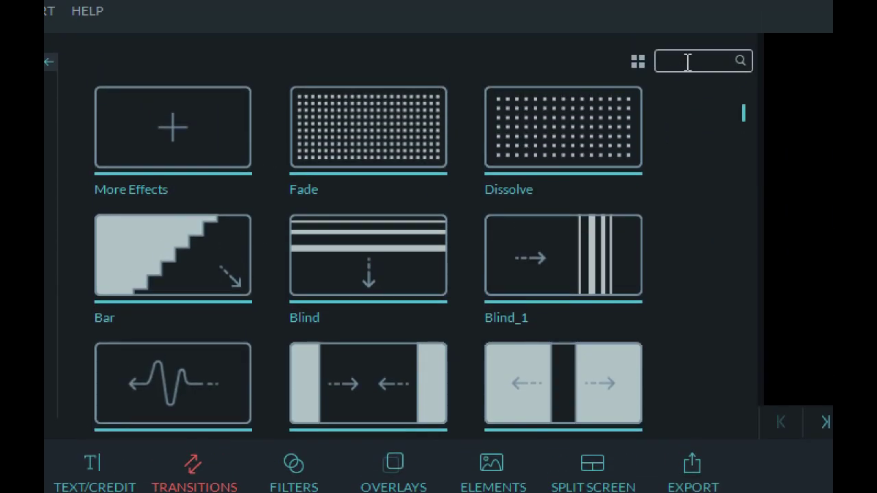
{"action": "type", "text": "zoom"}
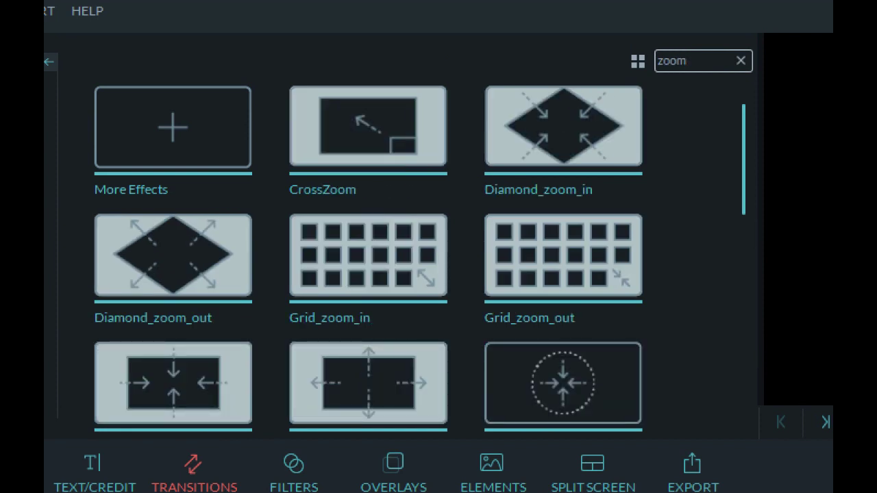
{"action": "left_click", "coordinate": [665, 269]}
{"action": "scroll", "coordinate": [669, 276], "scroll_direction": "down", "scroll_amount": 5}
{"action": "scroll", "coordinate": [668, 276], "scroll_direction": "down", "scroll_amount": 5}
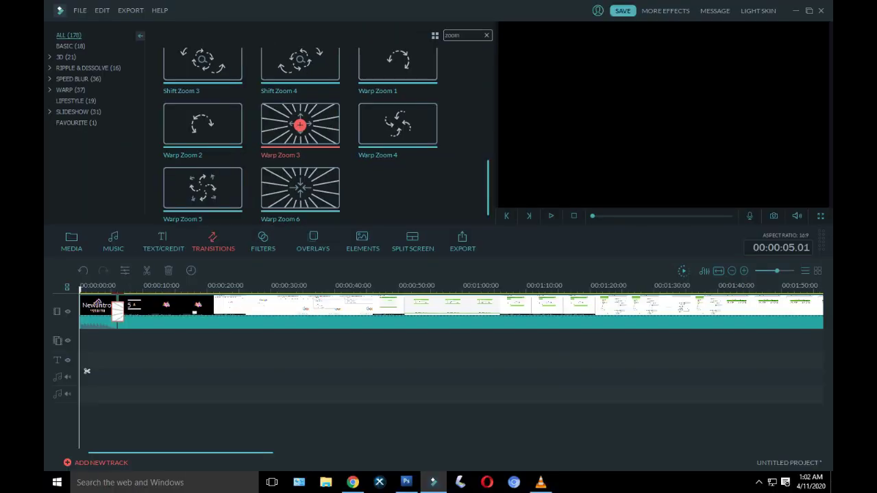
{"action": "left_click", "coordinate": [363, 240]}
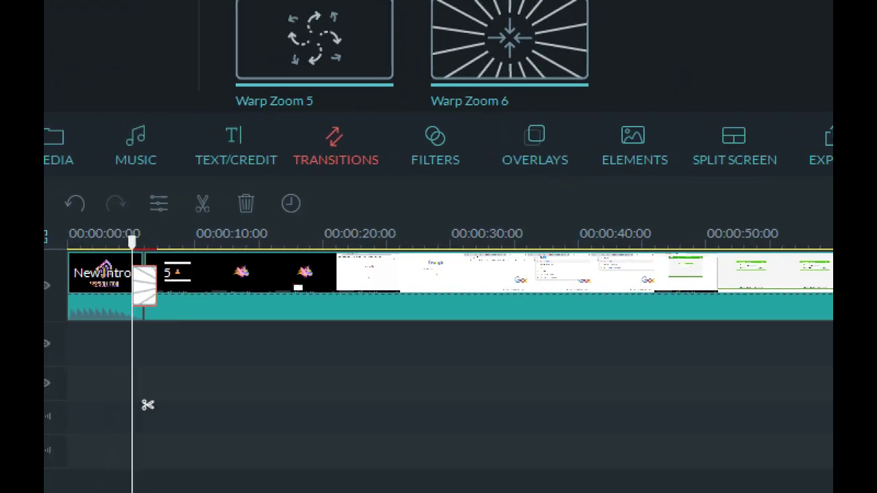
{"action": "double_click", "coordinate": [148, 283]}
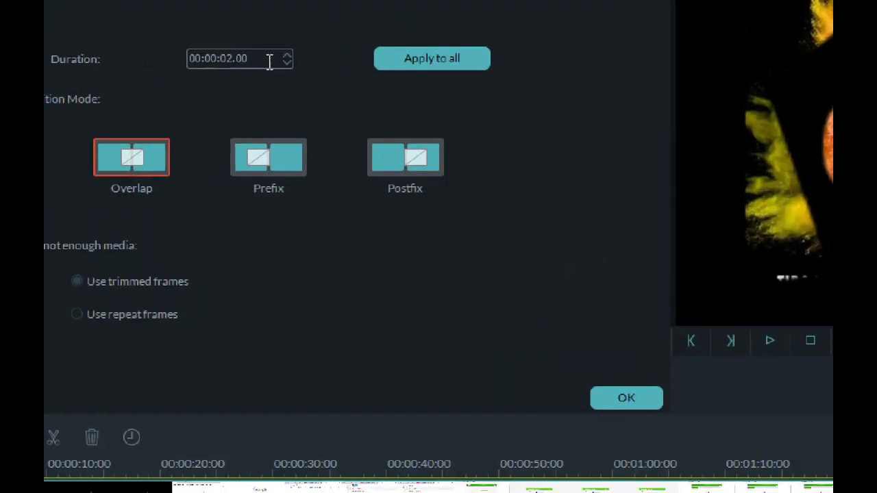
Step: Lower the Warp Zoom 3 duration with the spin arrows to 1 second 15 frames
{"action": "left_click", "coordinate": [252, 56]}
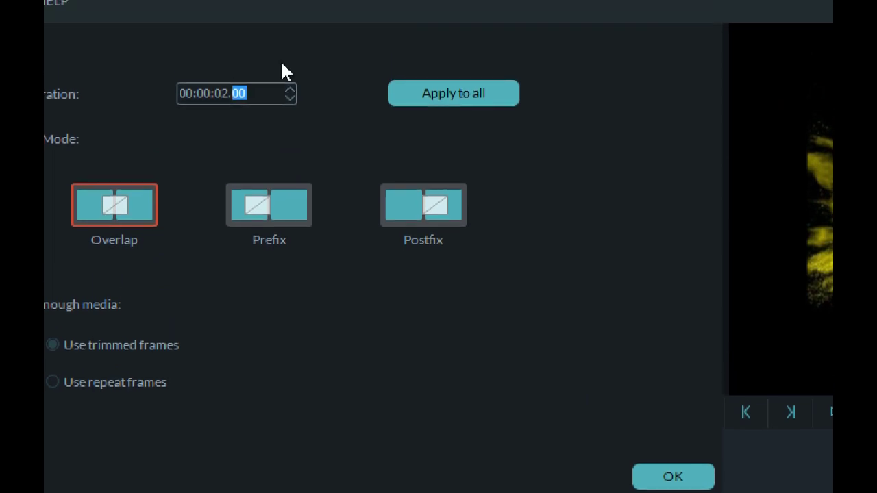
{"action": "left_click", "coordinate": [295, 97]}
{"action": "left_click", "coordinate": [291, 97]}
{"action": "left_click", "coordinate": [290, 97]}
{"action": "left_click", "coordinate": [290, 97]}
{"action": "left_click", "coordinate": [290, 97]}
{"action": "left_click", "coordinate": [290, 97]}
{"action": "left_click", "coordinate": [291, 97]}
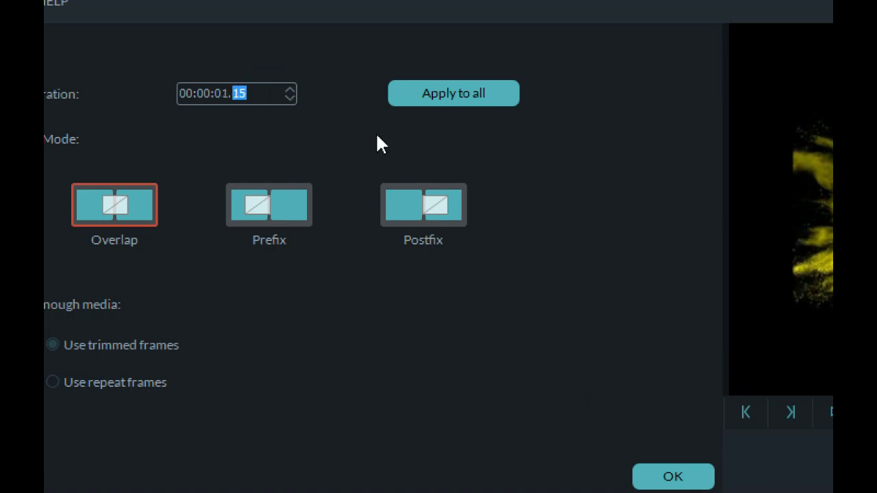
{"action": "left_click", "coordinate": [290, 97]}
{"action": "left_click", "coordinate": [290, 97]}
Step: Edit the seconds and frames to set the duration to 00:00:00.22 and apply it
{"action": "type", "text": "23"}
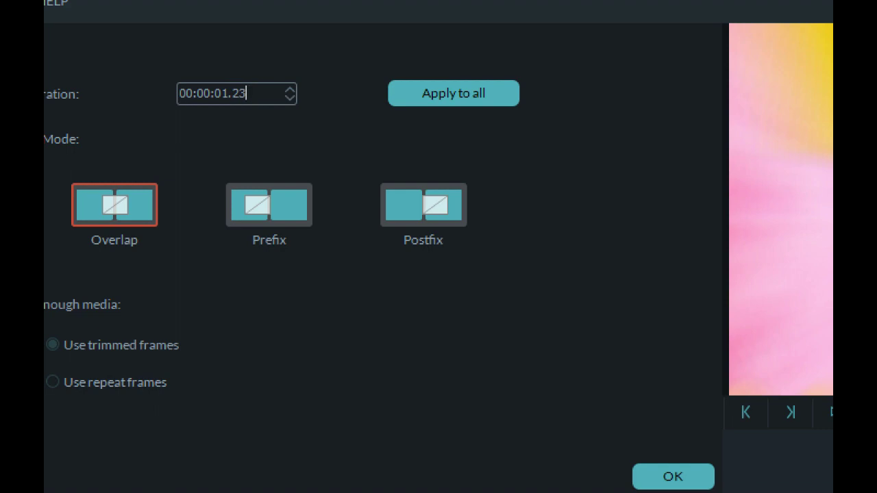
{"action": "double_click", "coordinate": [238, 96]}
{"action": "key", "text": "Right"}
{"action": "double_click", "coordinate": [223, 96]}
{"action": "type", "text": "00"}
{"action": "double_click", "coordinate": [239, 93]}
{"action": "key", "text": "Down"}
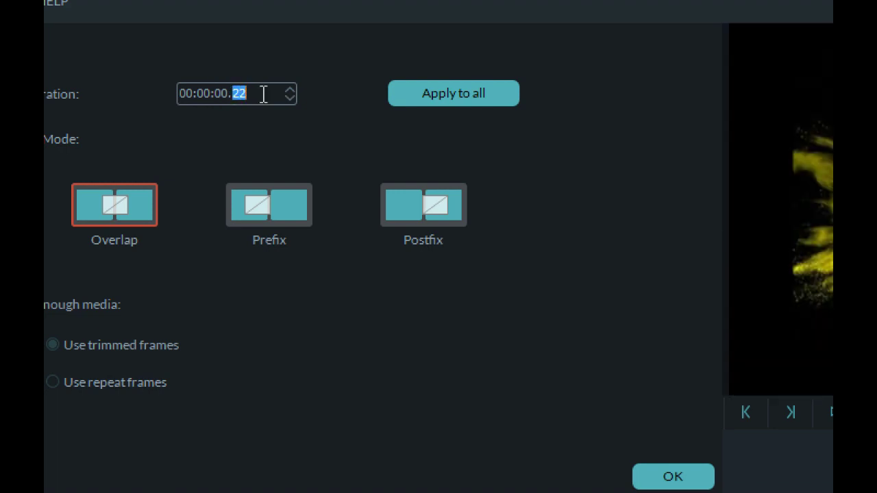
{"action": "key", "text": "Right"}
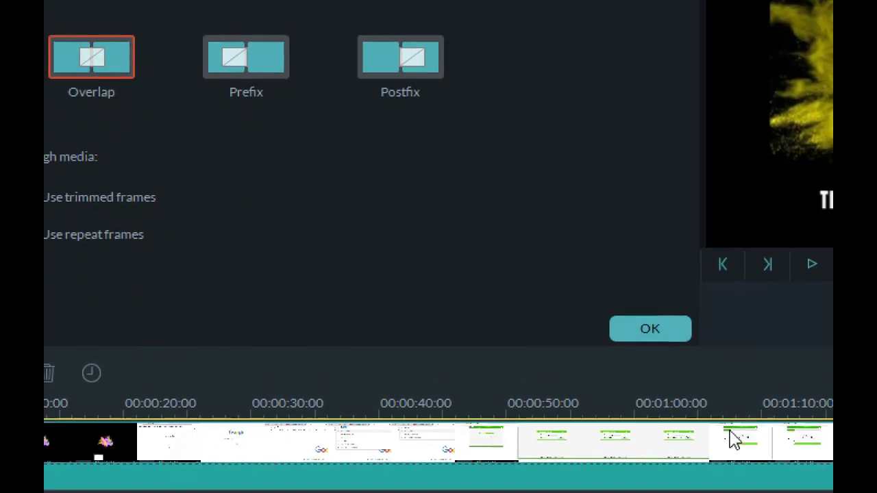
{"action": "left_click", "coordinate": [648, 329]}
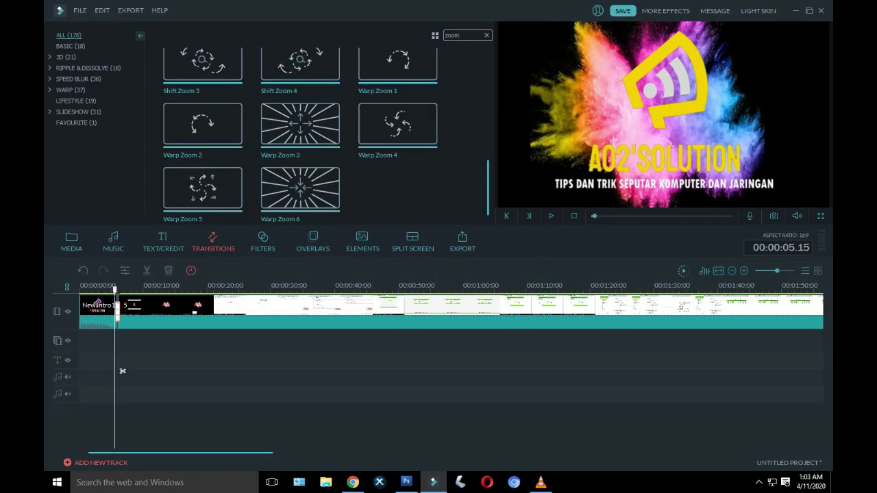
Step: Split the clip at 00:00:09.01 and delete the short unwanted piece
{"action": "scroll", "coordinate": [123, 371], "scroll_direction": "up", "scroll_amount": 3}
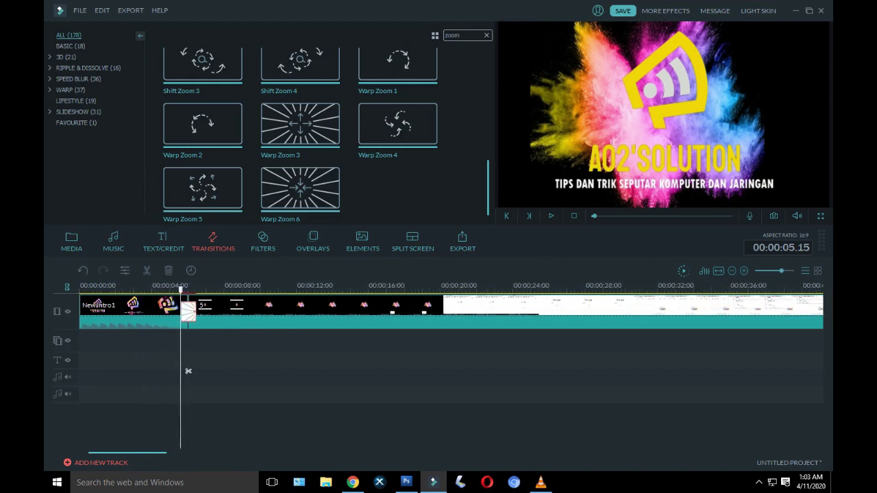
{"action": "left_click_drag", "start_coordinate": [188, 370], "coordinate": [222, 370]}
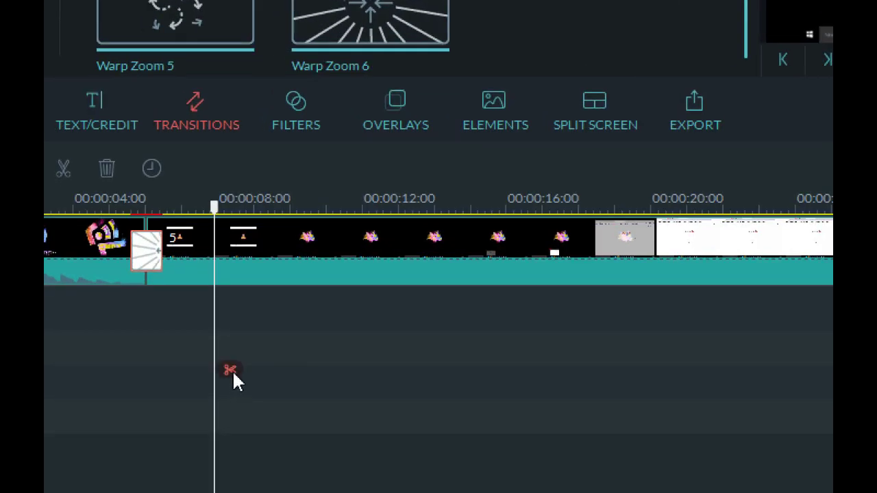
{"action": "left_click", "coordinate": [230, 370]}
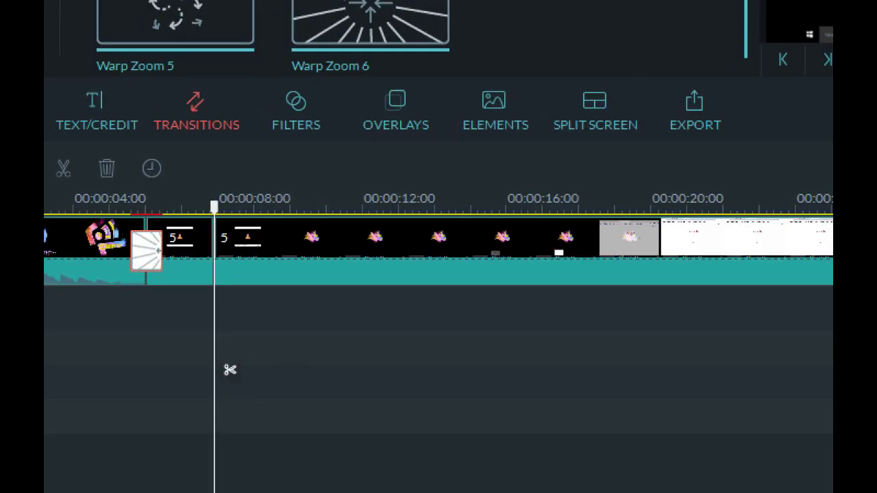
{"action": "left_click_drag", "start_coordinate": [229, 370], "coordinate": [161, 370]}
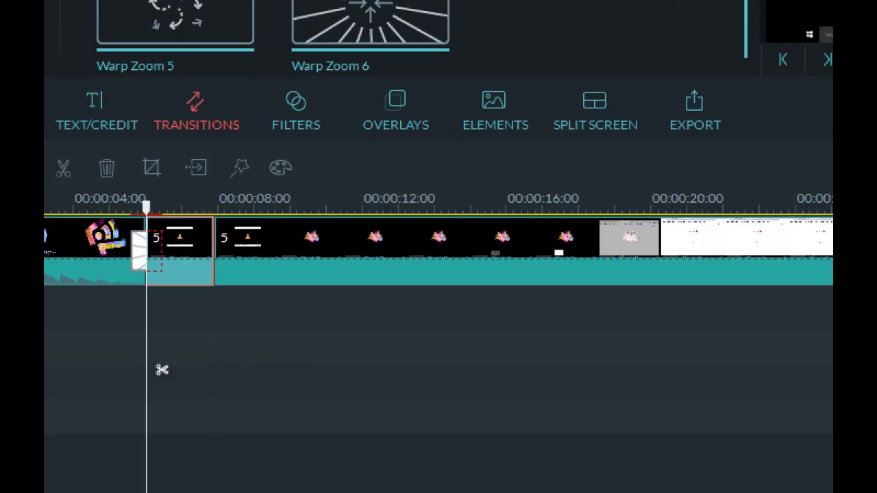
{"action": "key", "text": "Delete"}
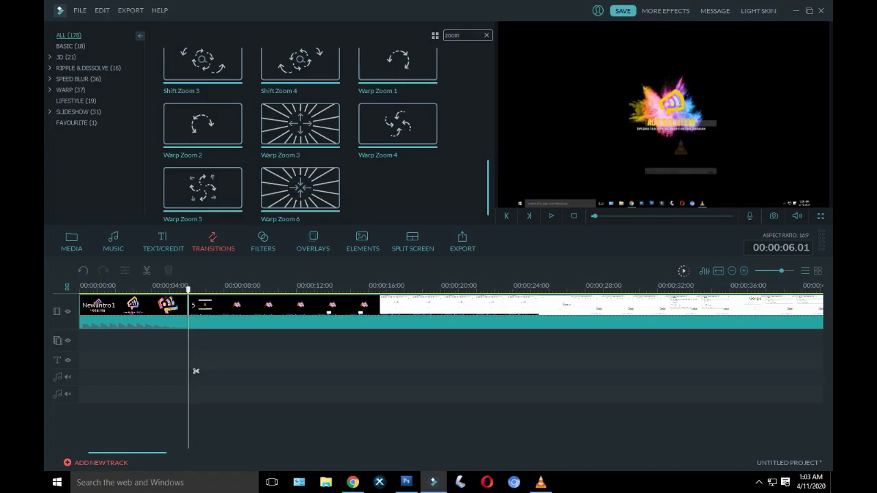
Step: Add a Warp Zoom transition at the join after the intro and preview it
{"action": "left_click_drag", "start_coordinate": [187, 371], "coordinate": [182, 371]}
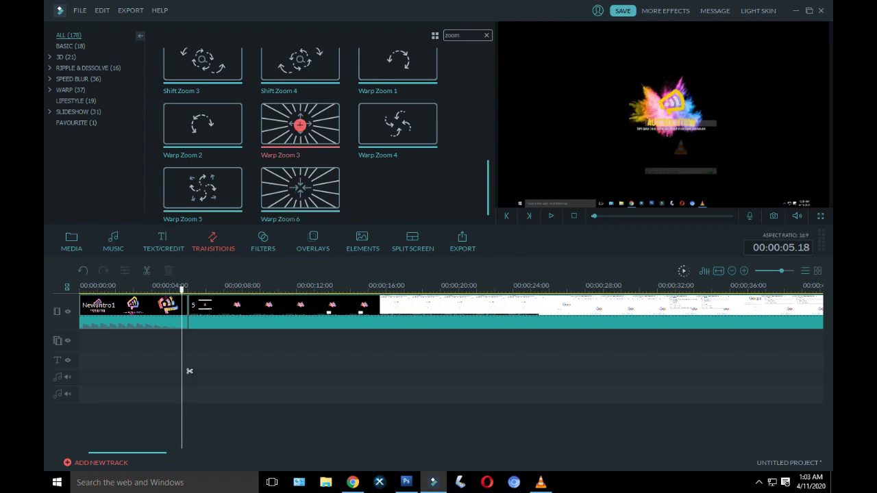
{"action": "left_click_drag", "start_coordinate": [189, 371], "coordinate": [176, 369]}
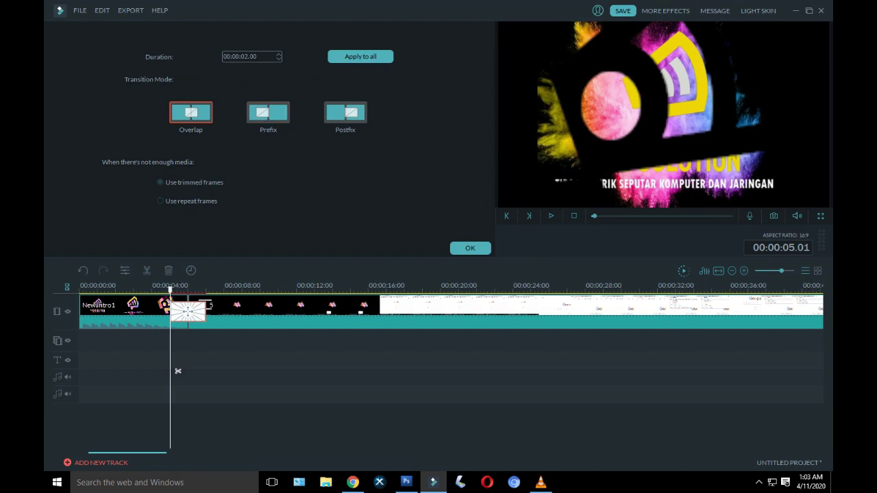
{"action": "left_click_drag", "start_coordinate": [177, 370], "coordinate": [185, 370]}
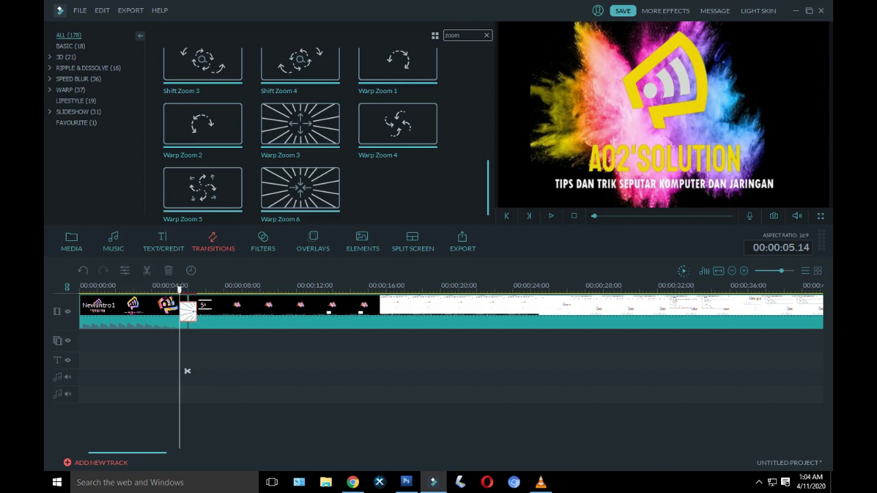
{"action": "scroll", "coordinate": [187, 370], "scroll_direction": "down", "scroll_amount": 5}
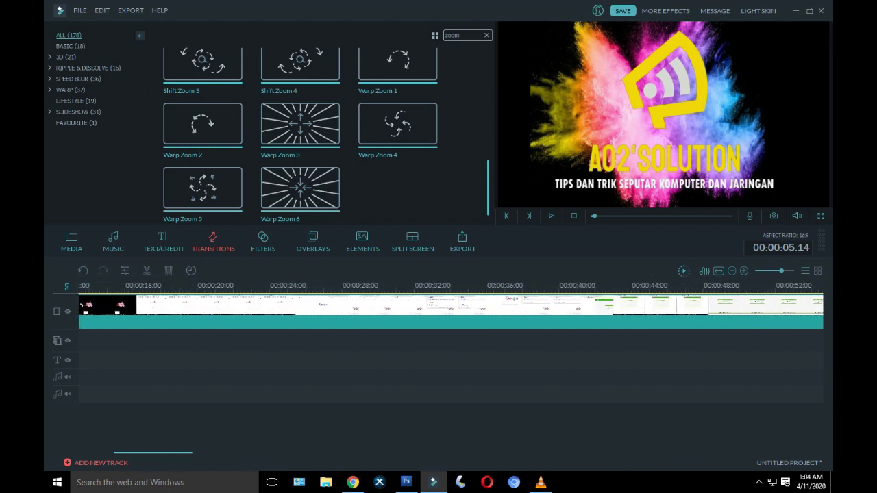
{"action": "scroll", "coordinate": [451, 312], "scroll_direction": "up", "scroll_amount": 1}
{"action": "scroll", "coordinate": [451, 312], "scroll_direction": "up", "scroll_amount": 2}
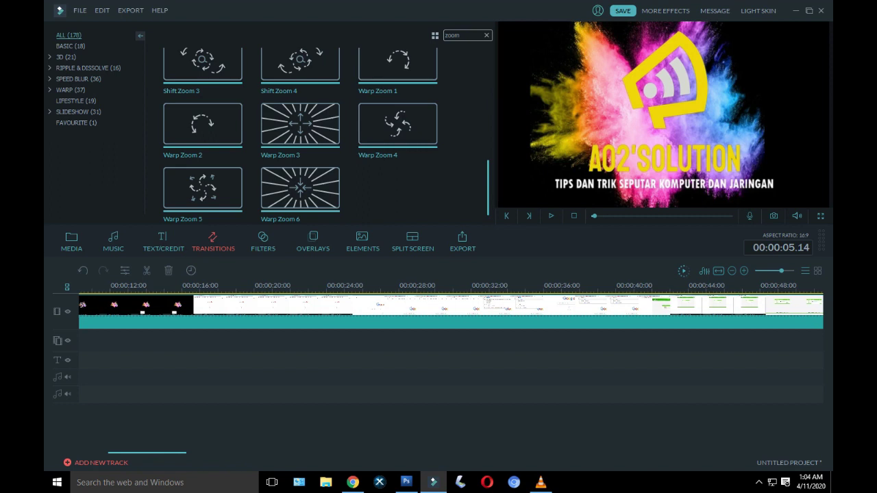
{"action": "scroll", "coordinate": [451, 312], "scroll_direction": "down", "scroll_amount": 5}
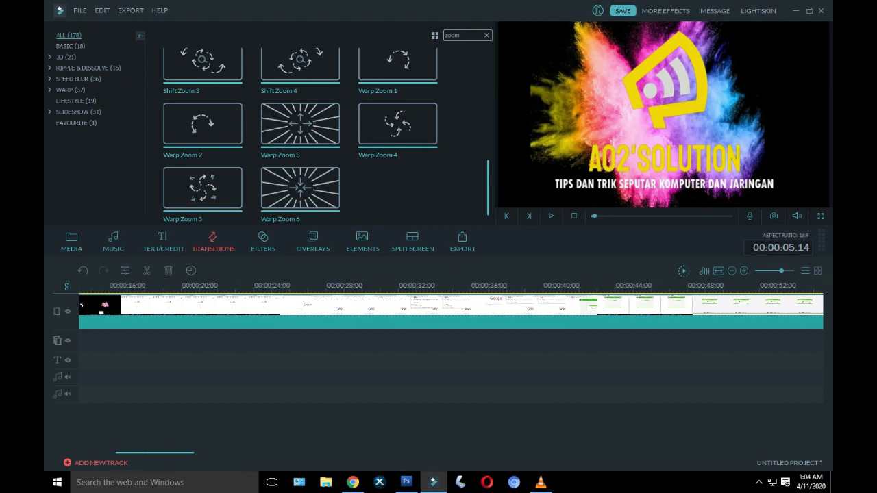
{"action": "scroll", "coordinate": [451, 311], "scroll_direction": "down", "scroll_amount": 15}
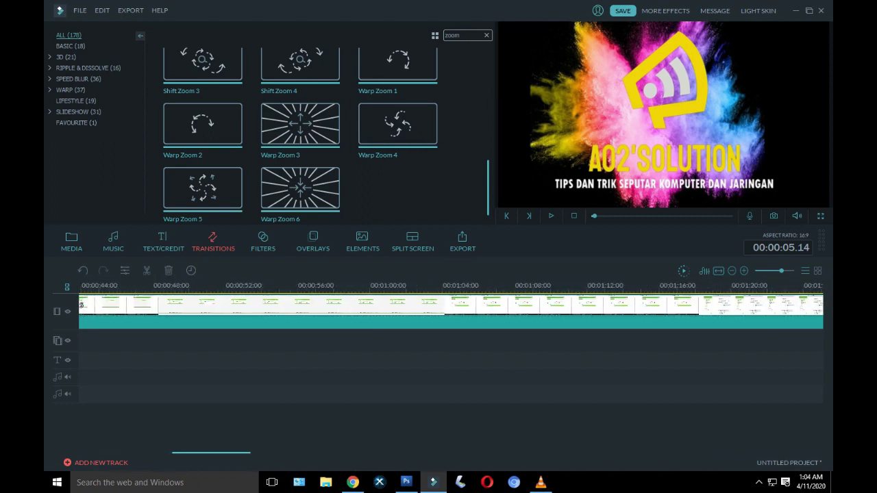
{"action": "scroll", "coordinate": [450, 312], "scroll_direction": "down", "scroll_amount": 9}
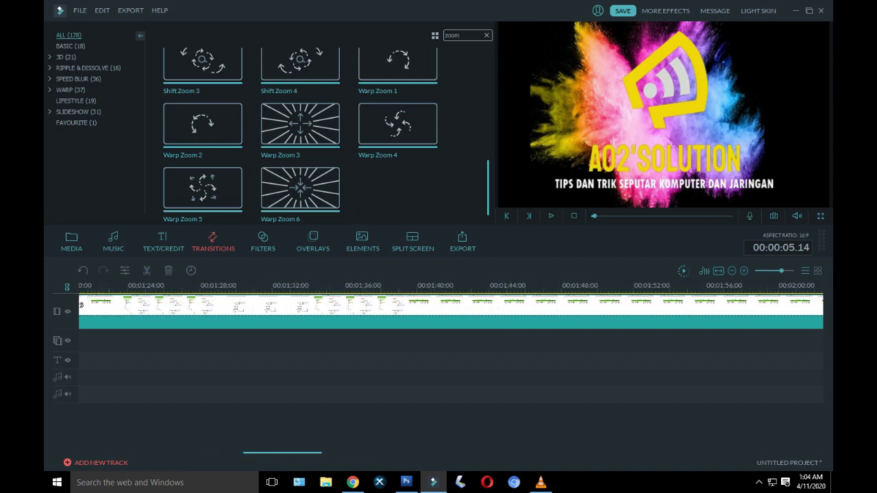
{"action": "scroll", "coordinate": [450, 312], "scroll_direction": "down", "scroll_amount": 20}
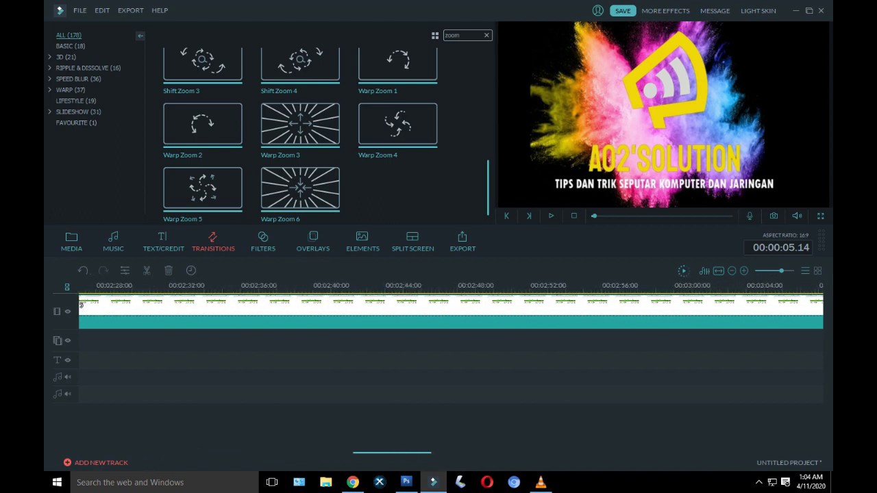
{"action": "scroll", "coordinate": [451, 312], "scroll_direction": "down", "scroll_amount": 20}
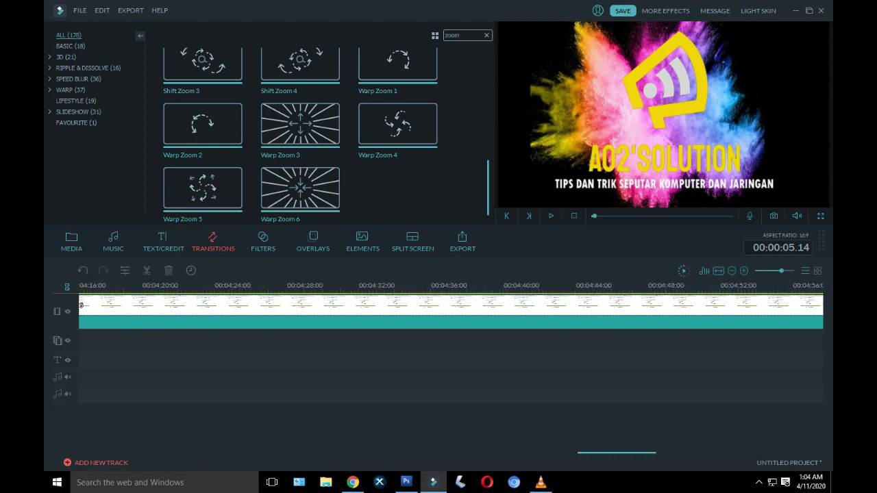
{"action": "scroll", "coordinate": [451, 312], "scroll_direction": "down", "scroll_amount": 20}
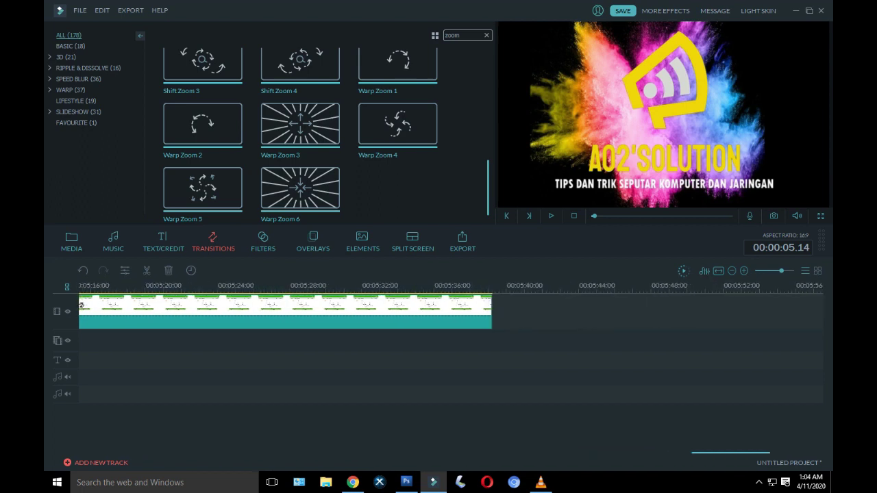
Step: Play back the ending of the recording from the router login part, then pause
{"action": "scroll", "coordinate": [450, 312], "scroll_direction": "down", "scroll_amount": 4}
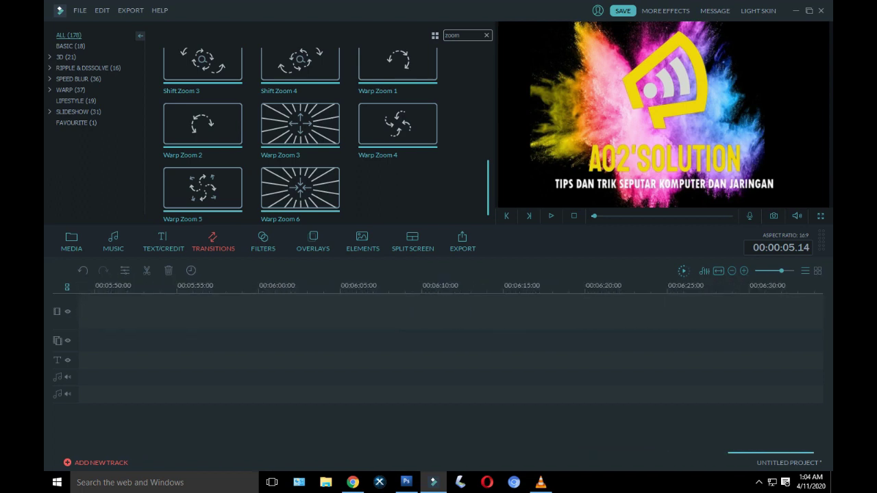
{"action": "left_click", "coordinate": [296, 286]}
{"action": "left_click", "coordinate": [112, 370]}
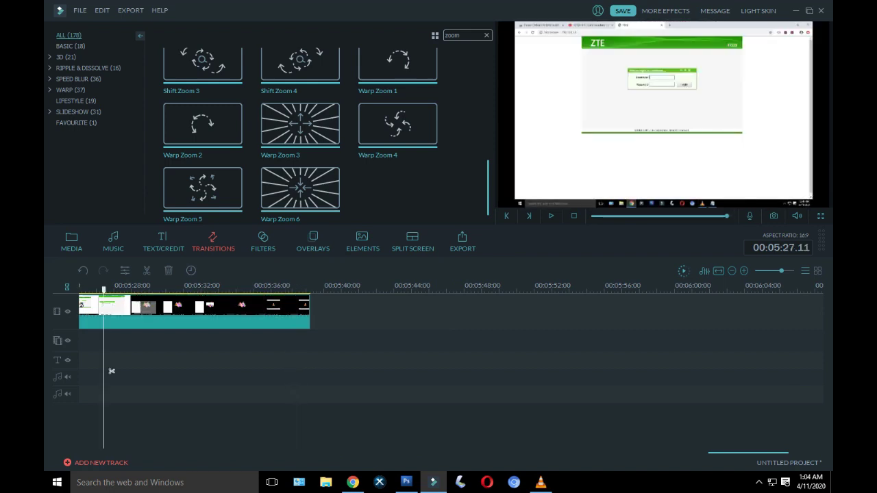
{"action": "left_click", "coordinate": [550, 216]}
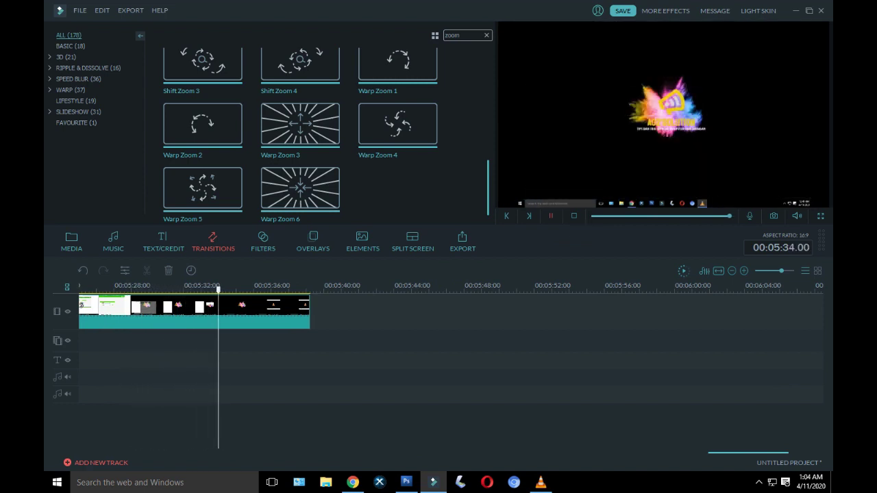
{"action": "key", "text": "space"}
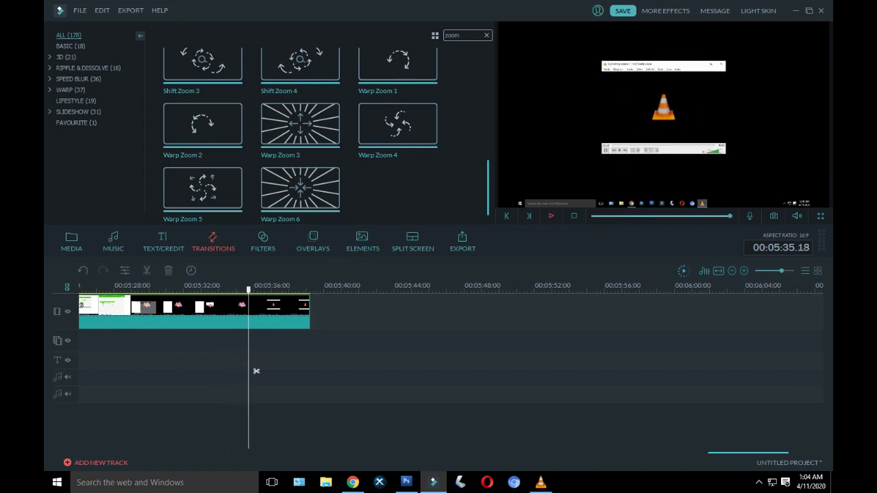
Step: Split the recording at 00:05:34 and delete the trailing piece
{"action": "left_click_drag", "start_coordinate": [257, 370], "coordinate": [240, 370]}
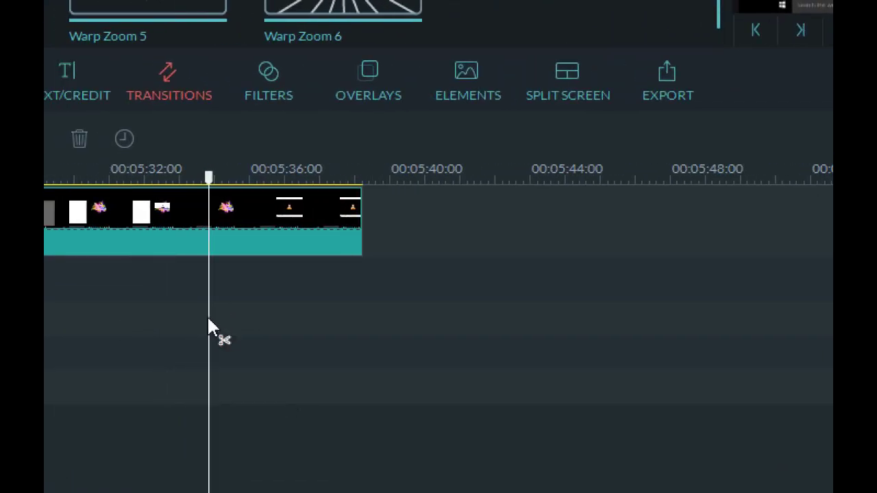
{"action": "left_click", "coordinate": [224, 340]}
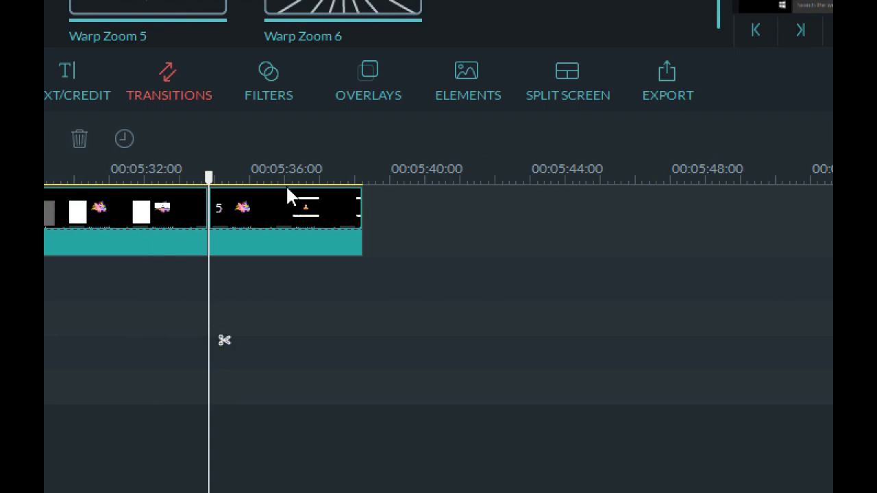
{"action": "left_click", "coordinate": [325, 217]}
{"action": "key", "text": "Delete"}
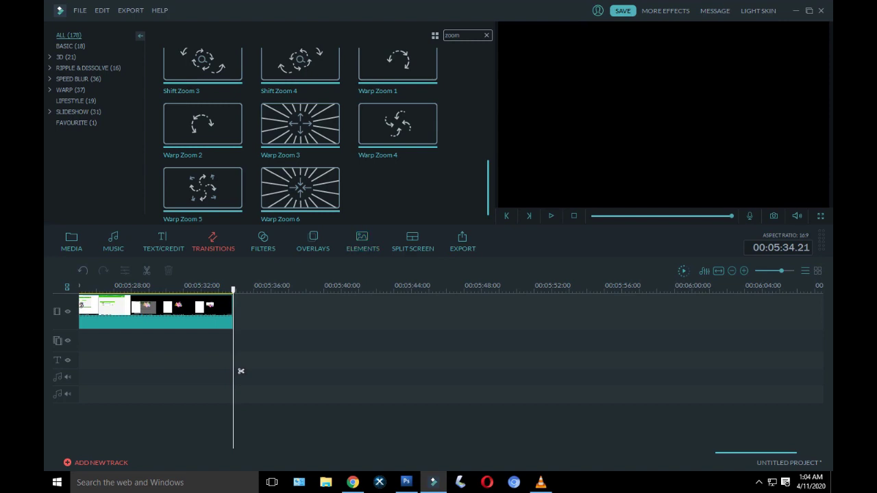
Step: Append the Top 10 2D Outro Template clip from the media library to the timeline
{"action": "scroll", "coordinate": [300, 137], "scroll_direction": "up", "scroll_amount": 2}
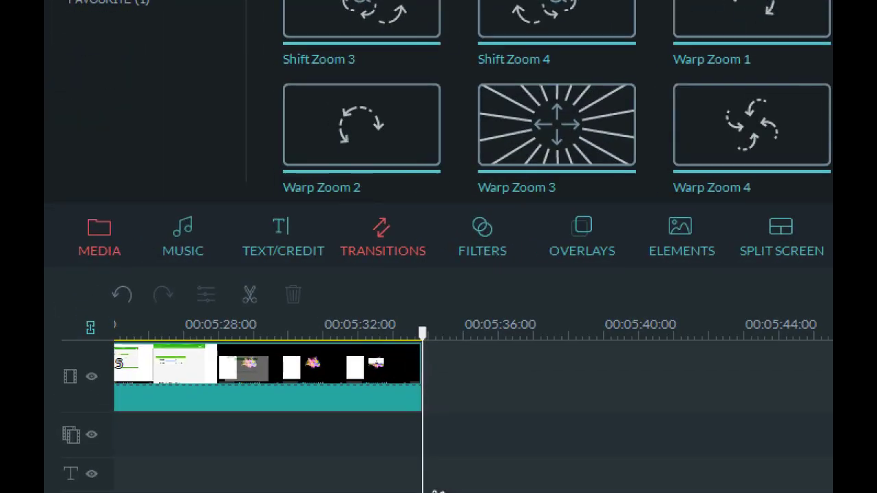
{"action": "left_click", "coordinate": [105, 229]}
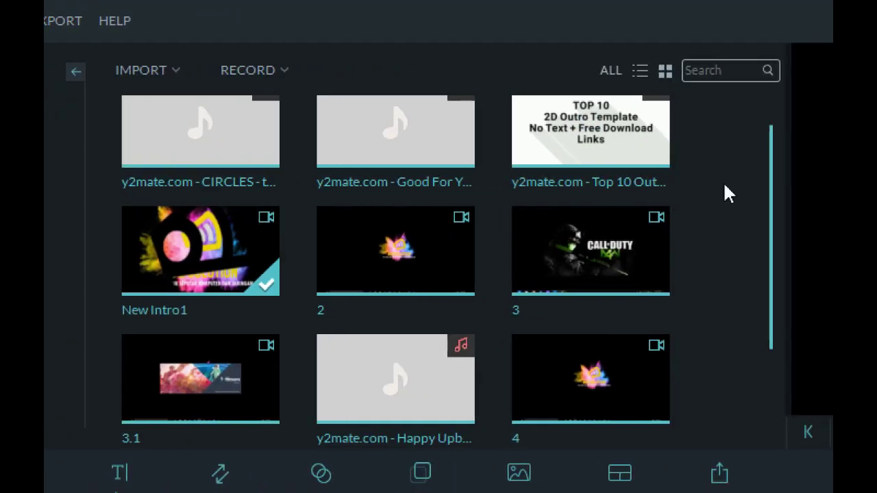
{"action": "mouse_move", "coordinate": [748, 117]}
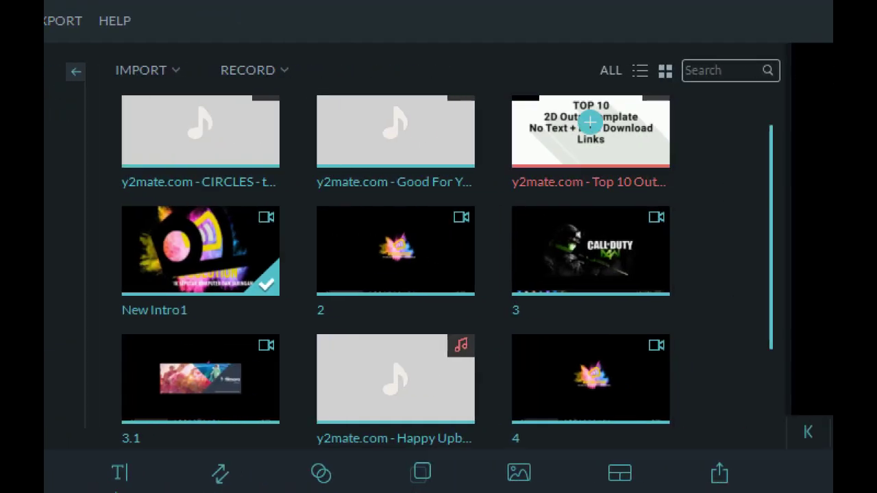
{"action": "left_click", "coordinate": [589, 122]}
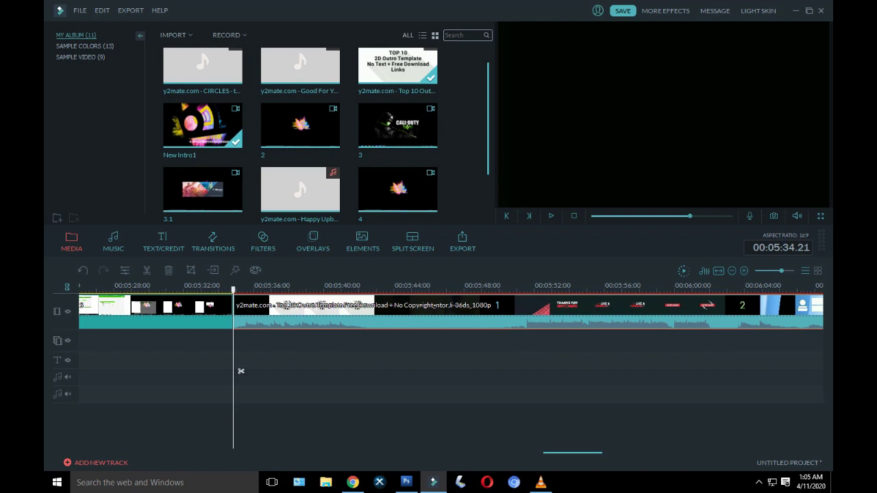
Step: Split the outro near its white closing frames and delete the first part
{"action": "scroll", "coordinate": [240, 371], "scroll_direction": "down", "scroll_amount": 10}
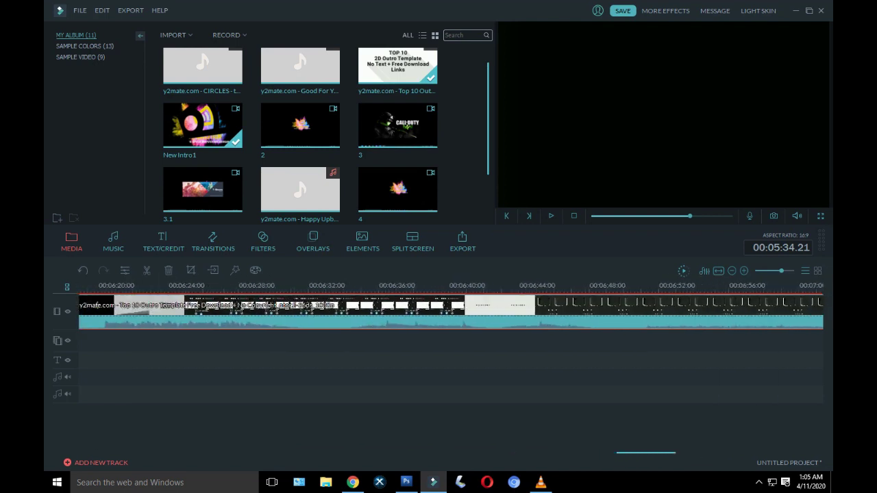
{"action": "scroll", "coordinate": [450, 310], "scroll_direction": "down", "scroll_amount": 3}
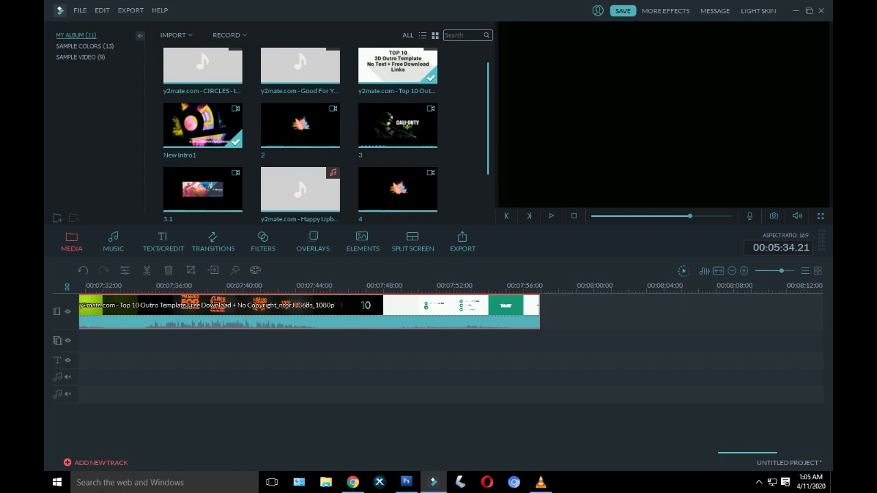
{"action": "left_click", "coordinate": [395, 371]}
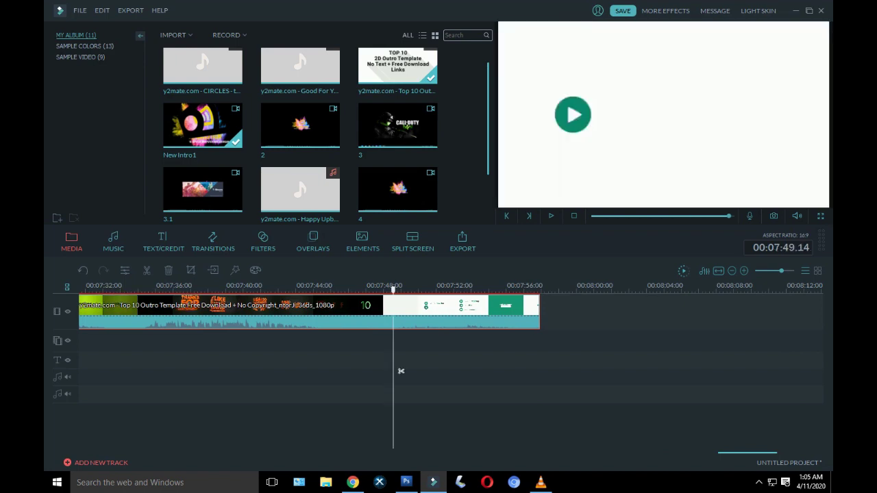
{"action": "left_click", "coordinate": [392, 370]}
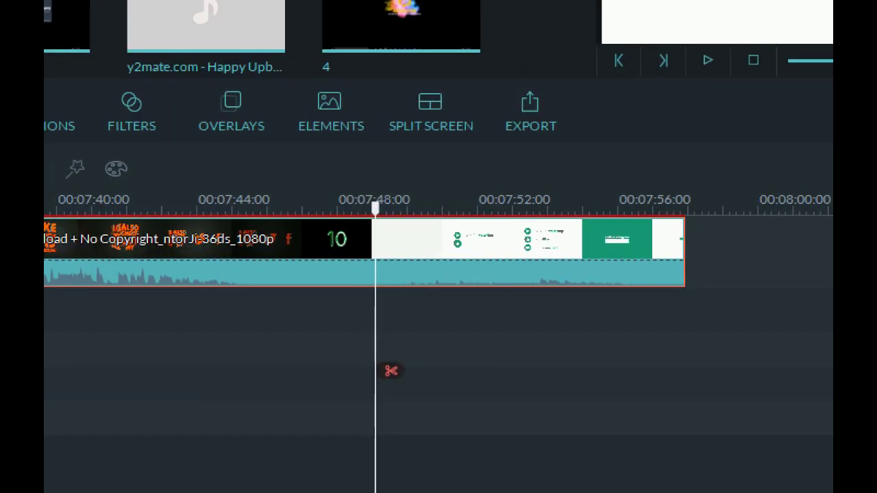
{"action": "left_click", "coordinate": [390, 371]}
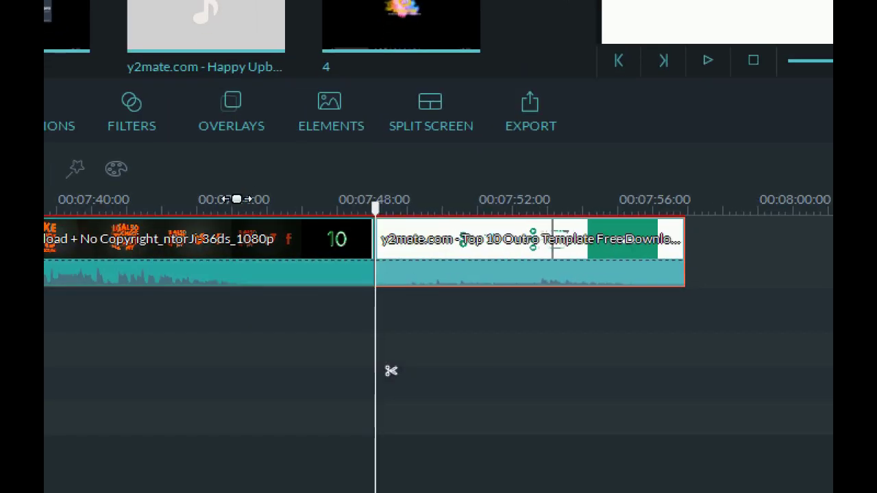
{"action": "left_click", "coordinate": [251, 248]}
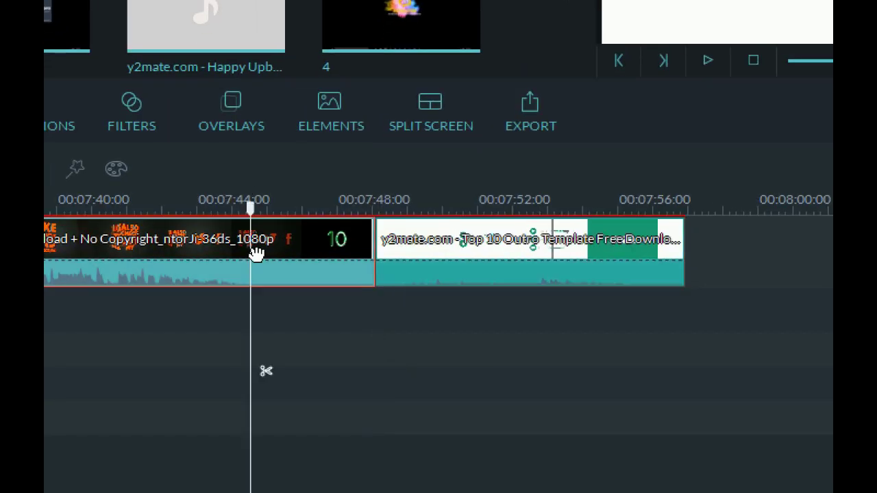
{"action": "key", "text": "Delete"}
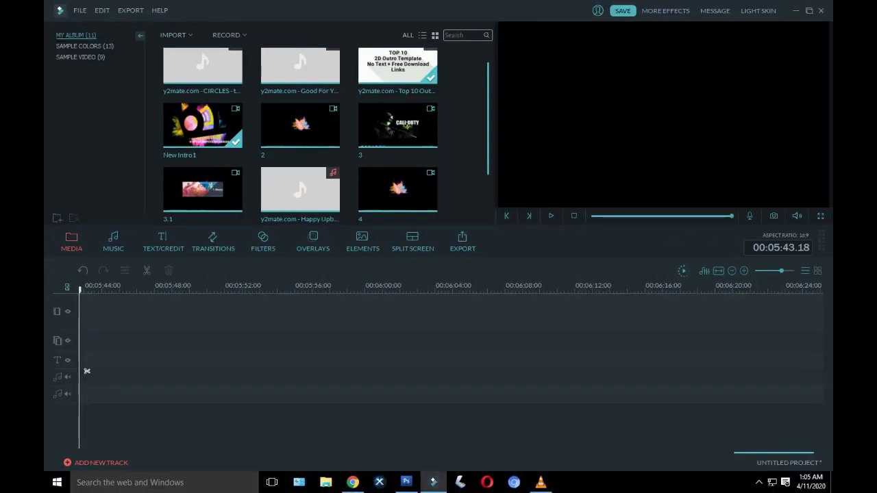
Step: Play the end of the recording and place the playhead at the join before the outro
{"action": "scroll", "coordinate": [86, 371], "scroll_direction": "up", "scroll_amount": 10}
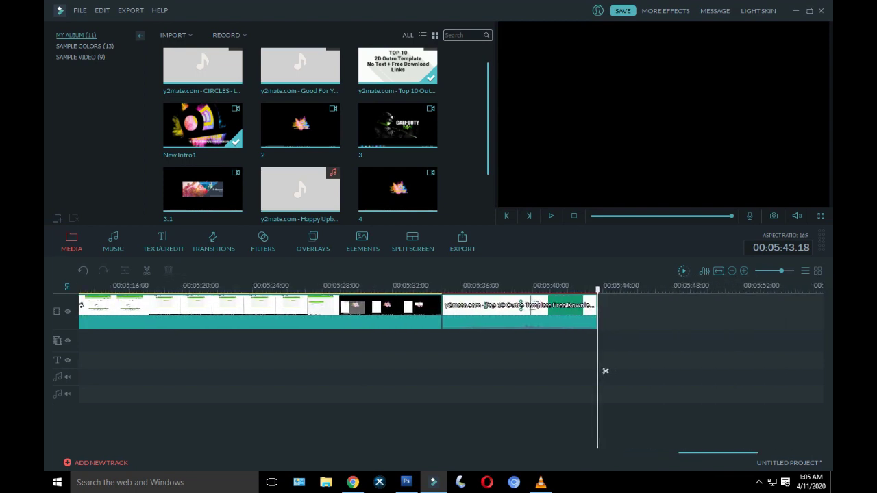
{"action": "left_click", "coordinate": [401, 371]}
{"action": "left_click", "coordinate": [551, 216]}
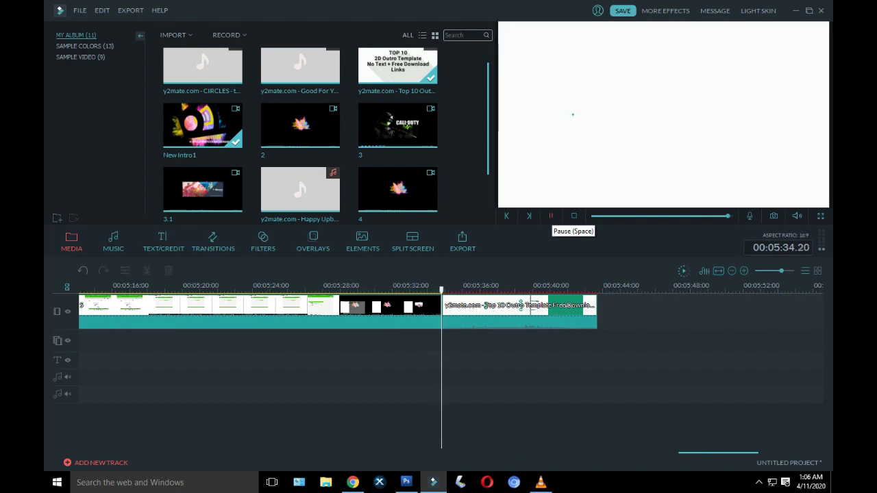
{"action": "left_click", "coordinate": [475, 370]}
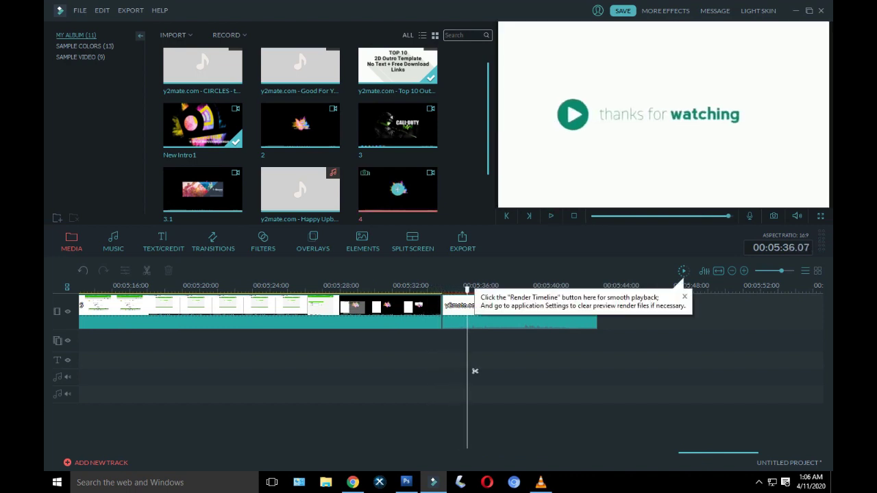
{"action": "left_click", "coordinate": [455, 371]}
{"action": "left_click", "coordinate": [443, 371]}
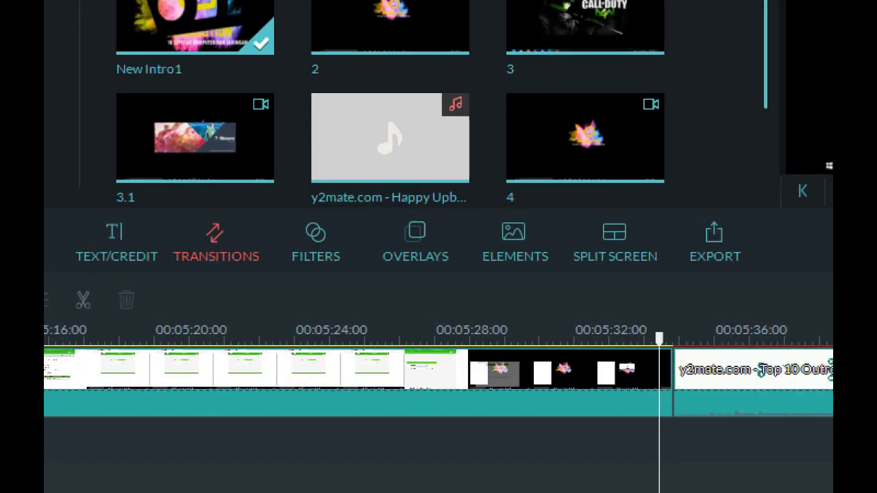
Step: Add a Warp Zoom 3 transition at that join, shortened to 00:00:00.24
{"action": "left_click", "coordinate": [213, 241]}
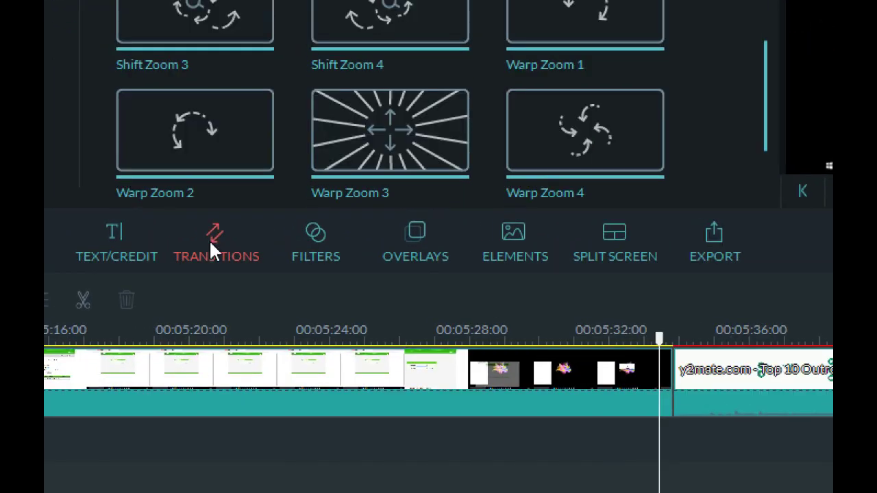
{"action": "left_click", "coordinate": [389, 132]}
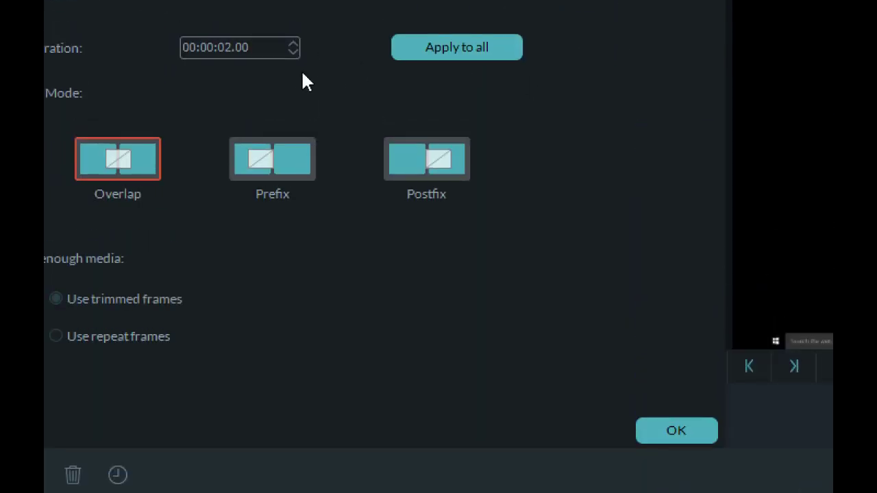
{"action": "left_click", "coordinate": [293, 51]}
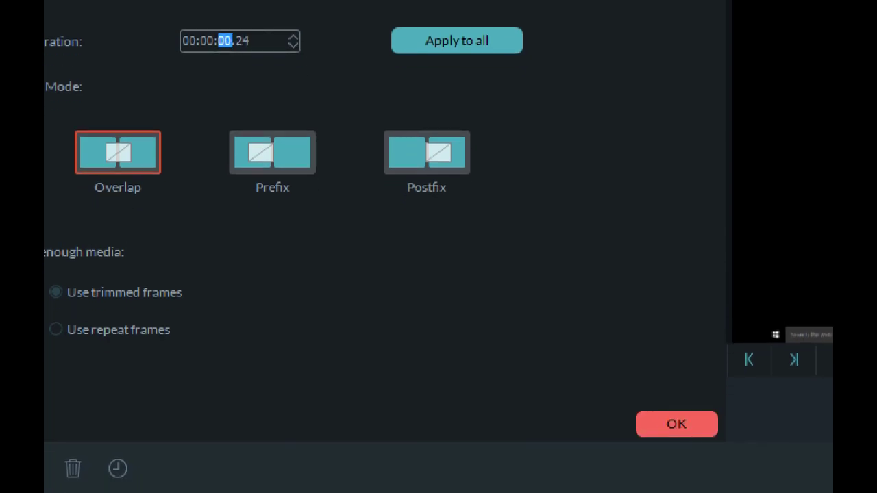
{"action": "left_click", "coordinate": [676, 440]}
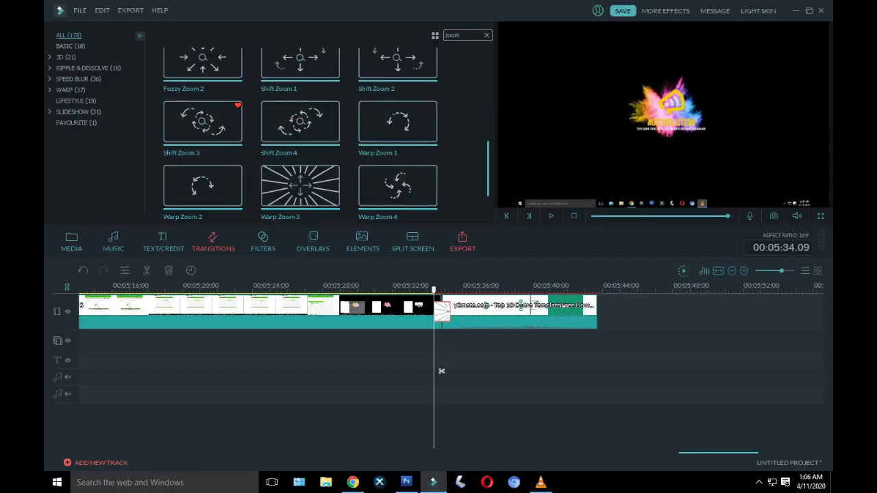
{"action": "left_click_drag", "start_coordinate": [441, 370], "coordinate": [429, 370]}
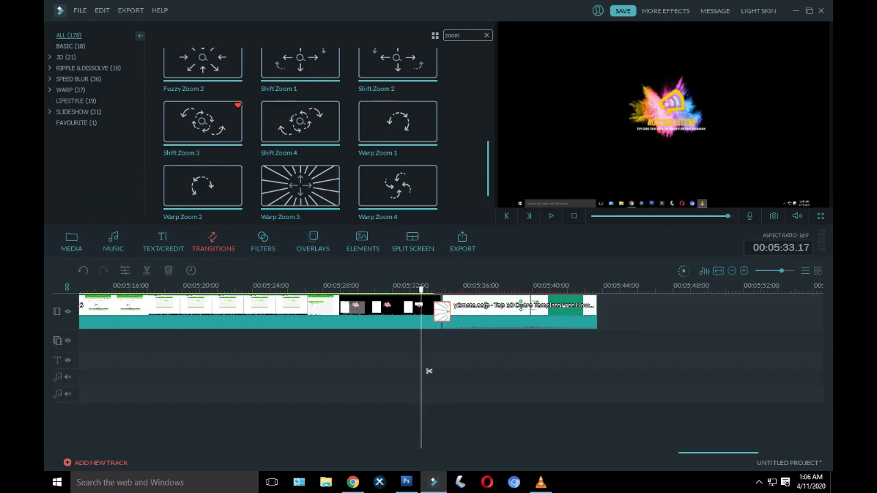
Step: Preview the Warp Zoom 3 transition, then set the playhead at about 00:00:07 after the intro
{"action": "left_click", "coordinate": [551, 215]}
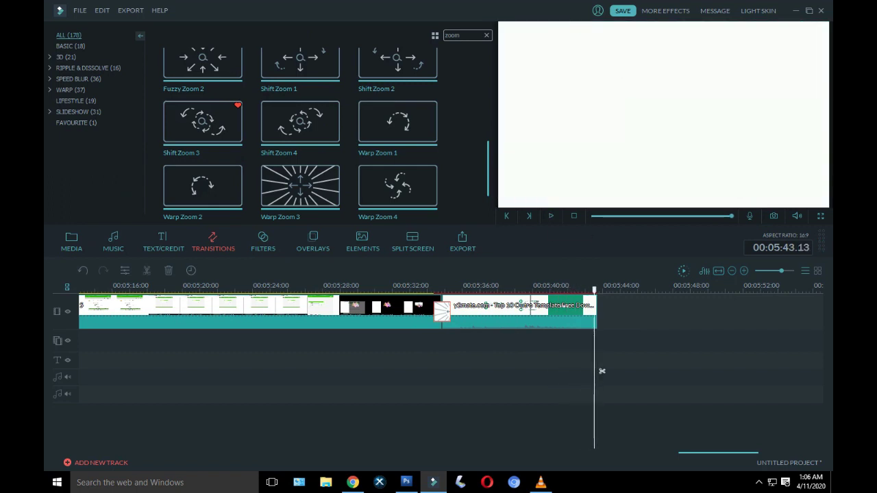
{"action": "scroll", "coordinate": [692, 368], "scroll_direction": "up", "scroll_amount": 15}
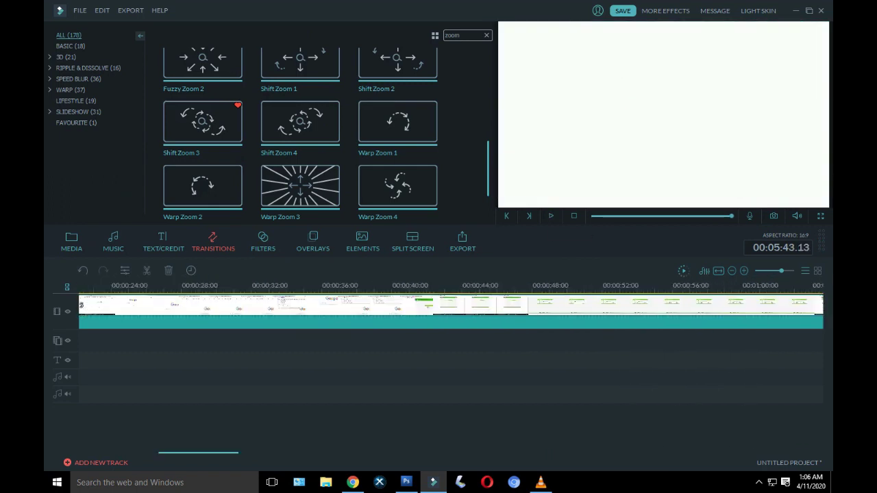
{"action": "scroll", "coordinate": [450, 308], "scroll_direction": "down", "scroll_amount": 5}
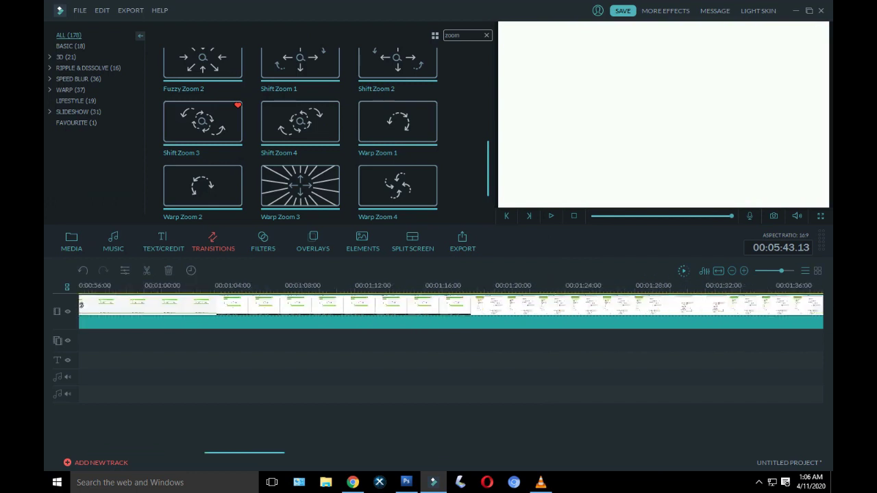
{"action": "scroll", "coordinate": [451, 308], "scroll_direction": "up", "scroll_amount": 6}
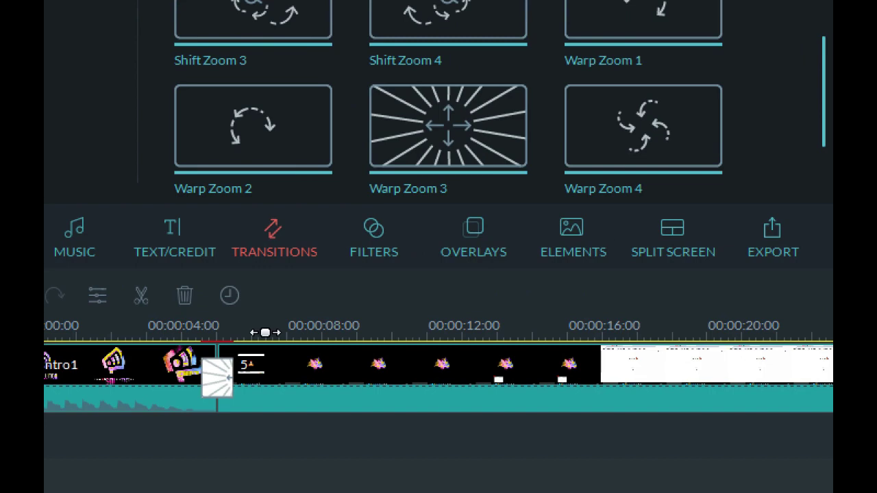
{"action": "left_click", "coordinate": [277, 333]}
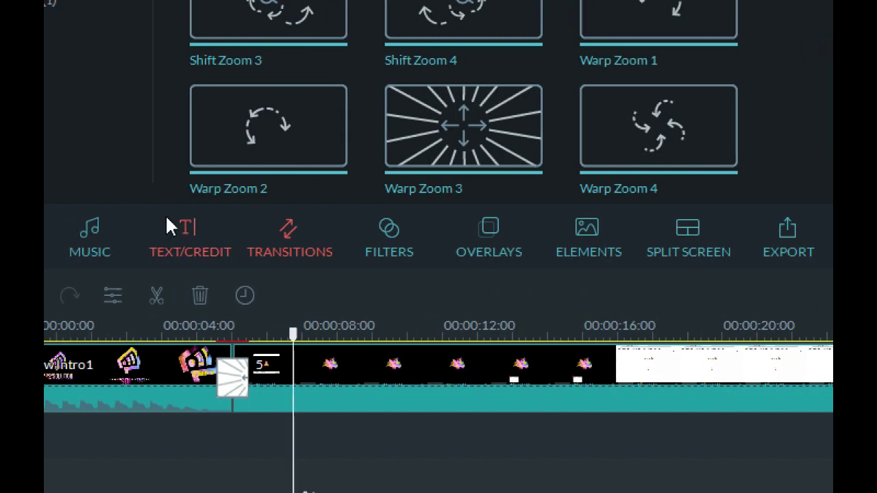
Step: Browse the text and title templates and preview Title 26
{"action": "left_click", "coordinate": [180, 231]}
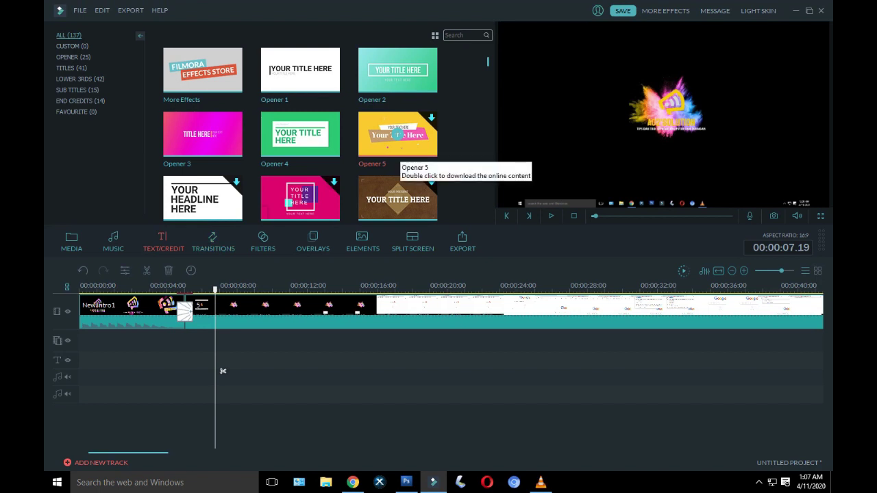
{"action": "scroll", "coordinate": [301, 136], "scroll_direction": "down", "scroll_amount": 10}
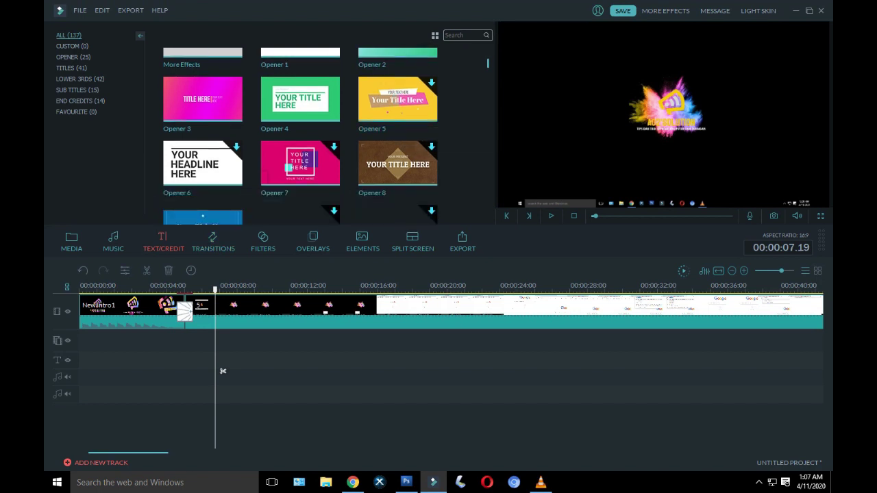
{"action": "scroll", "coordinate": [301, 136], "scroll_direction": "down", "scroll_amount": 5}
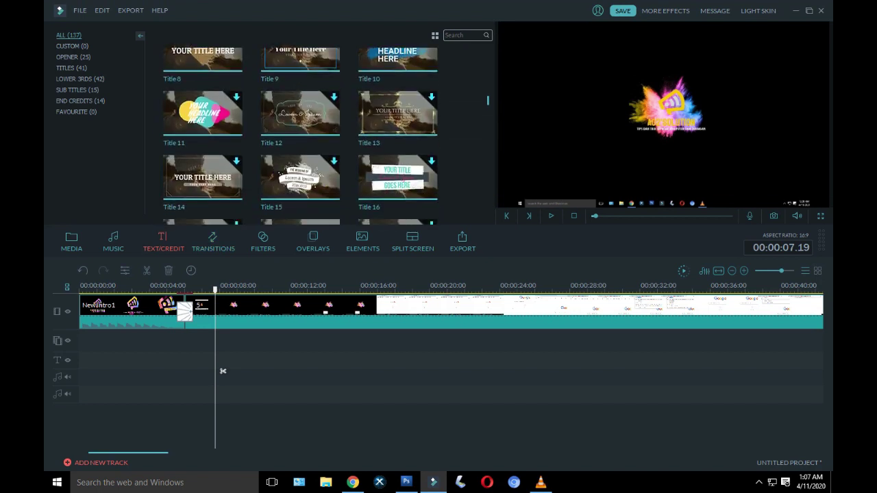
{"action": "scroll", "coordinate": [301, 137], "scroll_direction": "down", "scroll_amount": 5}
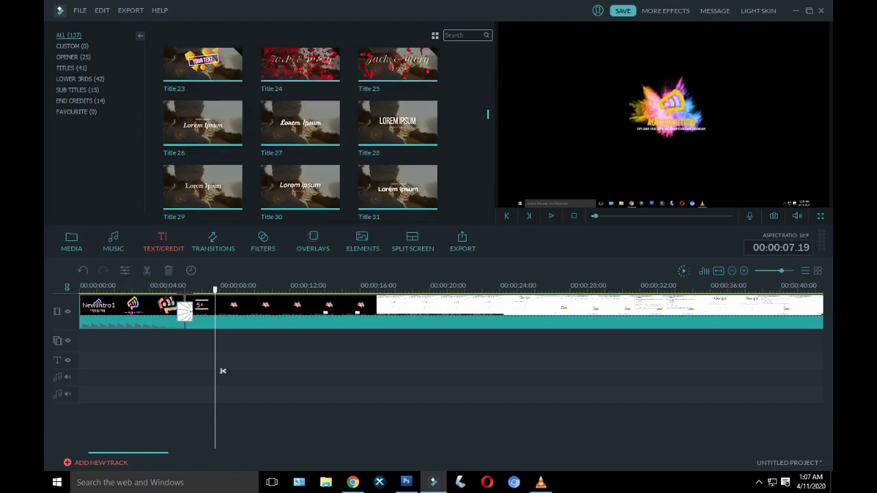
{"action": "scroll", "coordinate": [301, 136], "scroll_direction": "up", "scroll_amount": 1}
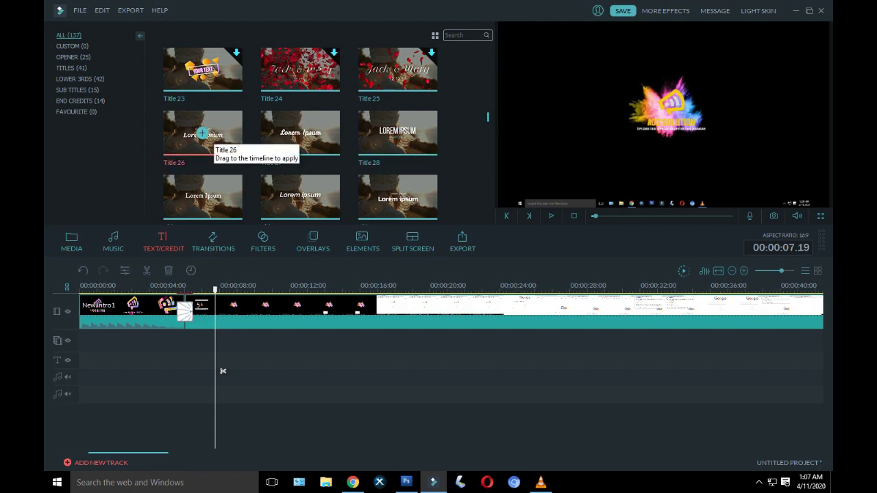
{"action": "left_click", "coordinate": [202, 133]}
{"action": "left_click", "coordinate": [550, 215]}
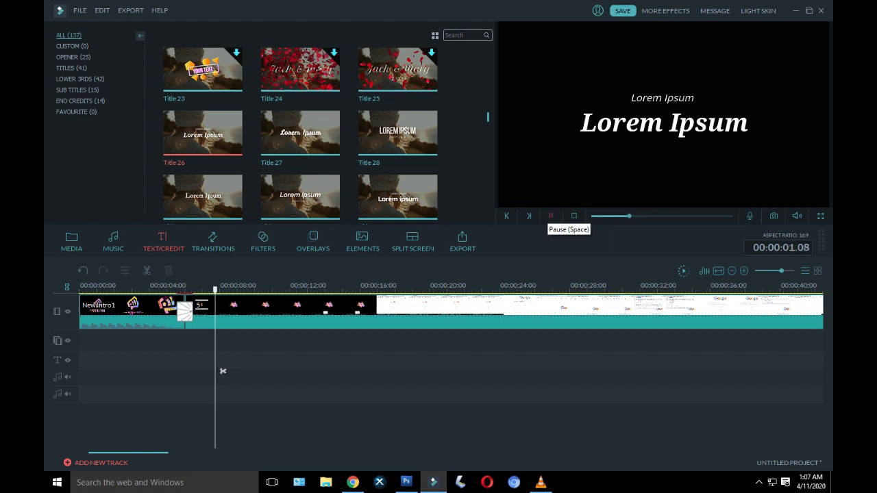
{"action": "left_click", "coordinate": [551, 216]}
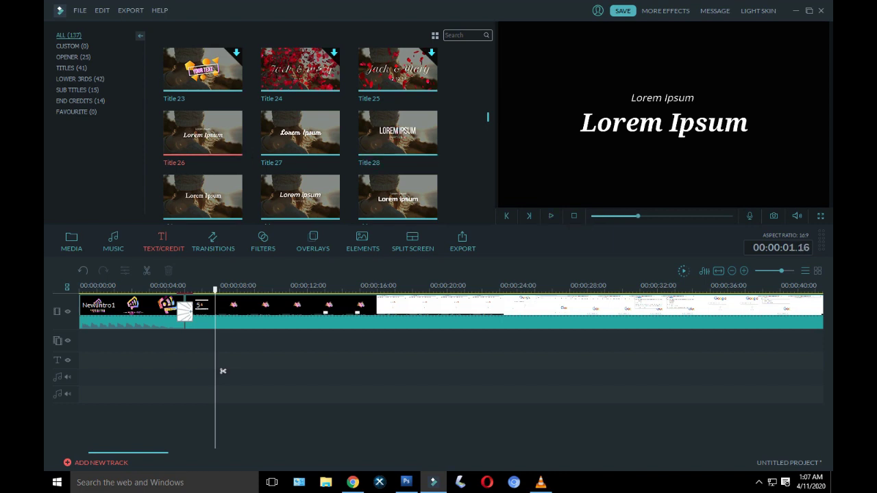
Step: Preview Title 32 and Title 33, then add Title 33 to the text track at the playhead
{"action": "scroll", "coordinate": [299, 126], "scroll_direction": "down", "scroll_amount": 3}
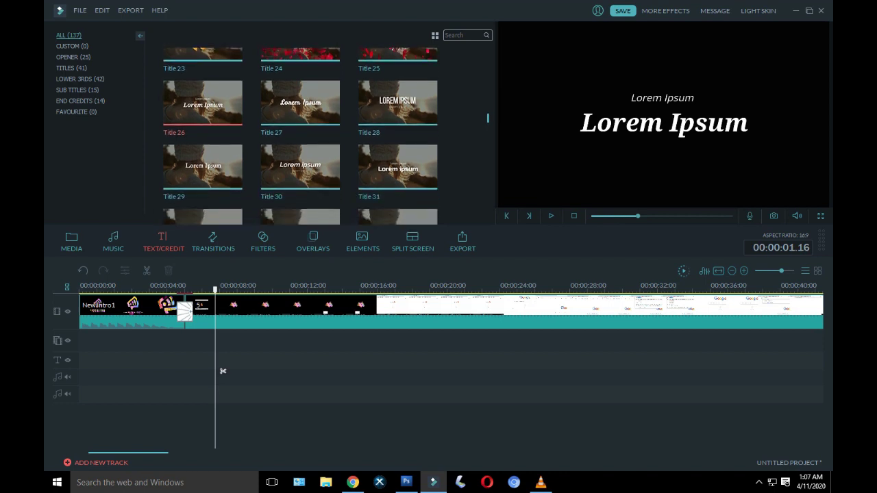
{"action": "left_click", "coordinate": [203, 129]}
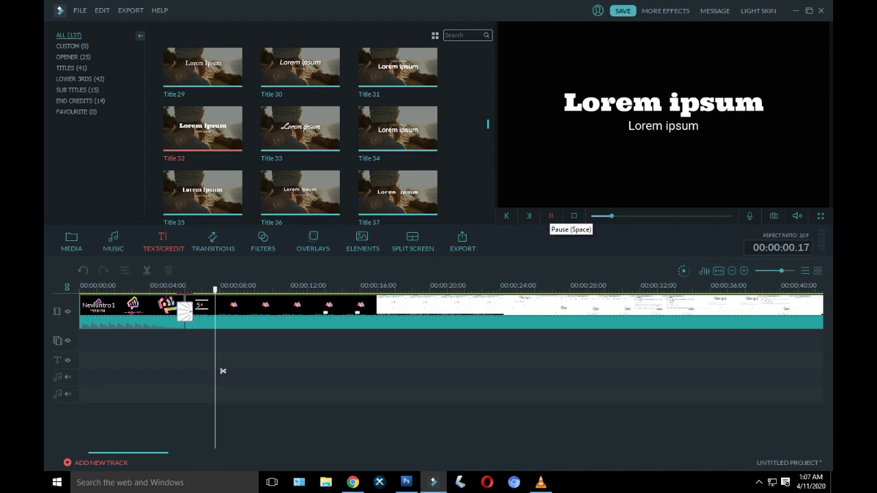
{"action": "left_click", "coordinate": [300, 128]}
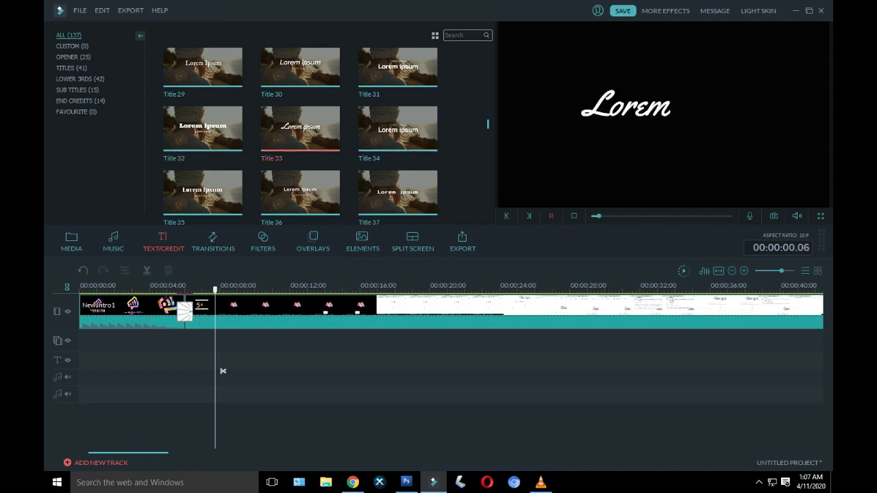
{"action": "mouse_move", "coordinate": [300, 129]}
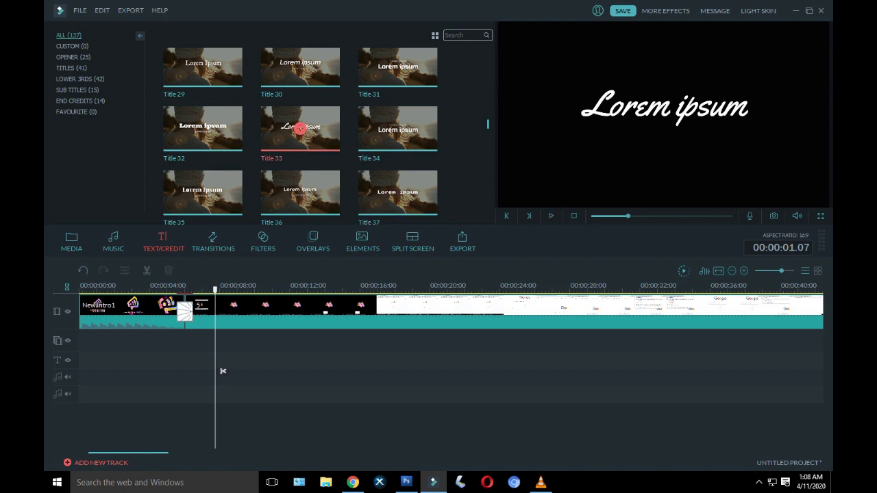
{"action": "left_click", "coordinate": [300, 128]}
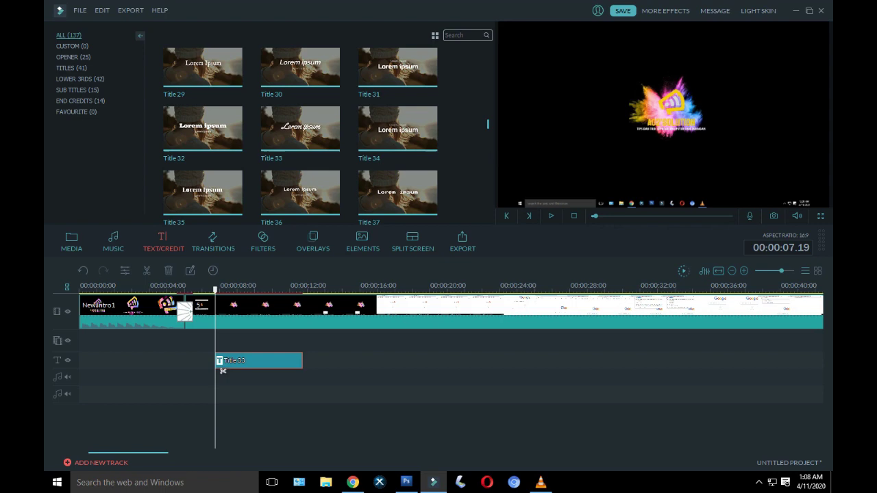
Step: Replace the placeholder text with 'Buka browser anda, dan masukan IP address dari modem'
{"action": "double_click", "coordinate": [223, 370]}
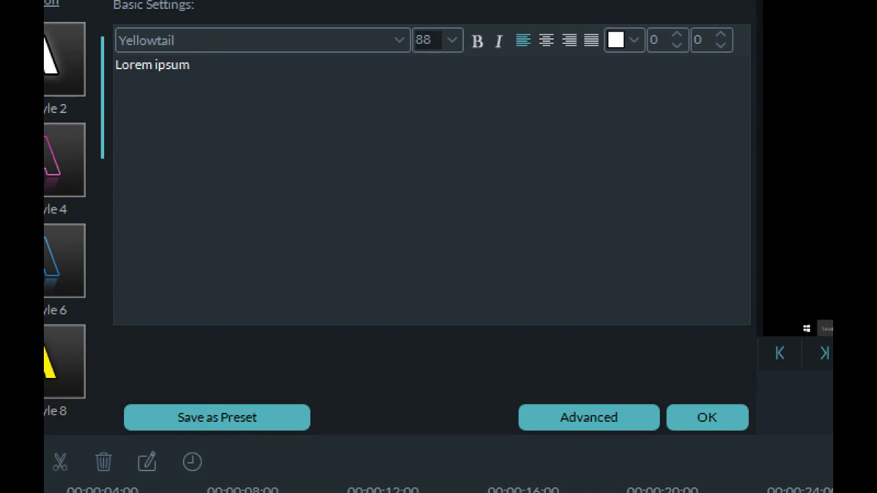
{"action": "left_click_drag", "start_coordinate": [190, 64], "coordinate": [115, 65]}
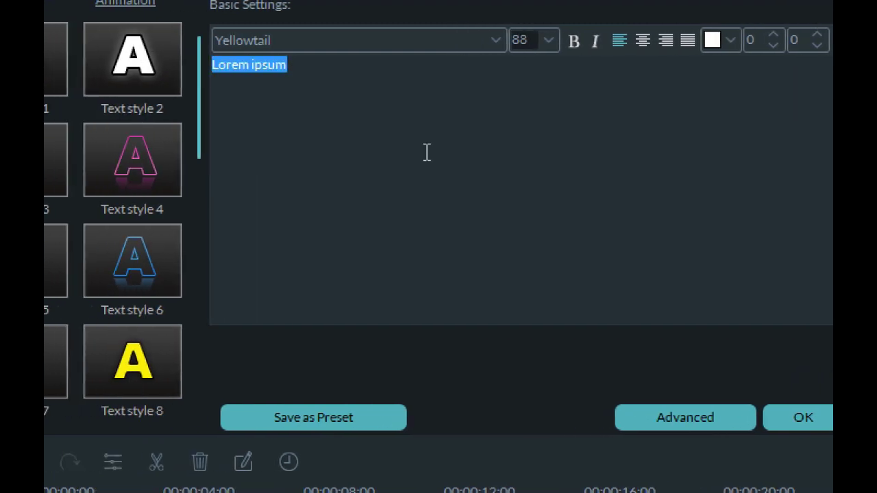
{"action": "type", "text": "Buka"}
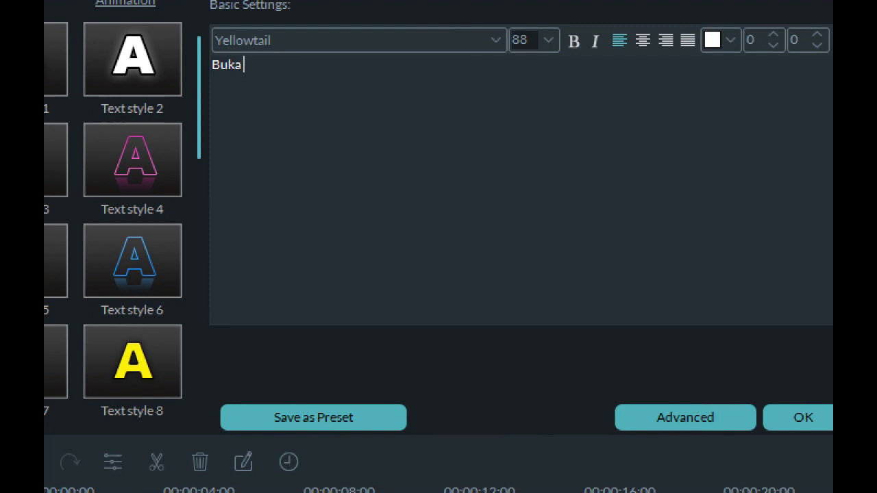
{"action": "type", "text": "browser anda"}
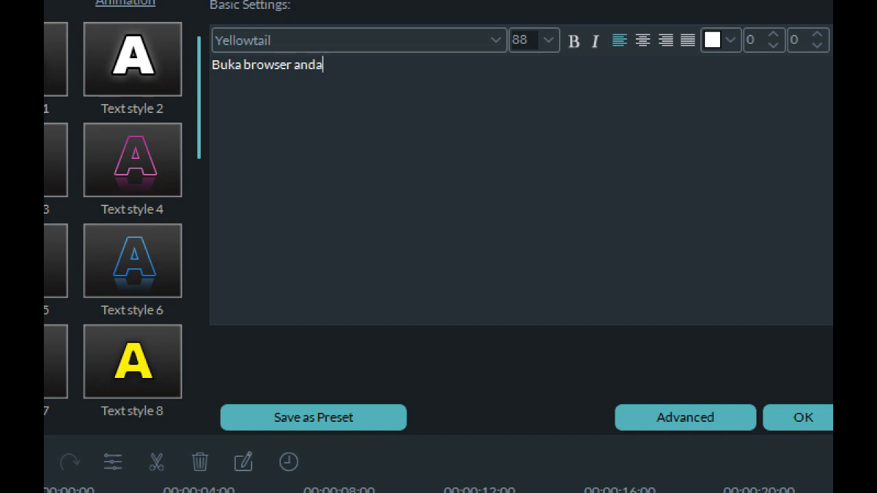
{"action": "type", "text": ", dan masuka"}
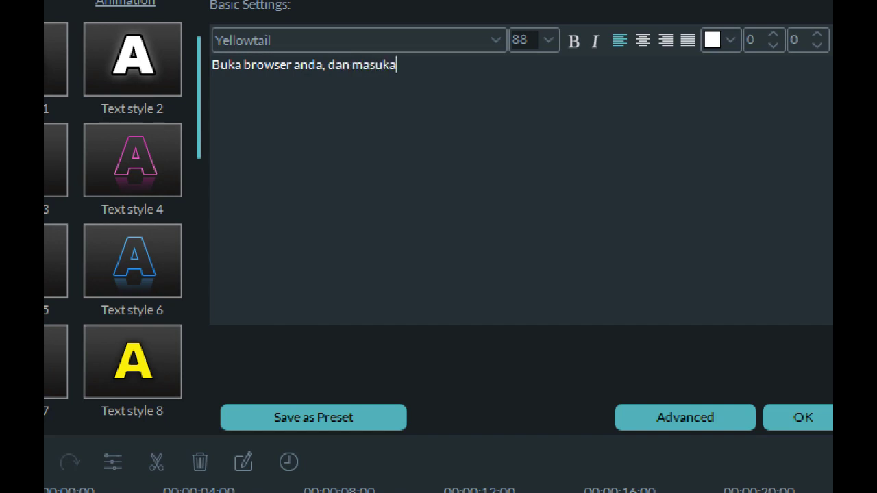
{"action": "type", "text": "n IP addd"}
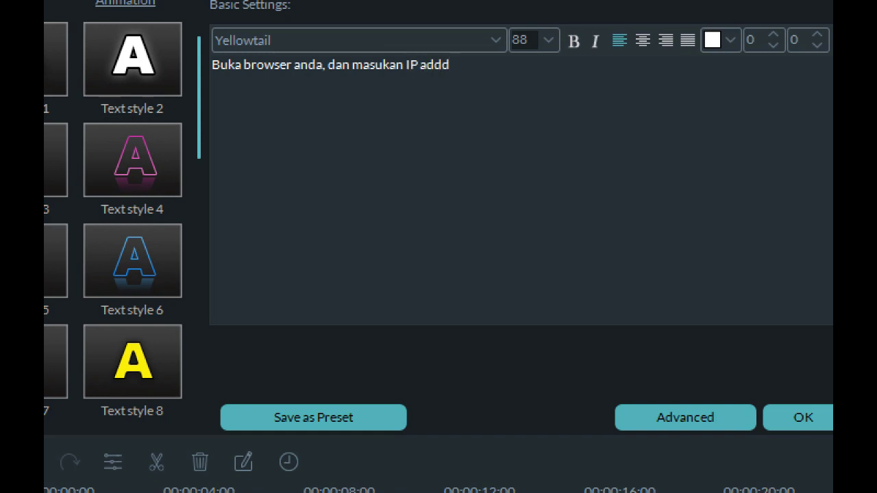
{"action": "key", "text": "BackSpace"}
{"action": "type", "text": "ress dari modem"}
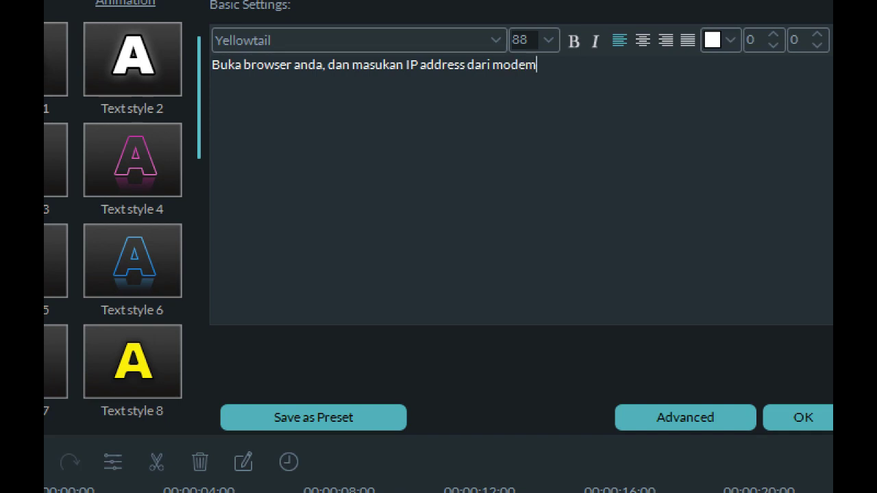
Step: Add '"192.168.1.1"' on a second line, finish editing, and play to preview the caption
{"action": "key", "text": "Return"}
{"action": "type", "text": "\"192.168.1.1"}
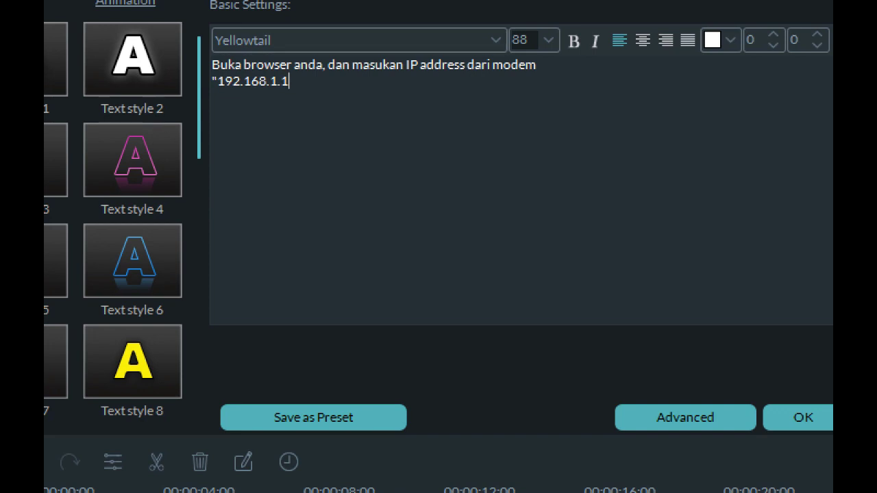
{"action": "type", "text": "\""}
{"action": "key", "text": "Escape"}
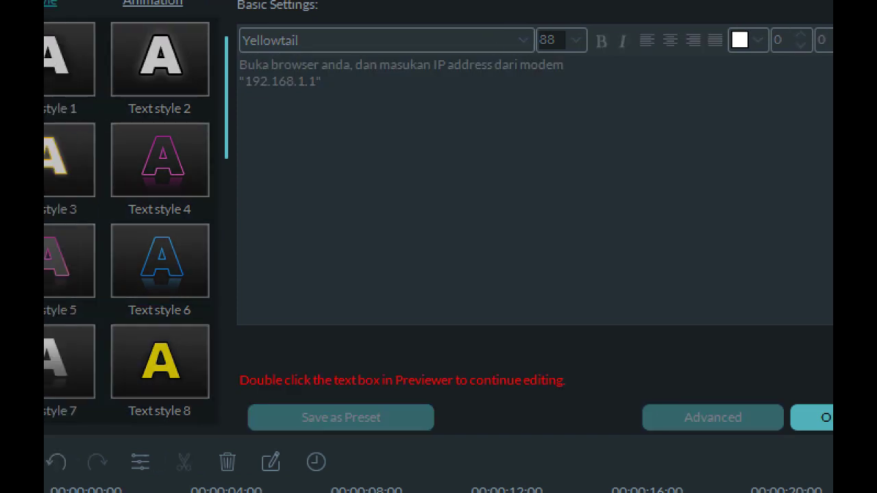
{"action": "key", "text": "space"}
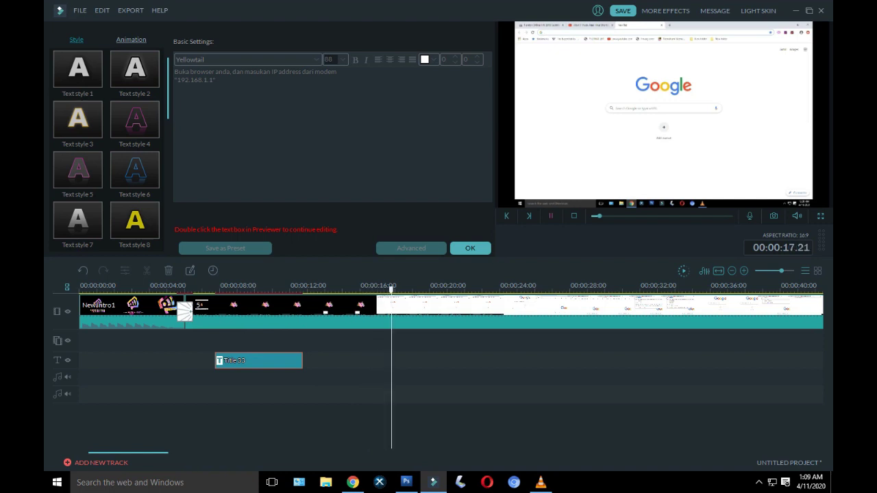
Step: Open and close the caption in Advanced Text Edit, then move the preview to where the caption begins
{"action": "key", "text": "ctrl+slash"}
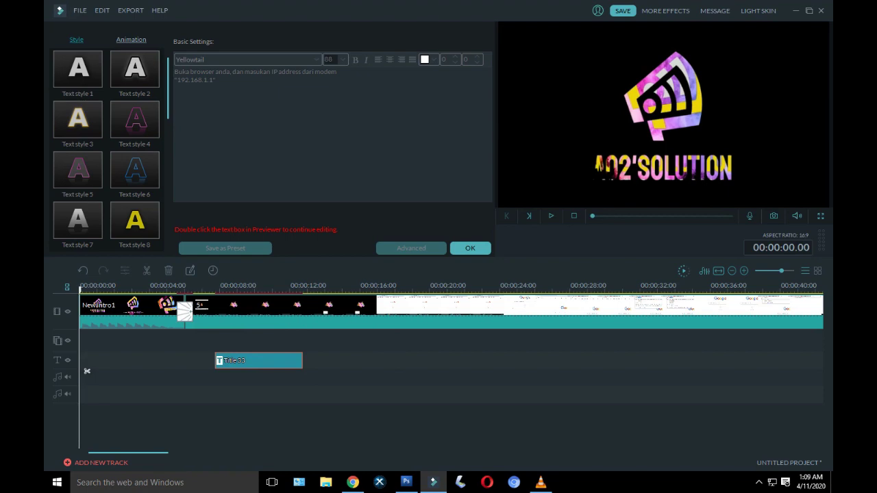
{"action": "double_click", "coordinate": [598, 164]}
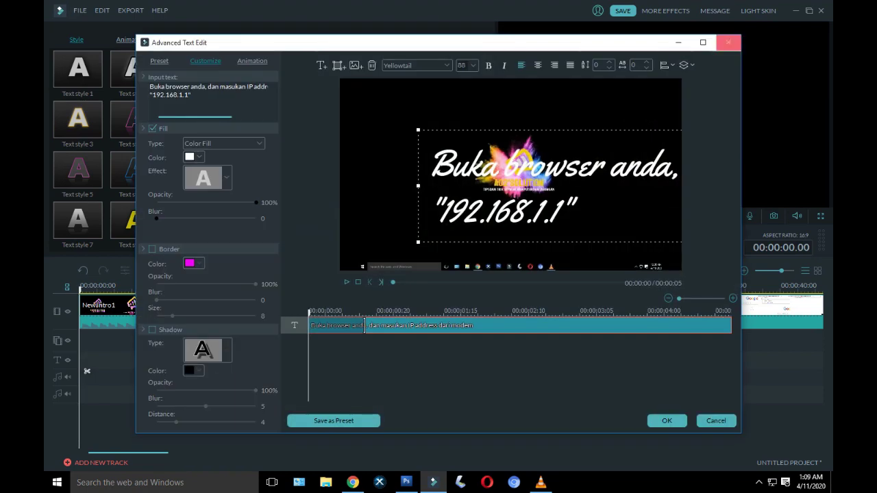
{"action": "left_click", "coordinate": [727, 42]}
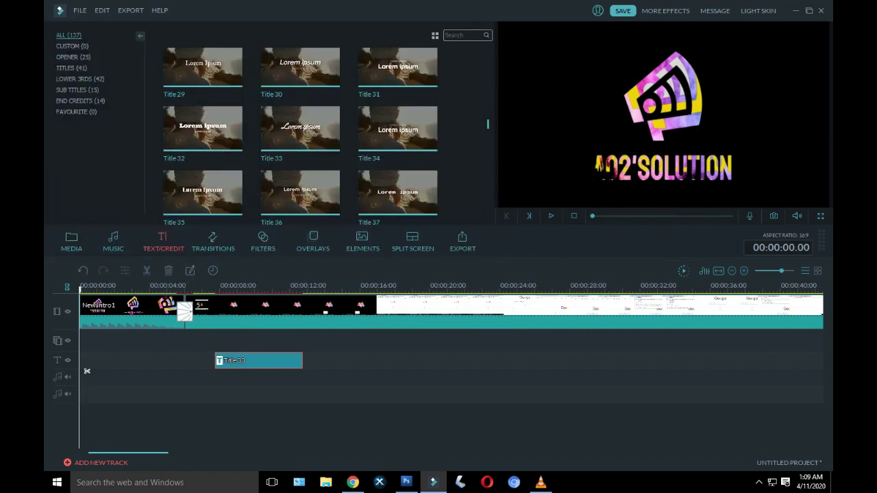
{"action": "double_click", "coordinate": [259, 360]}
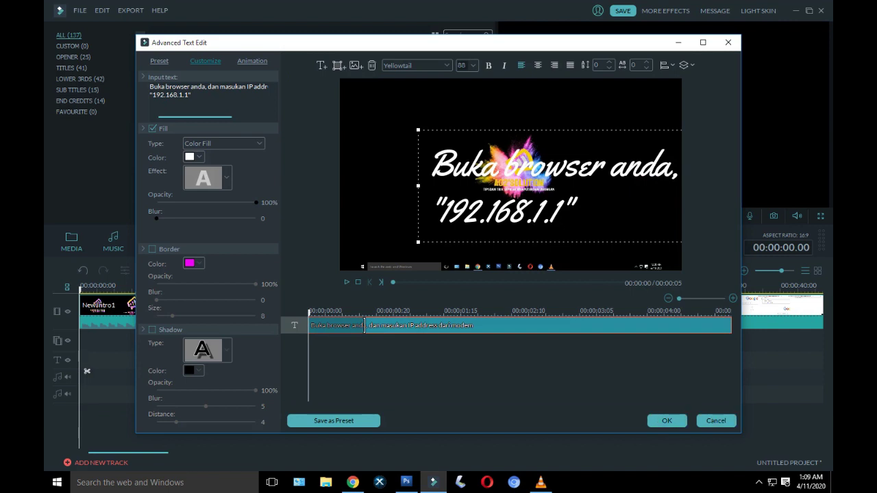
{"action": "left_click", "coordinate": [667, 420]}
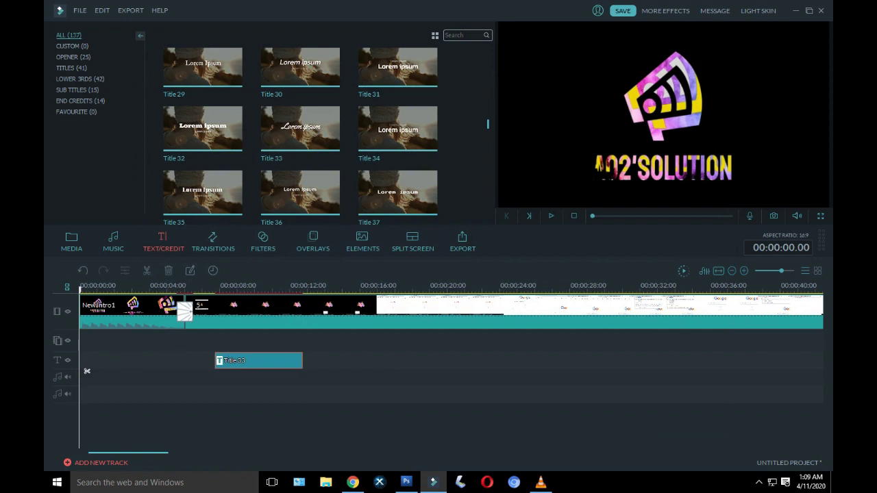
{"action": "left_click_drag", "start_coordinate": [87, 372], "coordinate": [214, 371]}
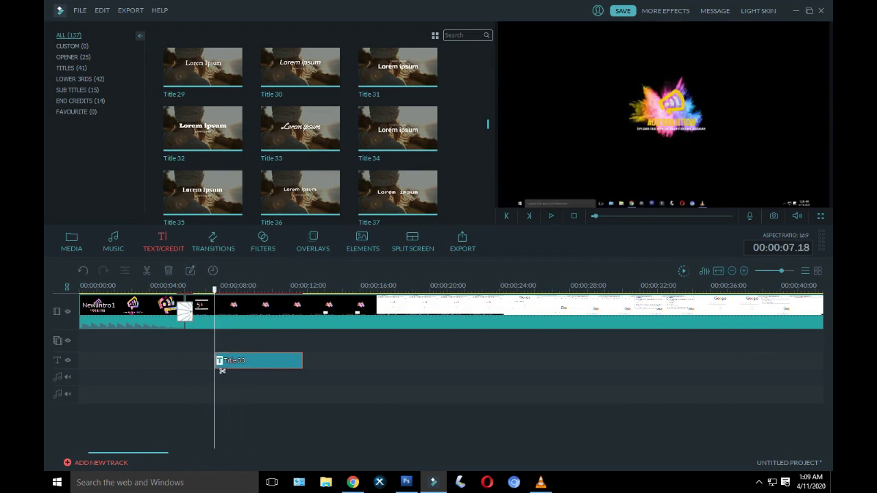
Step: In Advanced Text Edit, enlarge the caption text to size 36, move it below the logo, and apply
{"action": "double_click", "coordinate": [222, 364]}
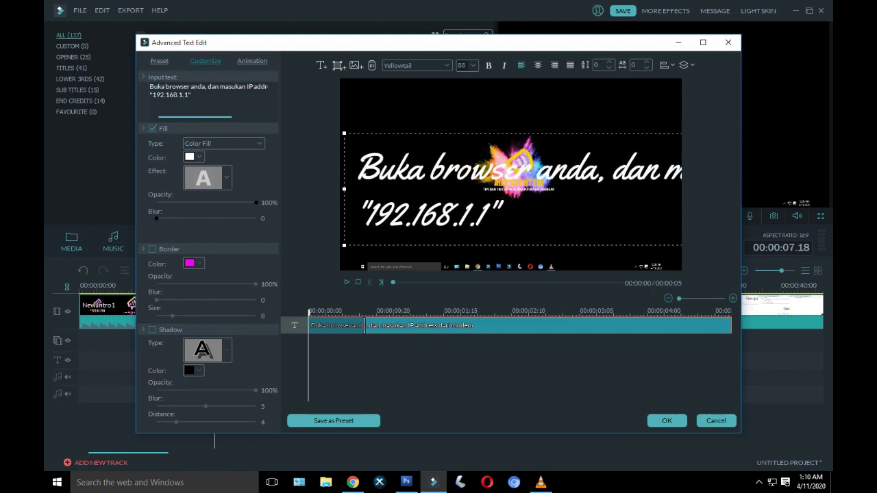
{"action": "key", "text": "ctrl+a"}
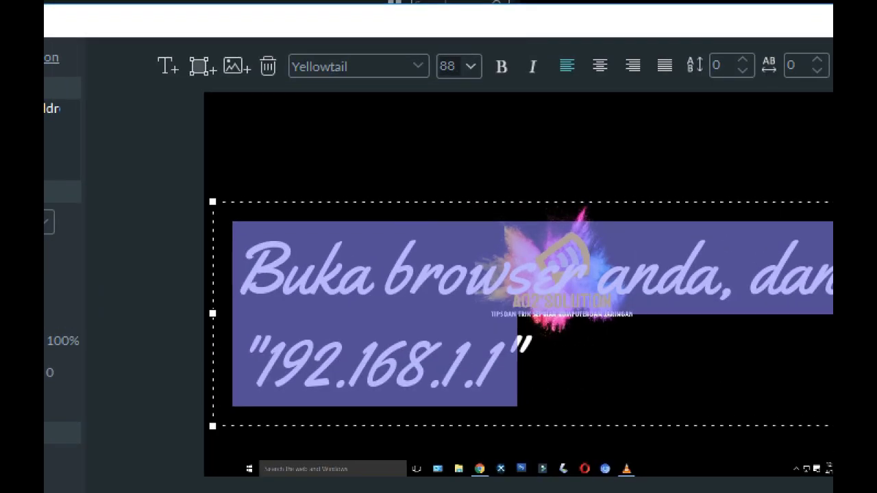
{"action": "left_click", "coordinate": [473, 67]}
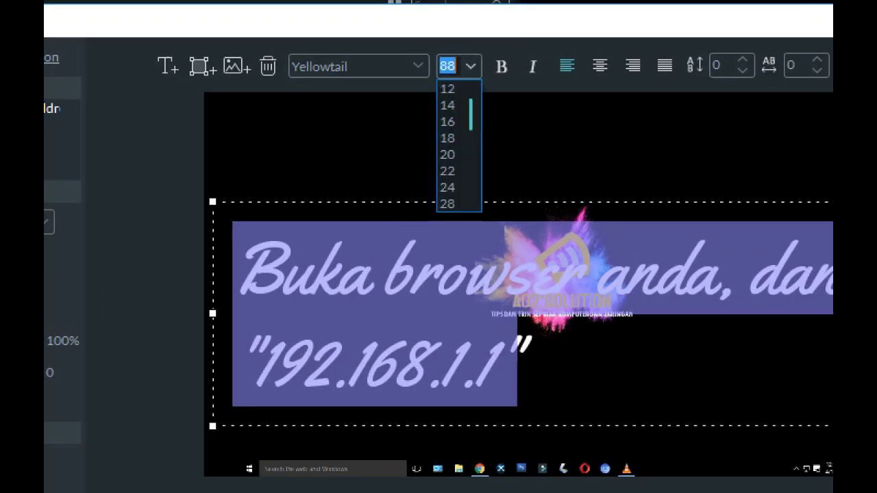
{"action": "left_click", "coordinate": [450, 187]}
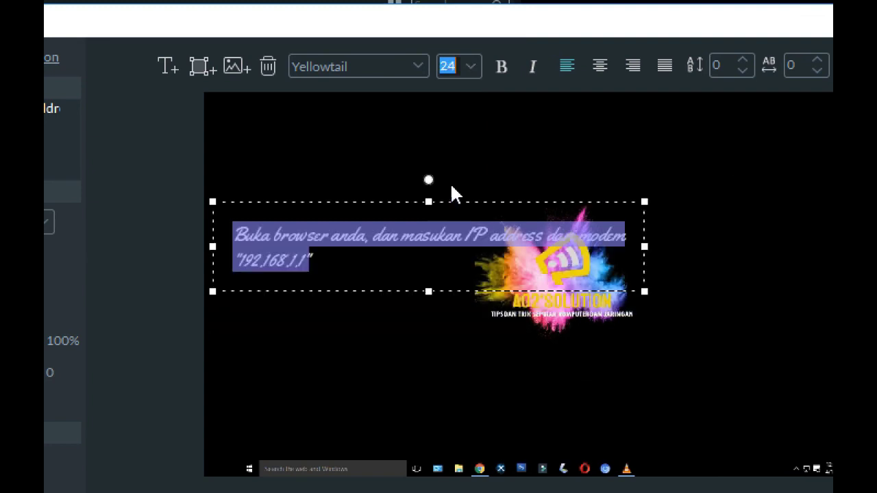
{"action": "left_click", "coordinate": [462, 74]}
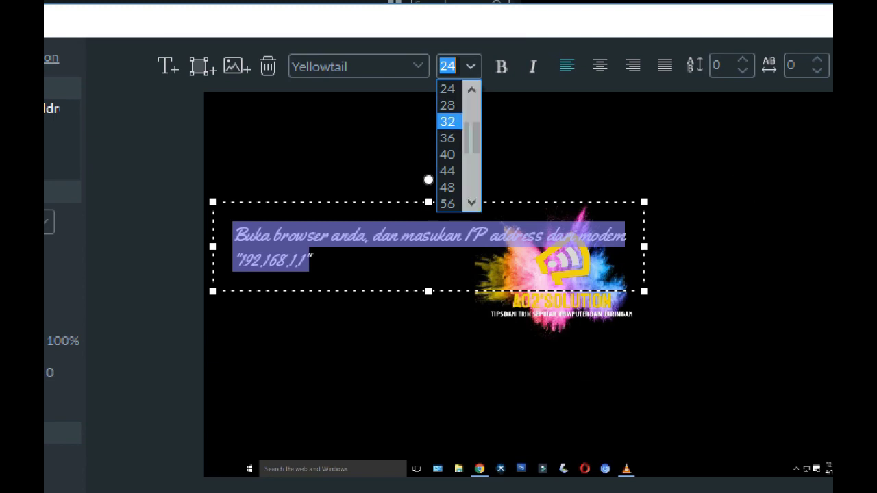
{"action": "left_click", "coordinate": [450, 107]}
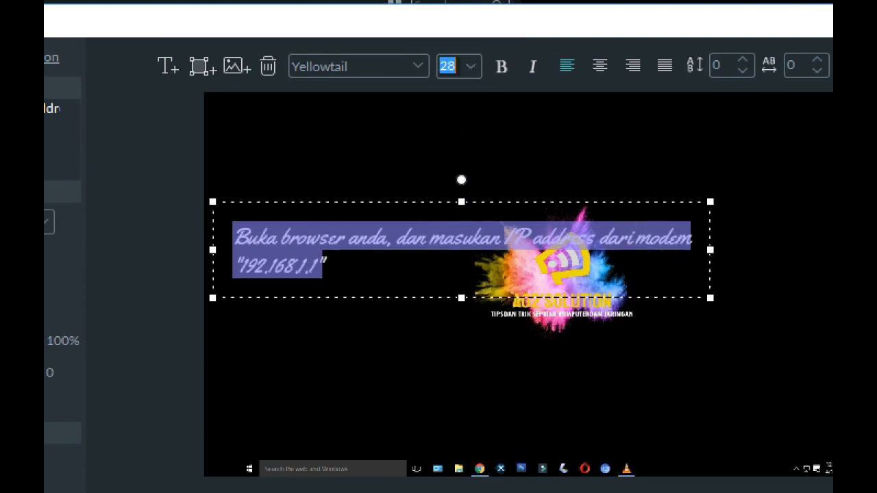
{"action": "left_click", "coordinate": [470, 69]}
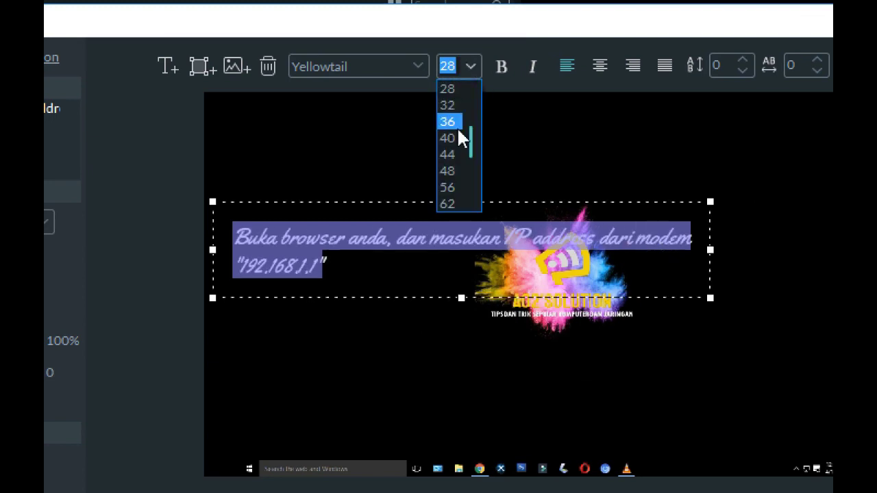
{"action": "left_click", "coordinate": [447, 105]}
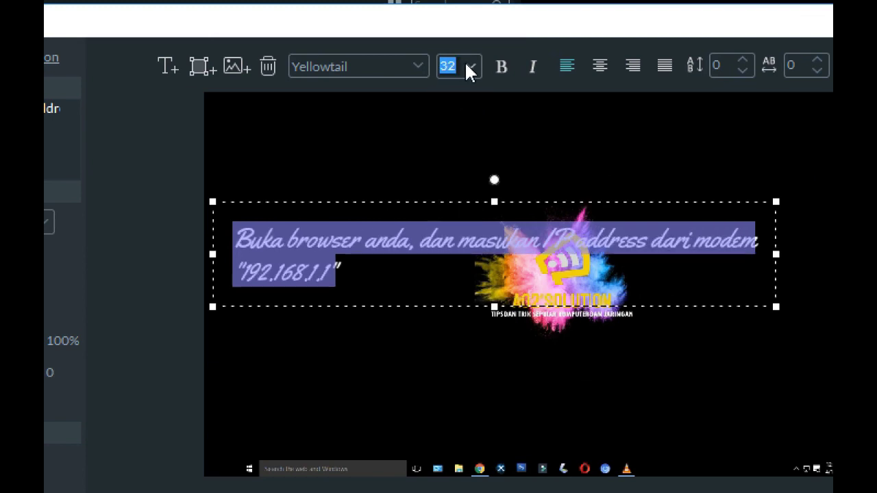
{"action": "left_click", "coordinate": [469, 67]}
{"action": "left_click", "coordinate": [447, 105]}
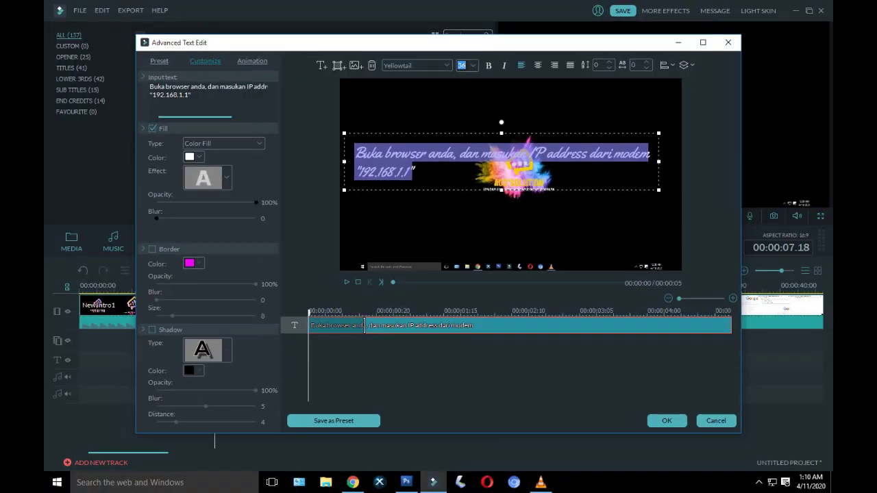
{"action": "left_click_drag", "start_coordinate": [500, 161], "coordinate": [508, 221]}
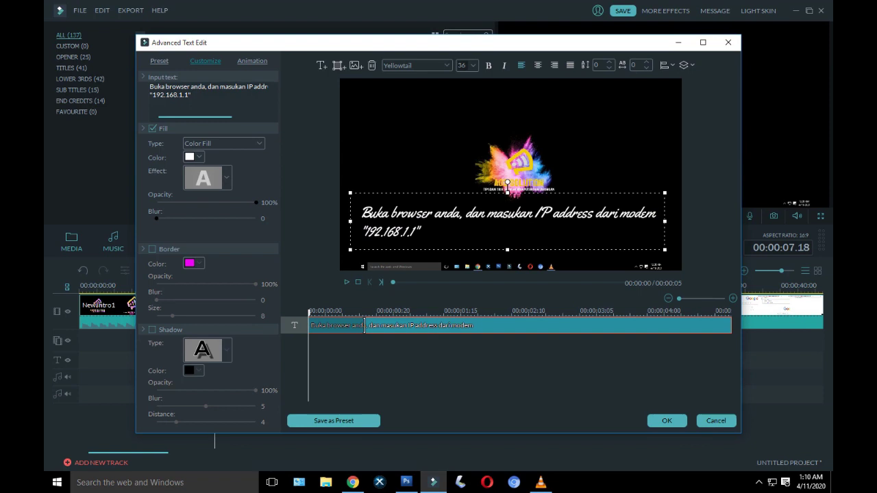
{"action": "left_click", "coordinate": [667, 421]}
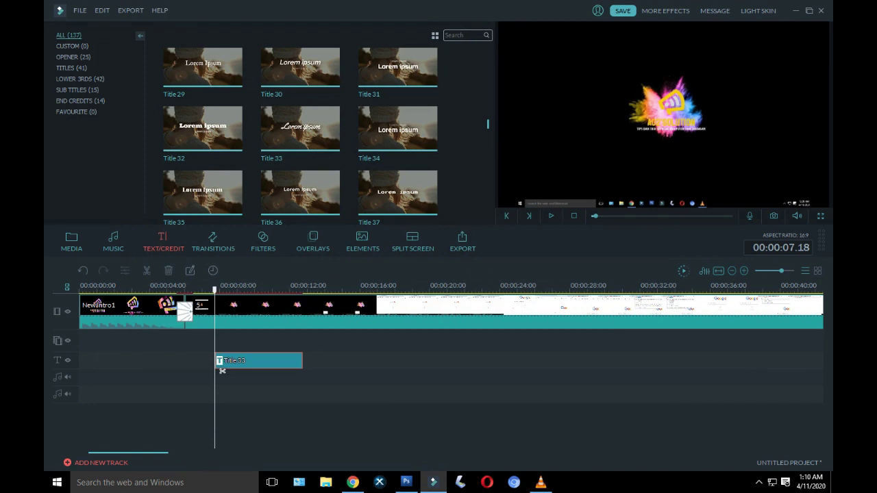
Step: Lengthen the Title 33 clip by about 3 seconds and play the project to check it
{"action": "left_click_drag", "start_coordinate": [302, 361], "coordinate": [211, 370]}
{"action": "left_click", "coordinate": [551, 216]}
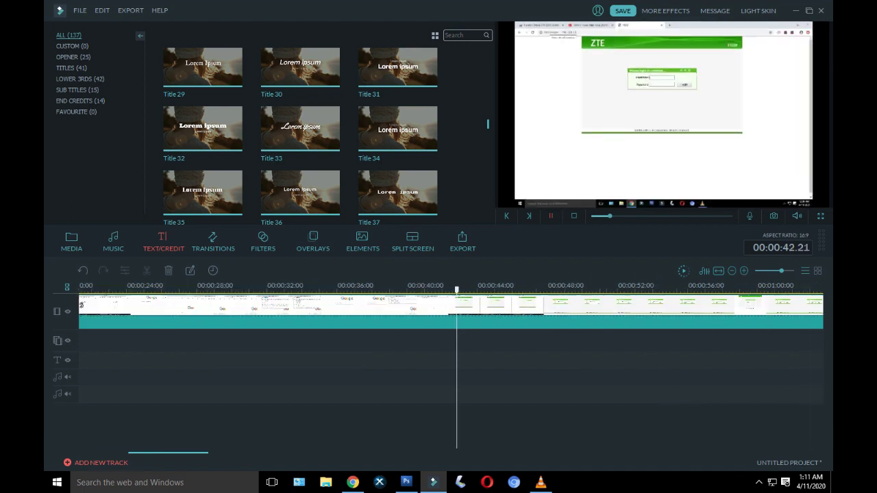
Step: Pause near 00:00:43, then copy the Title 33 clip and paste it on the text track there
{"action": "key", "text": "space"}
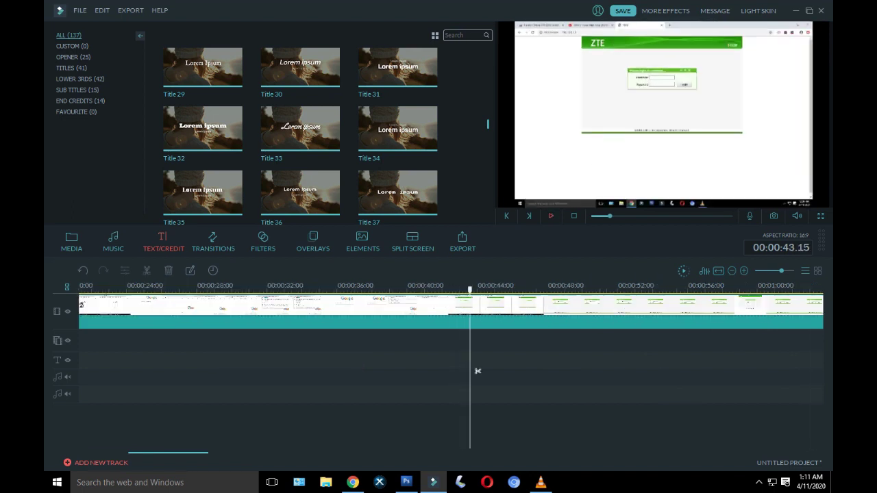
{"action": "scroll", "coordinate": [477, 371], "scroll_direction": "up", "scroll_amount": 3}
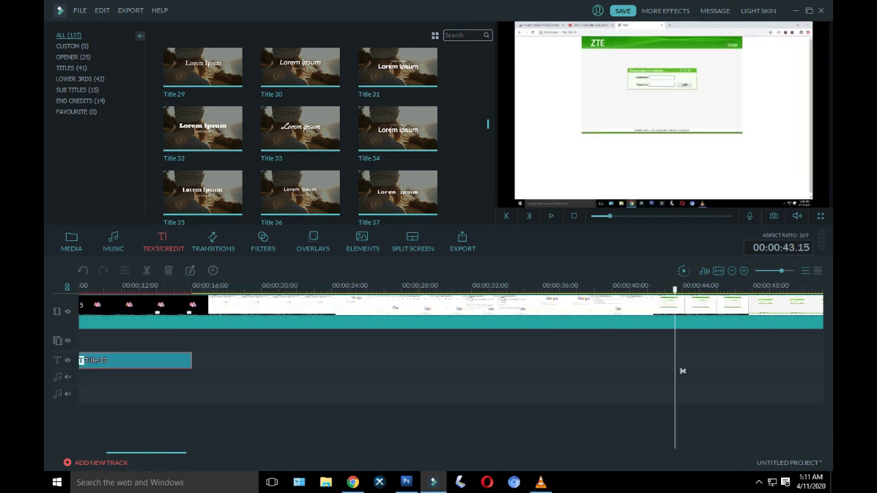
{"action": "right_click", "coordinate": [144, 362]}
{"action": "left_click", "coordinate": [174, 299]}
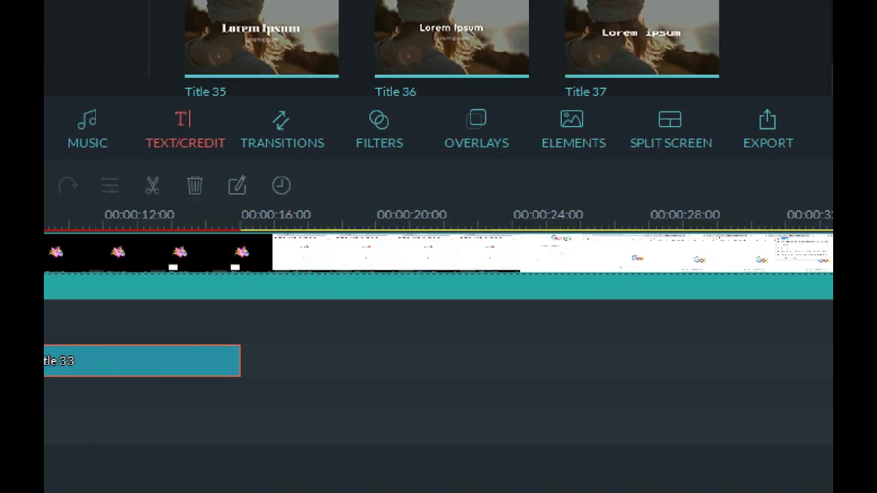
{"action": "right_click", "coordinate": [143, 362]}
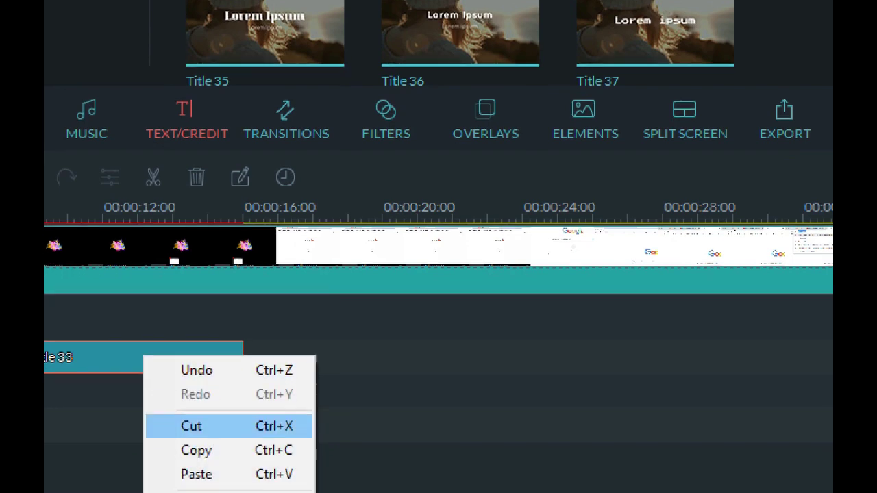
{"action": "left_click", "coordinate": [232, 456]}
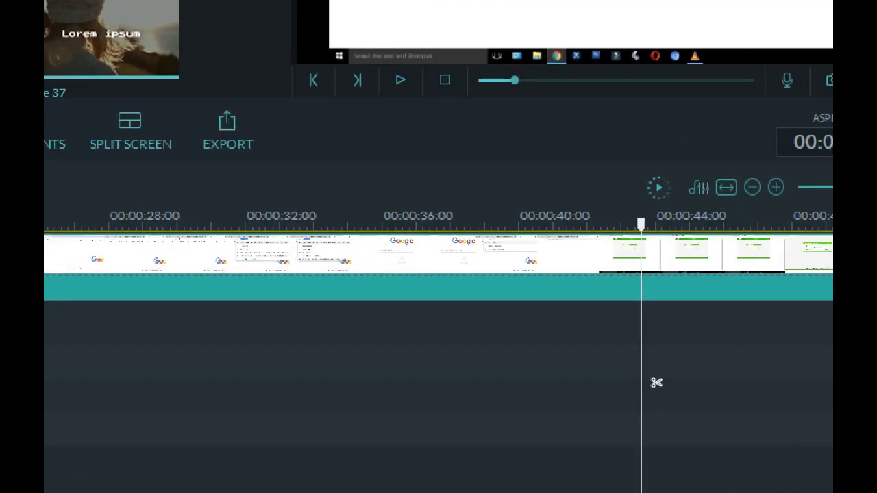
{"action": "right_click", "coordinate": [683, 371]}
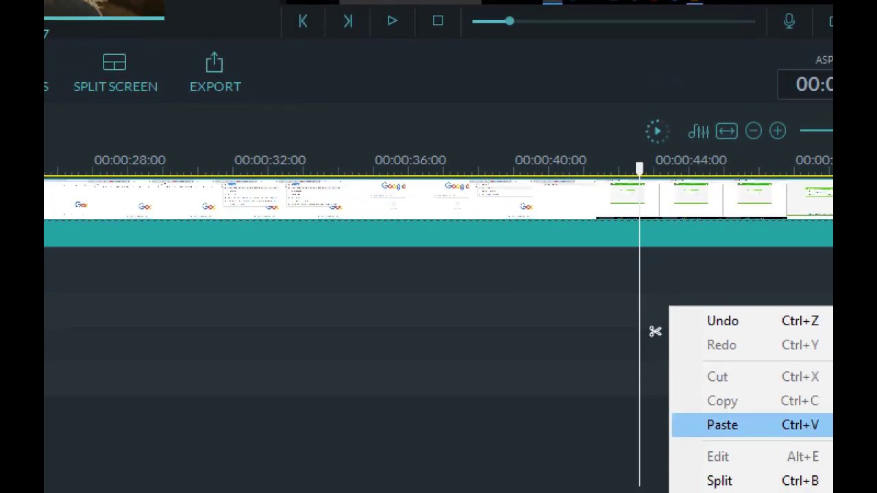
{"action": "left_click", "coordinate": [724, 473]}
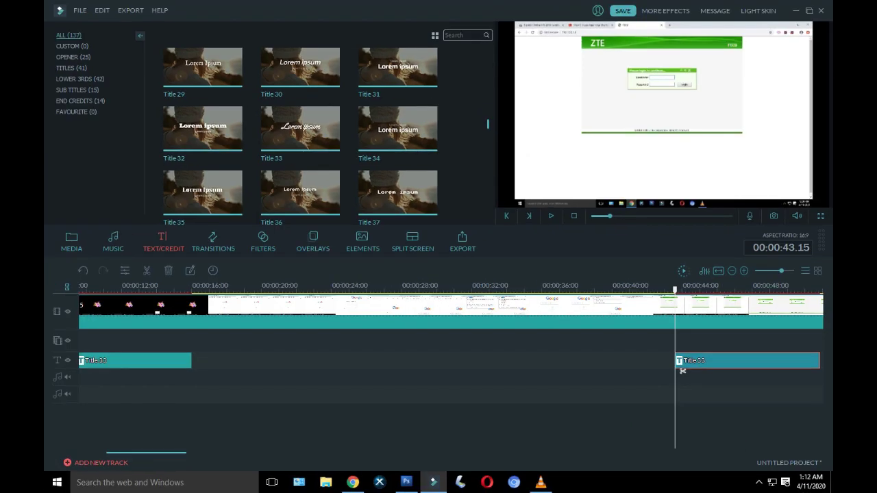
{"action": "scroll", "coordinate": [682, 371], "scroll_direction": "right", "scroll_amount": 5}
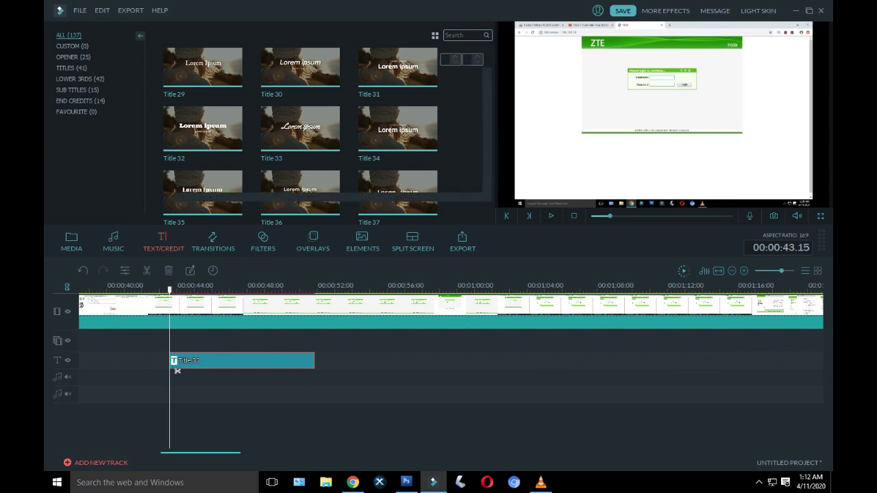
Step: Replace the caption with 'Masukan username dan password default' plus a second line giving the default login
{"action": "double_click", "coordinate": [176, 369]}
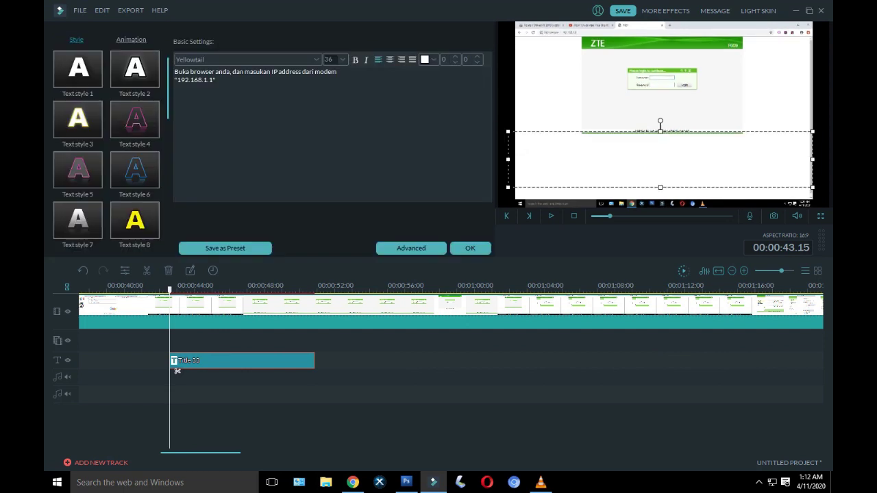
{"action": "key", "text": "shift+Home"}
{"action": "key", "text": "shift+Up"}
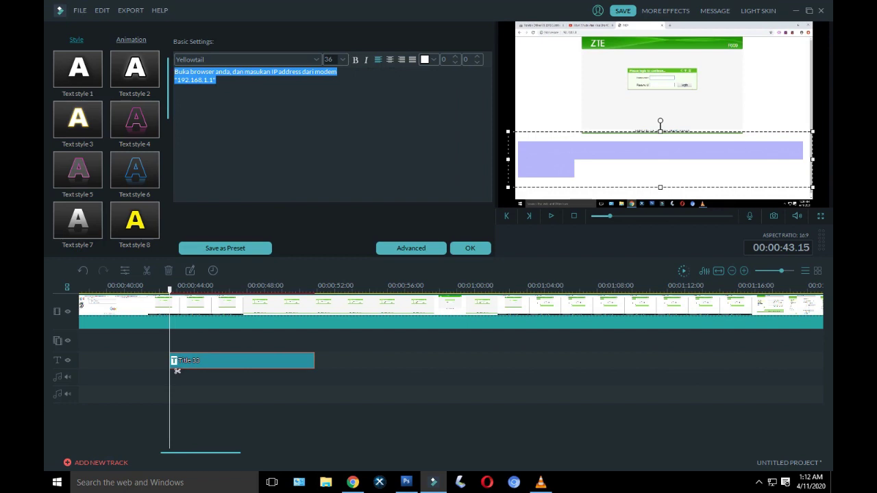
{"action": "type", "text": "Masu"}
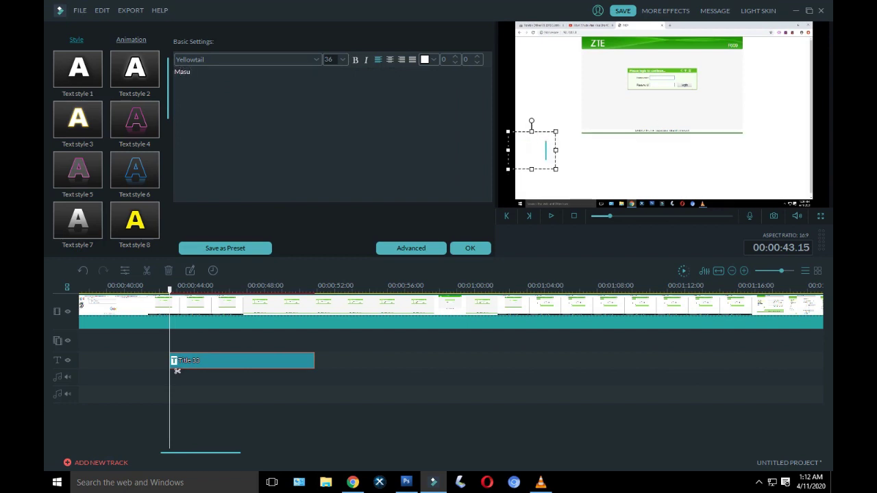
{"action": "type", "text": "kan "}
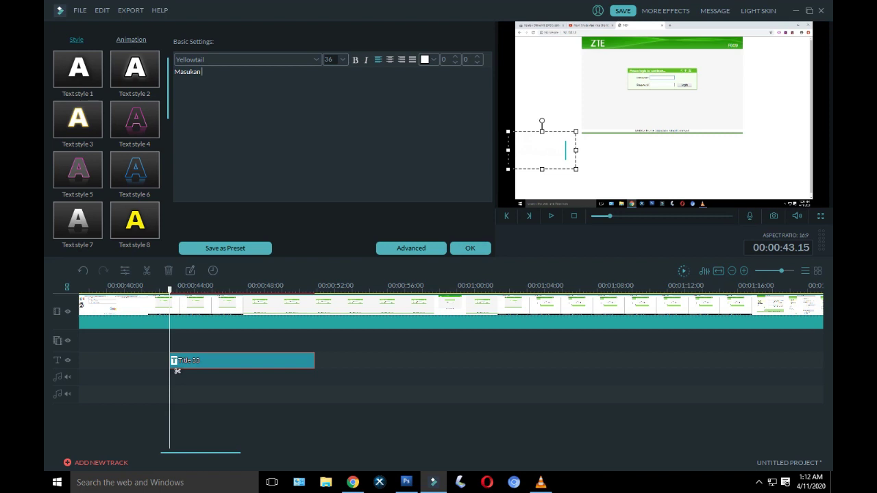
{"action": "type", "text": "user"}
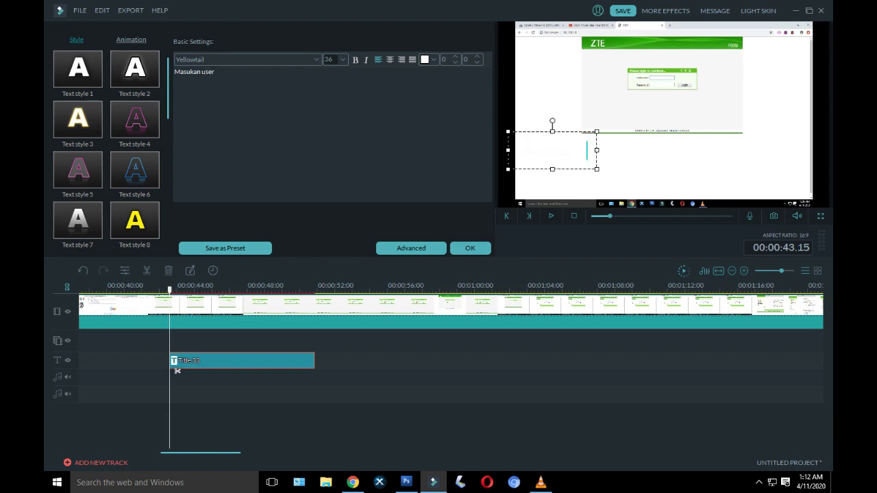
{"action": "type", "text": "nam"}
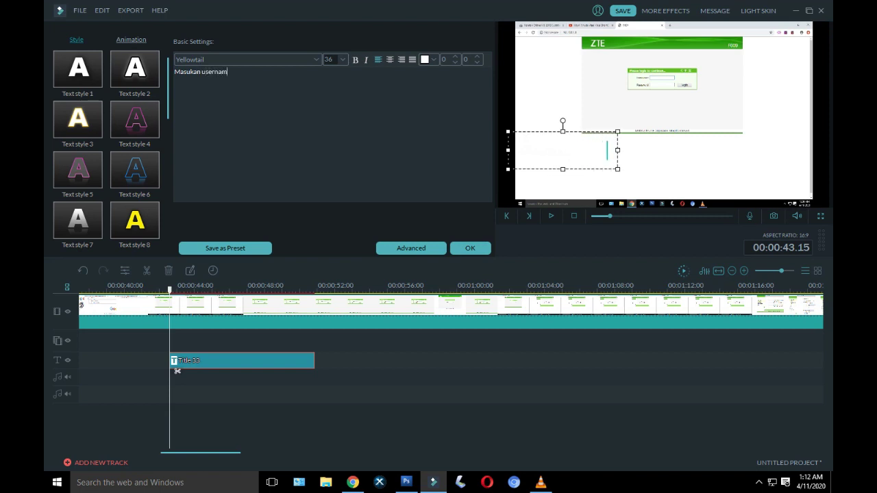
{"action": "type", "text": "e dan password"}
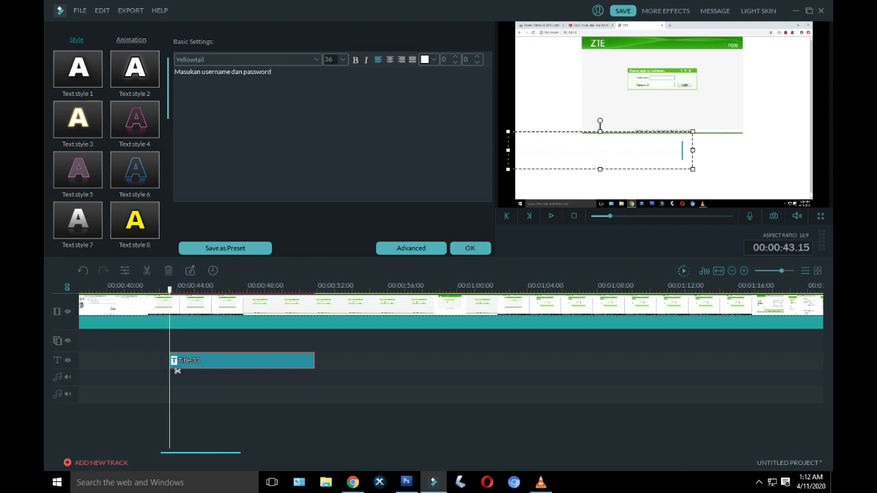
{"action": "type", "text": " def"}
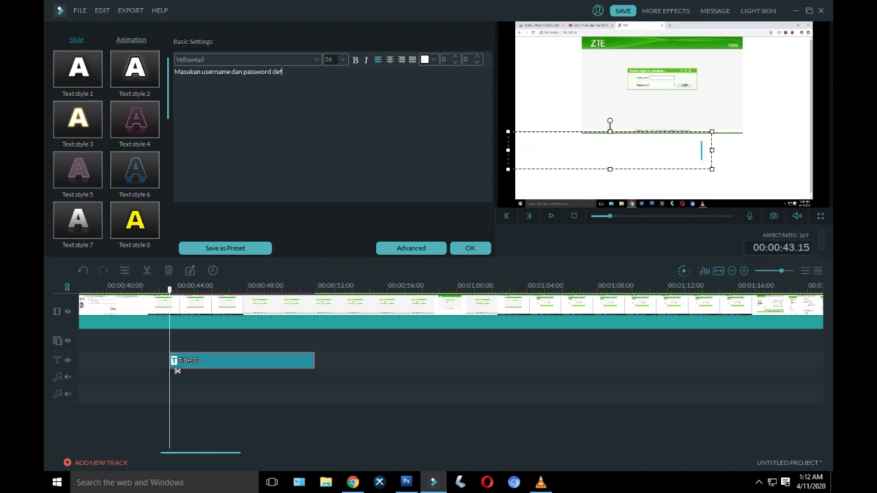
{"action": "type", "text": "ault"}
{"action": "key", "text": "Return"}
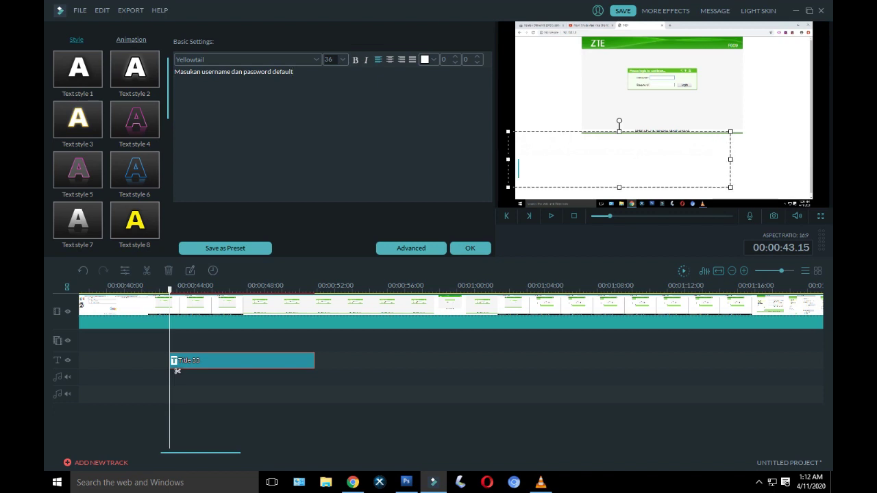
{"action": "type", "text": "\"user\" \"user\" tanpa tanda petik"}
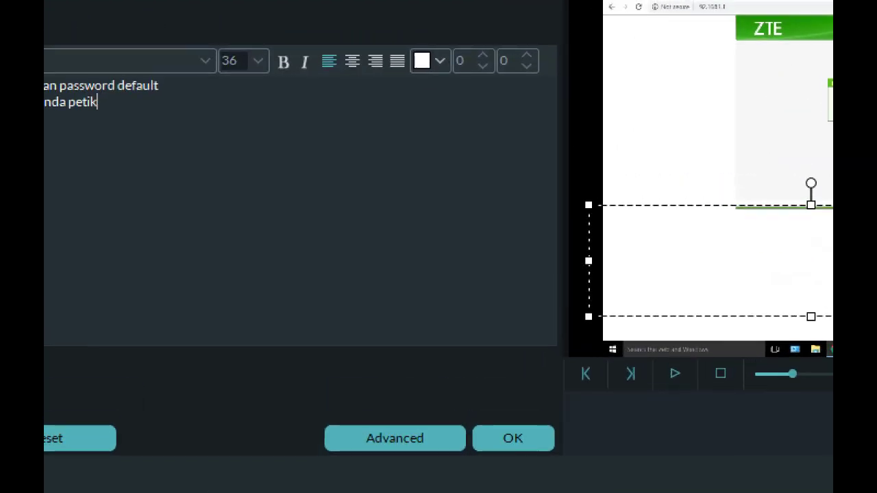
Step: Make the caption text black and apply the edit
{"action": "left_click", "coordinate": [435, 59]}
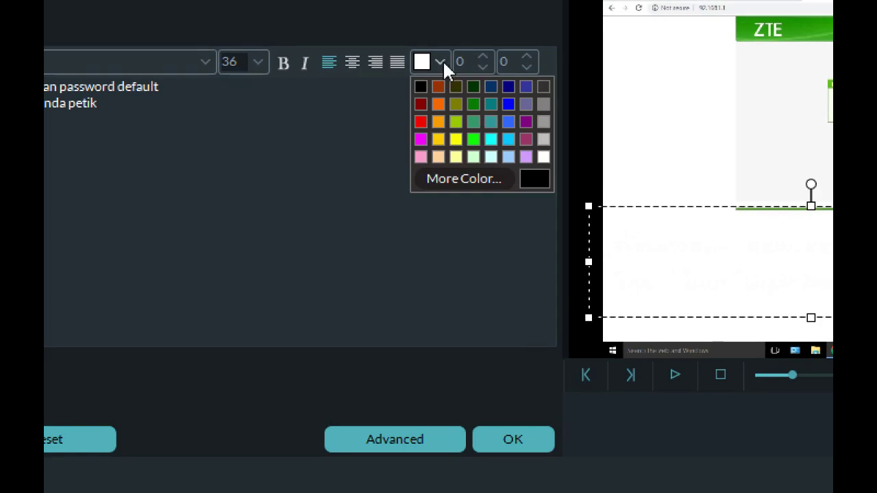
{"action": "left_click", "coordinate": [420, 86]}
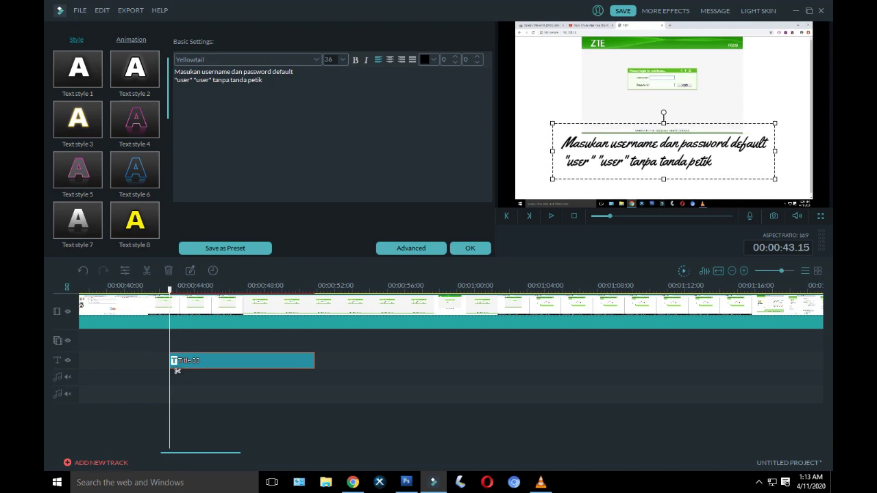
{"action": "key", "text": "Return"}
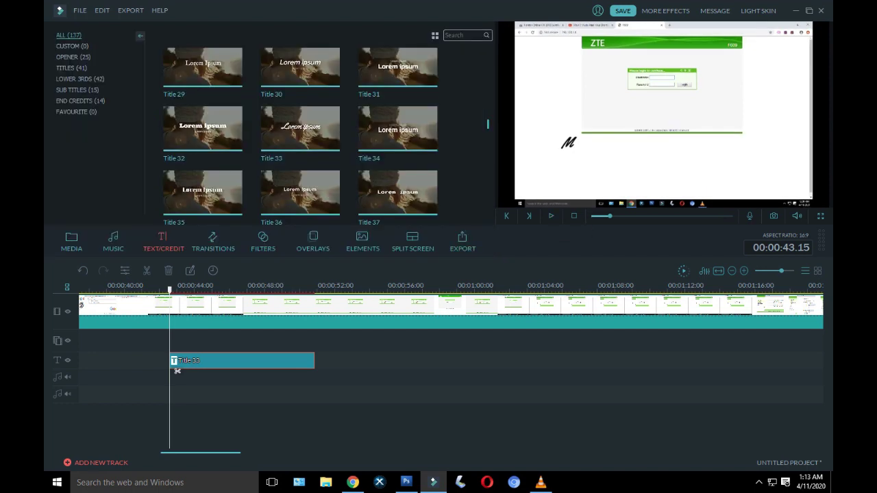
Step: Step back just before the second caption and play the recording to review it
{"action": "key", "text": "Left"}
{"action": "key", "text": "Left"}
{"action": "key", "text": "Left"}
{"action": "key", "text": "Left"}
{"action": "key", "text": "Left"}
{"action": "key", "text": "Left"}
{"action": "key", "text": "Left"}
{"action": "key", "text": "Left"}
{"action": "key", "text": "Left"}
{"action": "key", "text": "Left"}
{"action": "key", "text": "Left"}
{"action": "key", "text": "Left"}
{"action": "key", "text": "Left"}
{"action": "key", "text": "Left"}
{"action": "key", "text": "Left"}
{"action": "key", "text": "Left"}
{"action": "key", "text": "Left"}
{"action": "key", "text": "Left"}
{"action": "key", "text": "Left"}
{"action": "key", "text": "Left"}
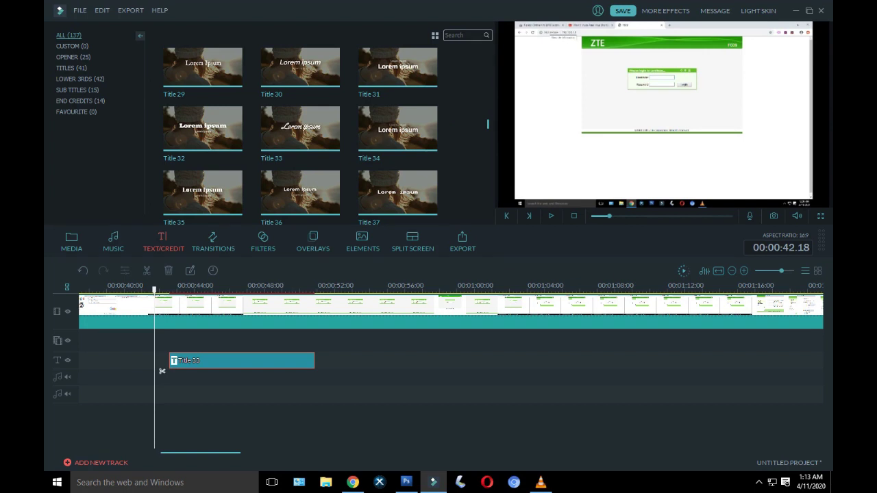
{"action": "key", "text": "space"}
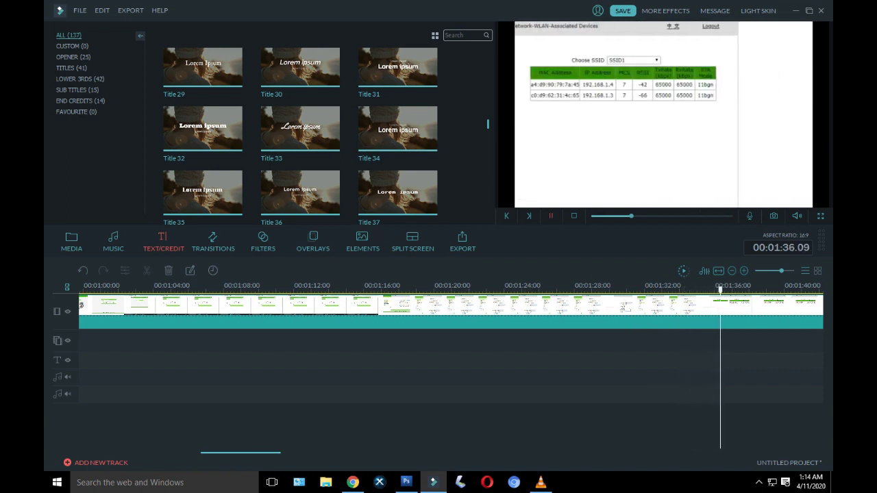
Step: Pause at 00:01:38, paste a copy of the Title 33 caption there, and trim it to end near 00:01:45
{"action": "left_click", "coordinate": [550, 216]}
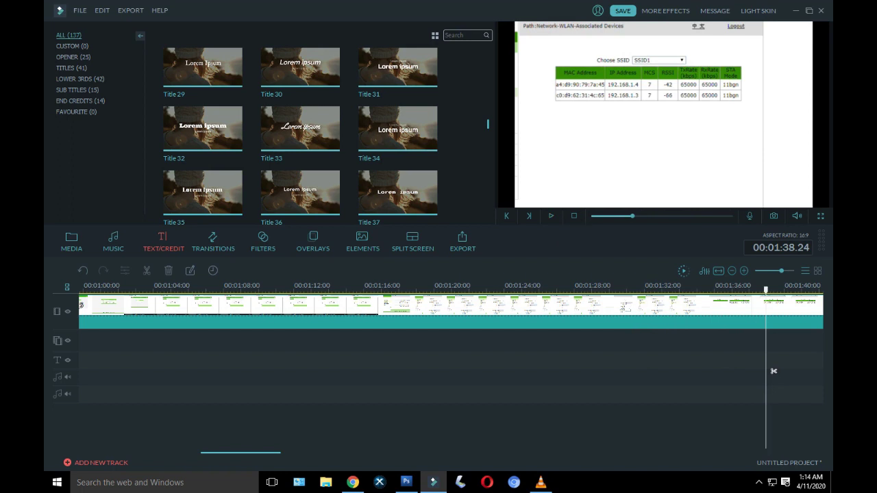
{"action": "scroll", "coordinate": [411, 363], "scroll_direction": "up", "scroll_amount": 5}
{"action": "right_click", "coordinate": [219, 362]}
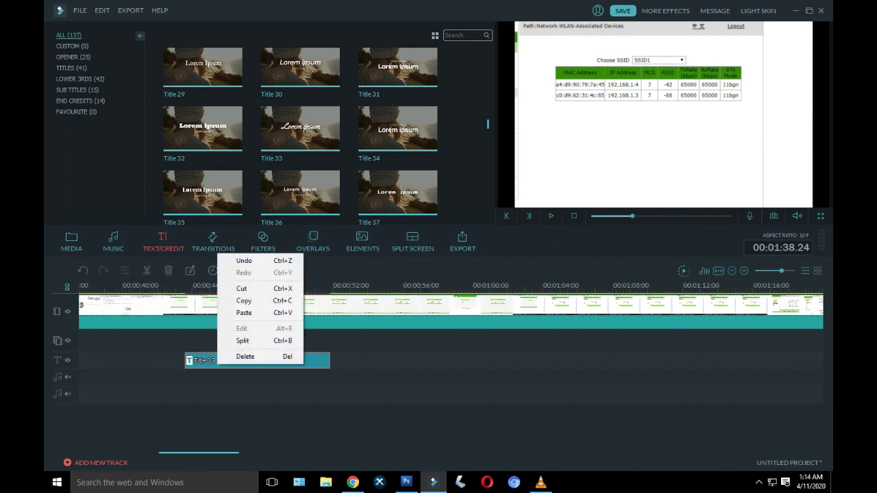
{"action": "left_click", "coordinate": [244, 312]}
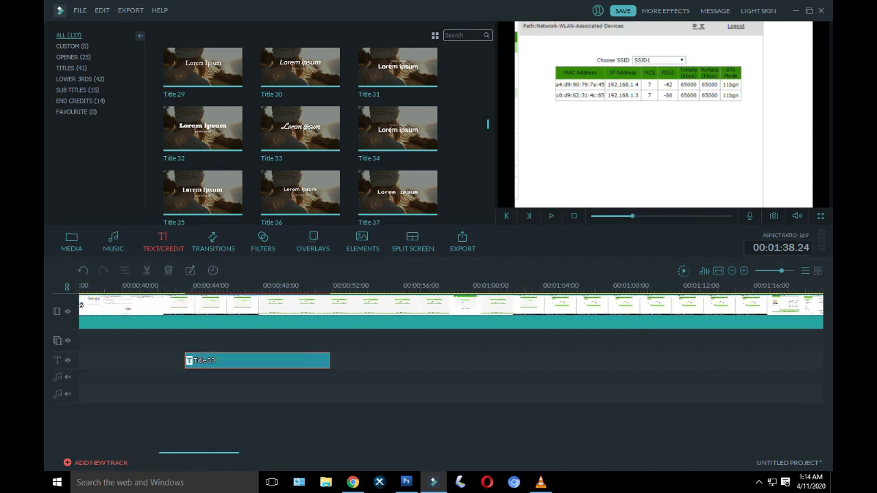
{"action": "scroll", "coordinate": [293, 371], "scroll_direction": "down", "scroll_amount": 10}
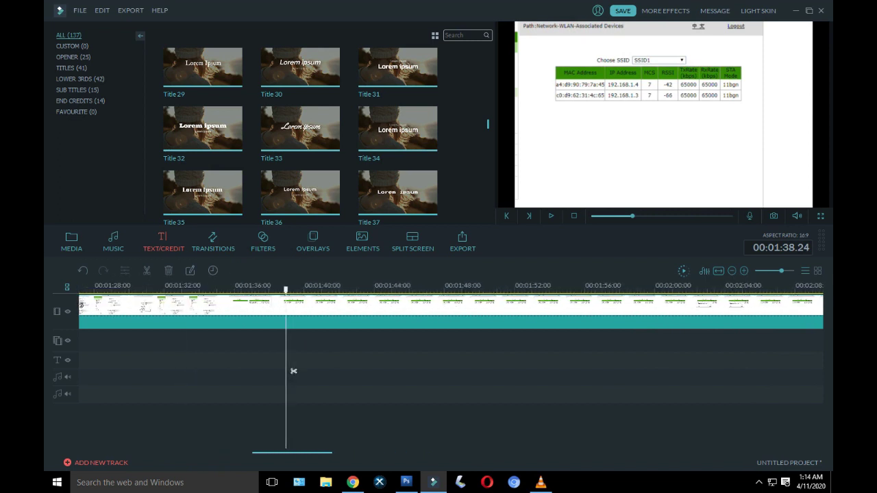
{"action": "right_click", "coordinate": [317, 357]}
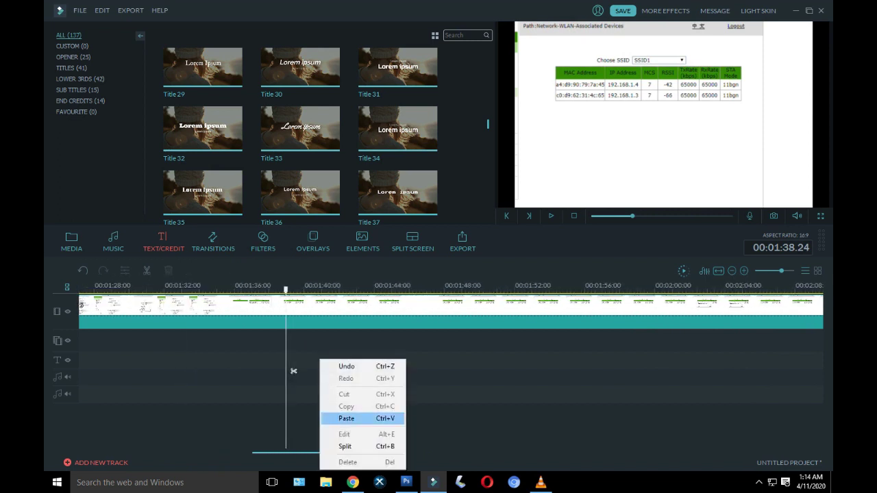
{"action": "left_click", "coordinate": [343, 417]}
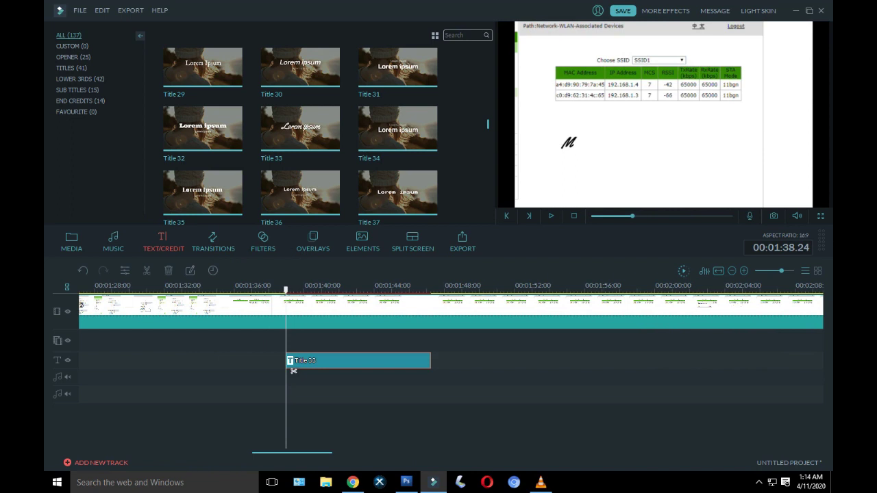
{"action": "left_click_drag", "start_coordinate": [430, 361], "coordinate": [392, 361]}
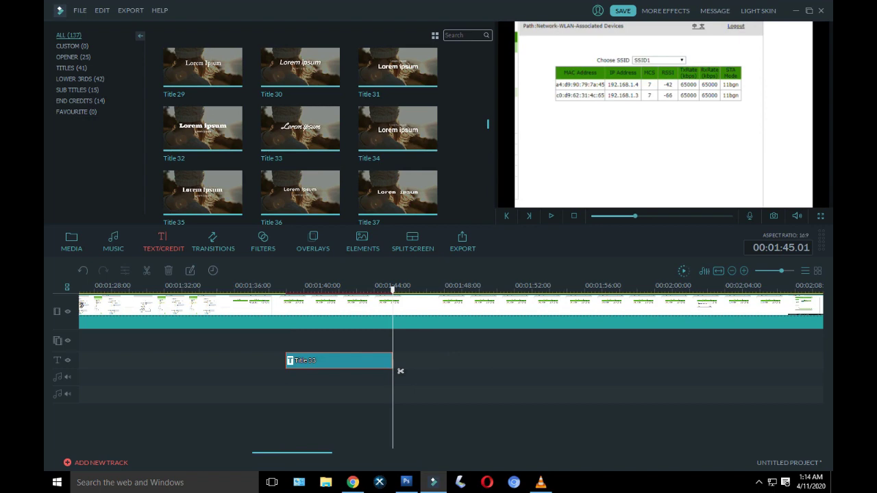
Step: Return to the pasted caption's start and nudge it slightly up and left in the frame
{"action": "double_click", "coordinate": [373, 361]}
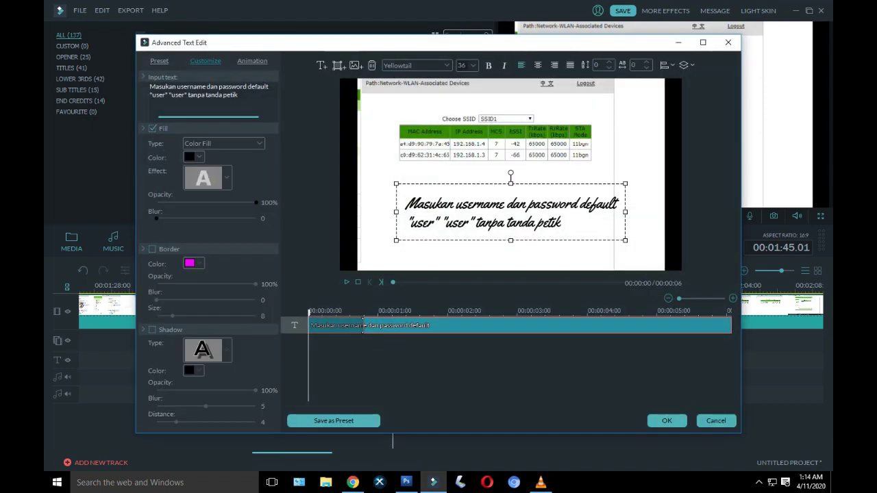
{"action": "key", "text": "Escape"}
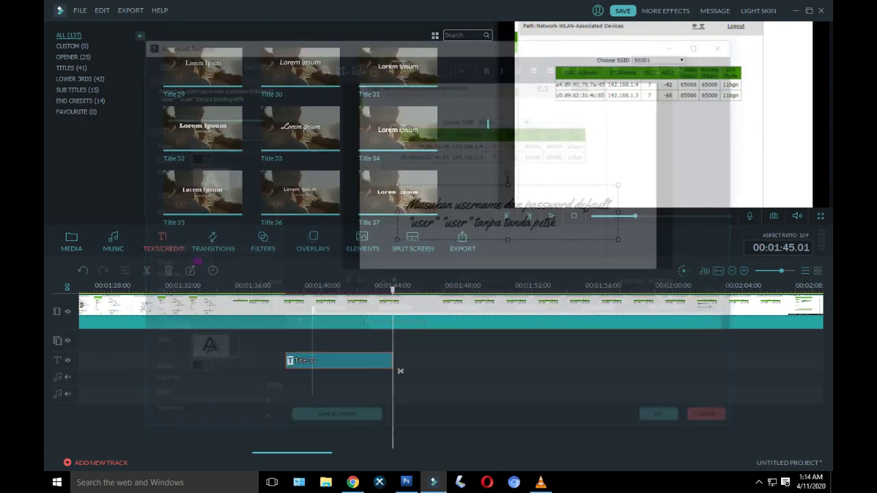
{"action": "left_click_drag", "start_coordinate": [392, 289], "coordinate": [285, 289]}
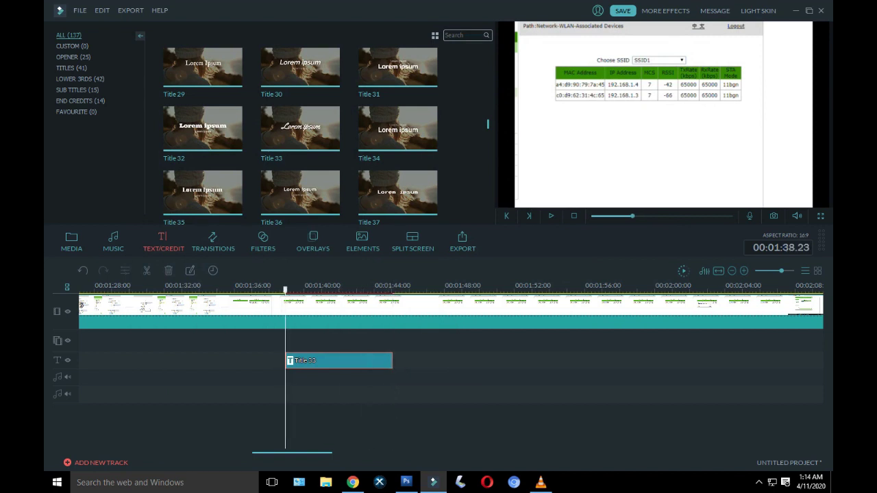
{"action": "double_click", "coordinate": [292, 366]}
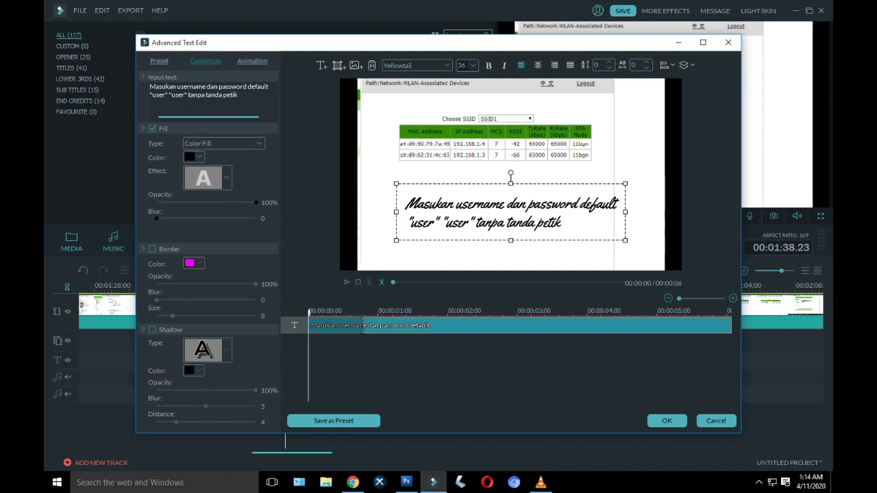
{"action": "left_click_drag", "start_coordinate": [510, 212], "coordinate": [492, 204]}
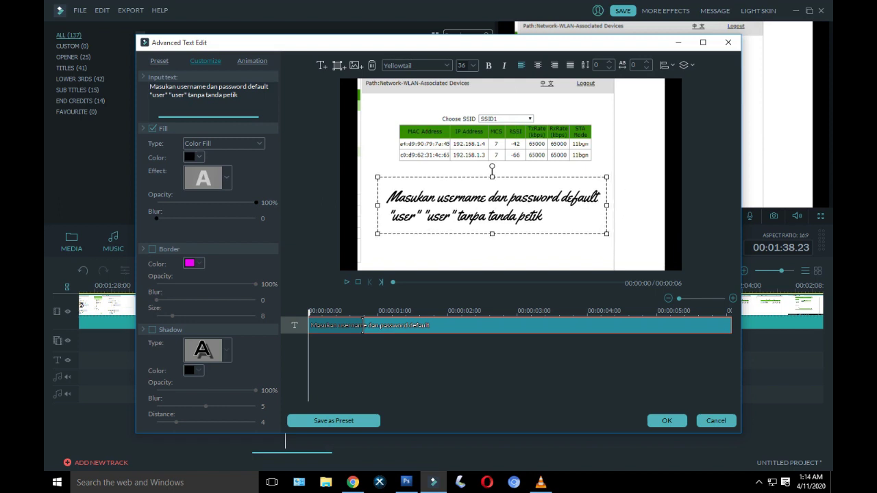
Step: Replace its text with 'Copykan MAC Address dari Perangkat yang ingin kita BLOKIR, dari tabel diatas' on two lines
{"action": "left_click_drag", "start_coordinate": [543, 217], "coordinate": [388, 197]}
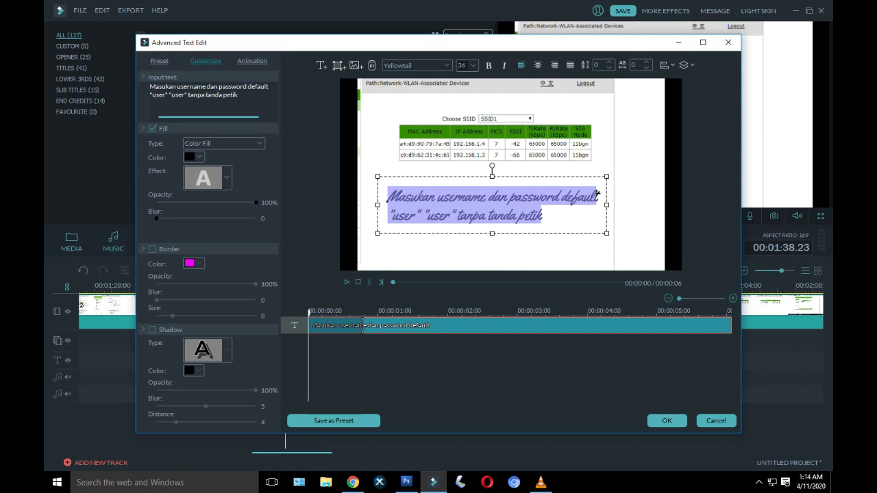
{"action": "type", "text": "Copykan MAC"}
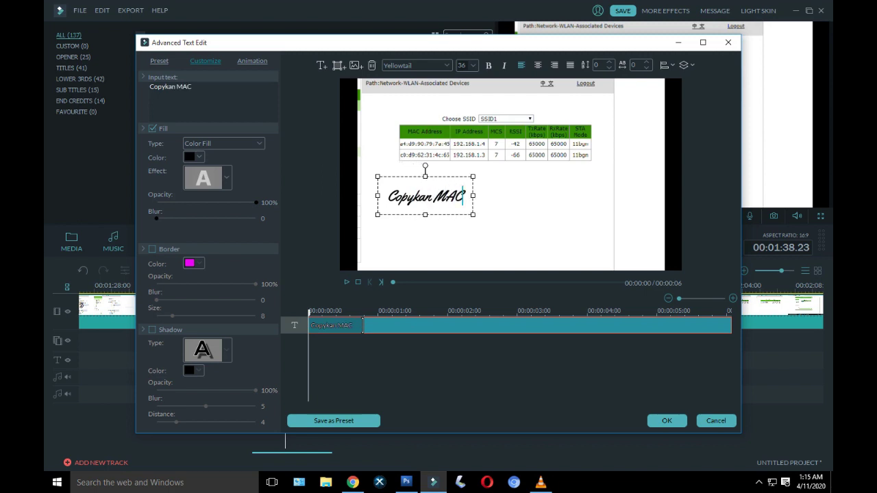
{"action": "type", "text": " Add"}
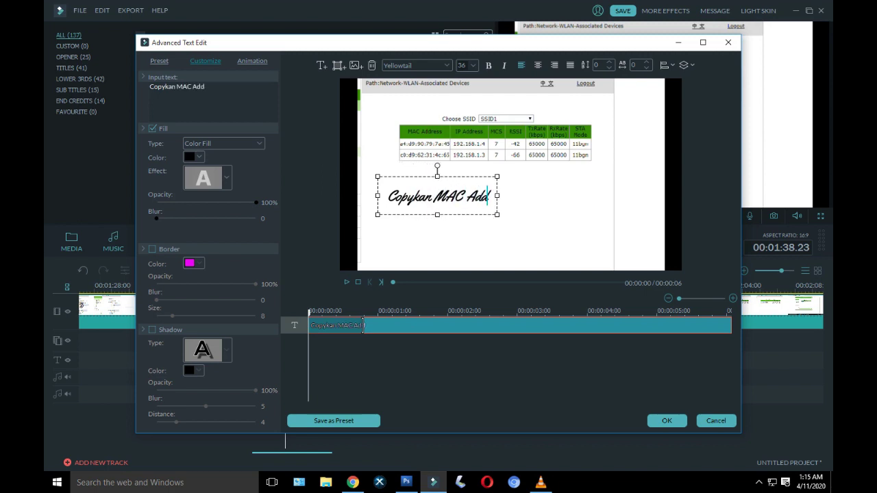
{"action": "type", "text": "ress"}
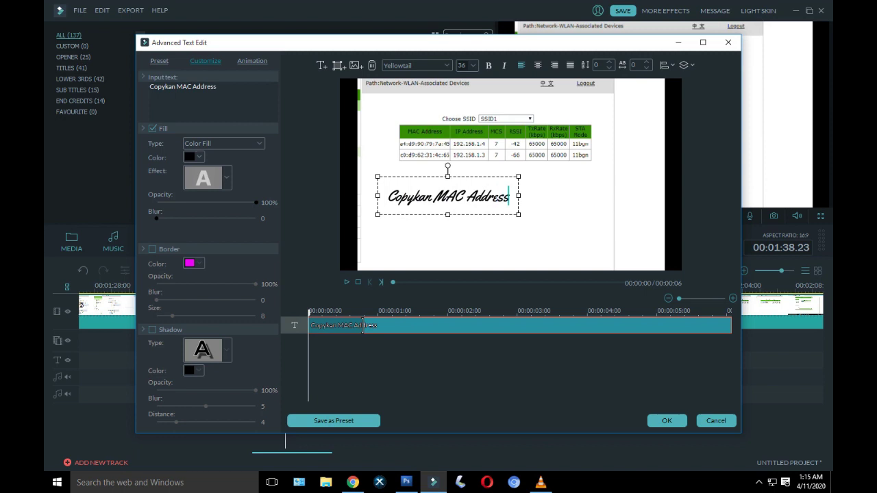
{"action": "type", "text": " dari"}
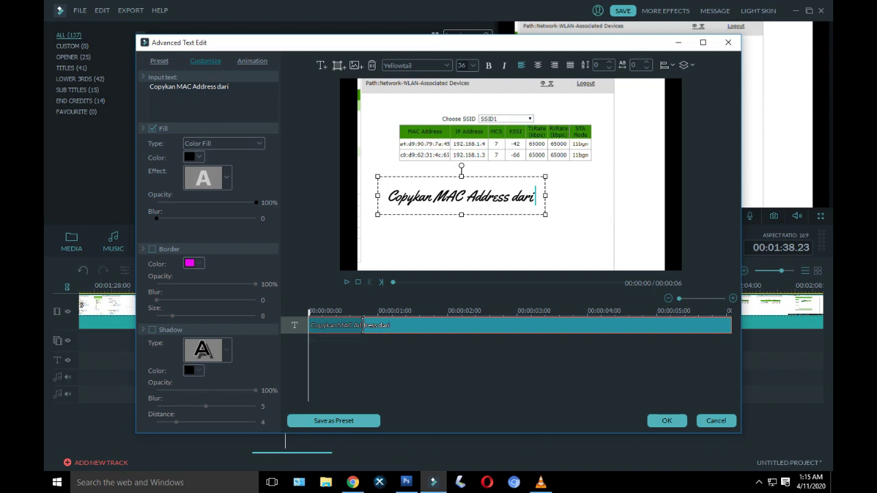
{"action": "type", "text": "Perangkat"}
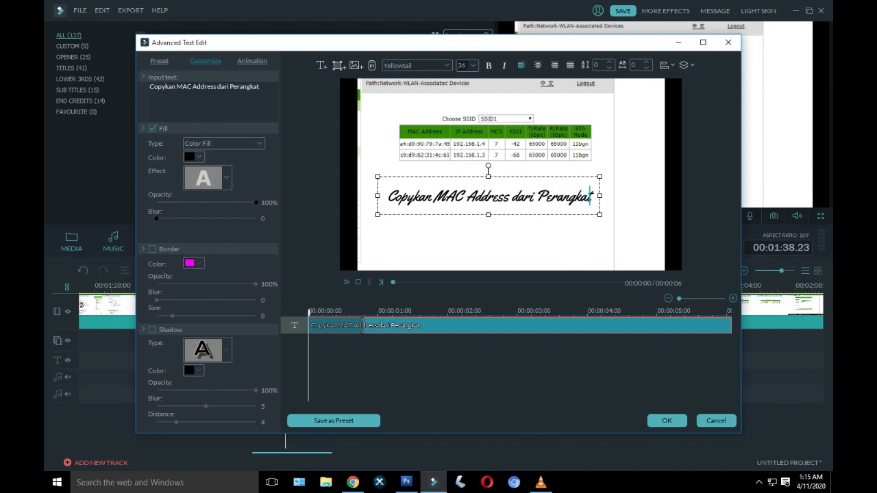
{"action": "key", "text": "Return"}
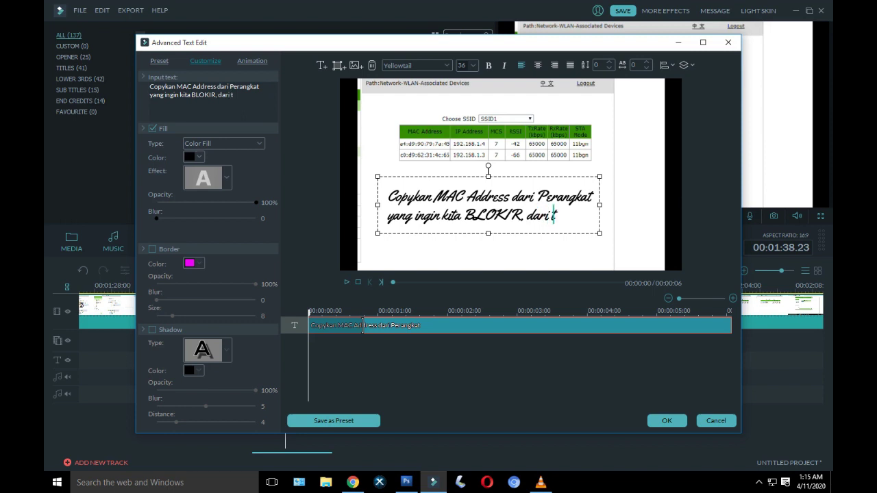
{"action": "type", "text": "iatas"}
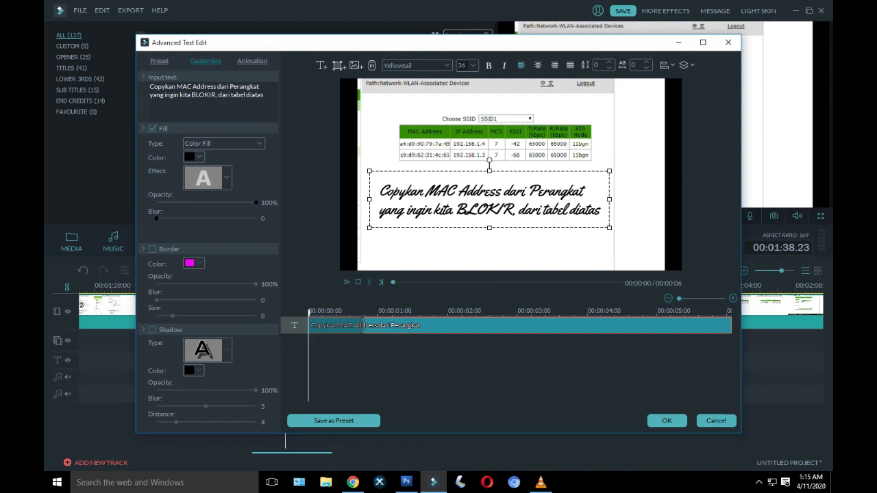
{"action": "key", "text": "Return"}
{"action": "left_click", "coordinate": [550, 215]}
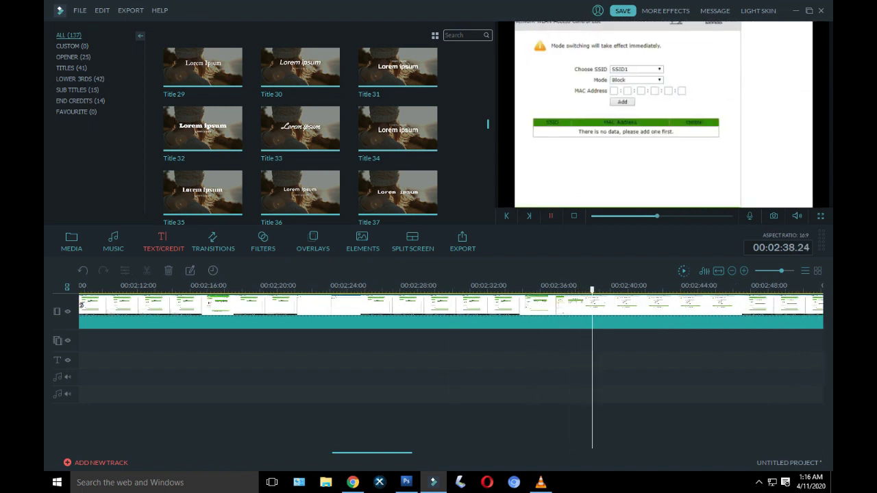
Step: Paste a caption copy at 00:02:39 reading 'Masukan MAC Address yang kita copy tadi, Pilih Mode Block dan Add'
{"action": "key", "text": "space"}
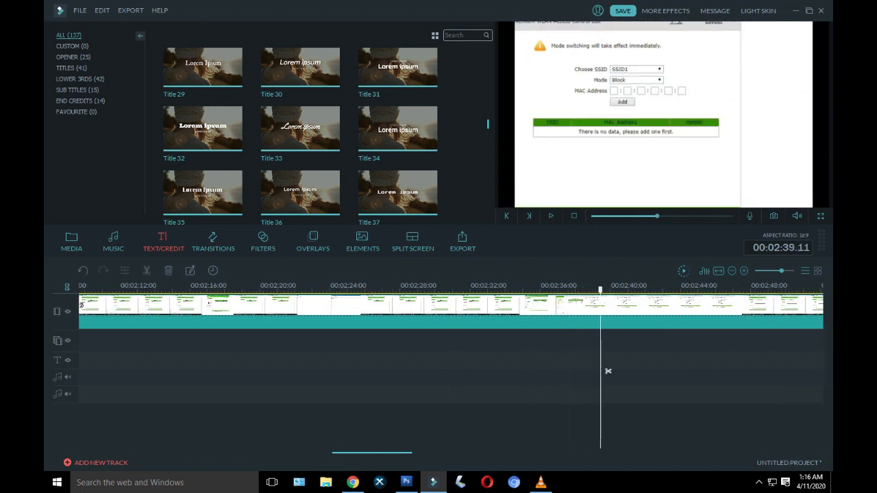
{"action": "right_click", "coordinate": [608, 371]}
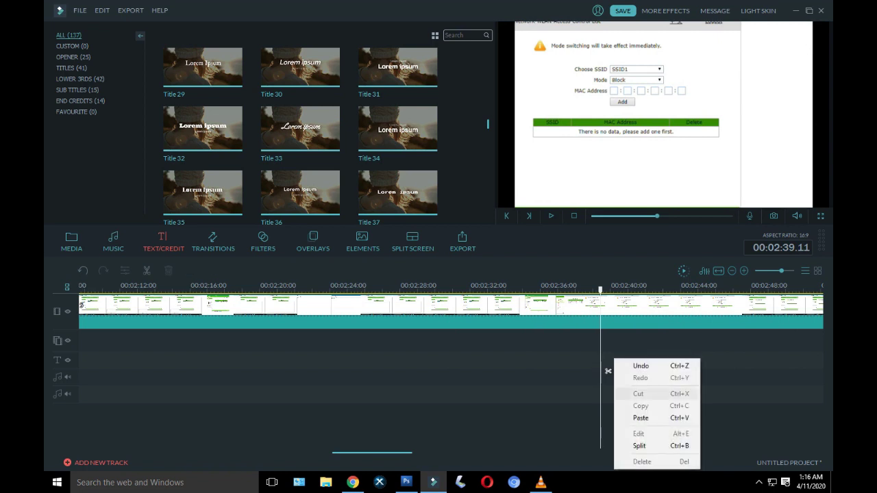
{"action": "left_click", "coordinate": [626, 418]}
{"action": "double_click", "coordinate": [608, 367]}
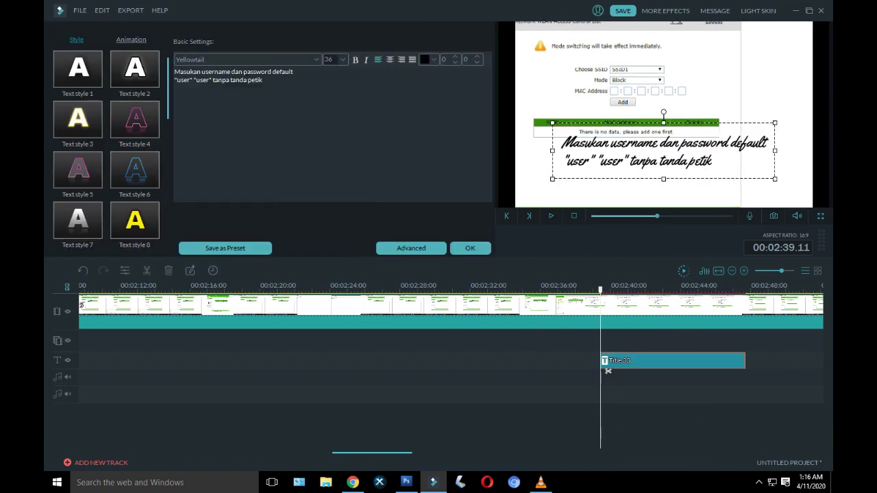
{"action": "key", "text": "ctrl+a"}
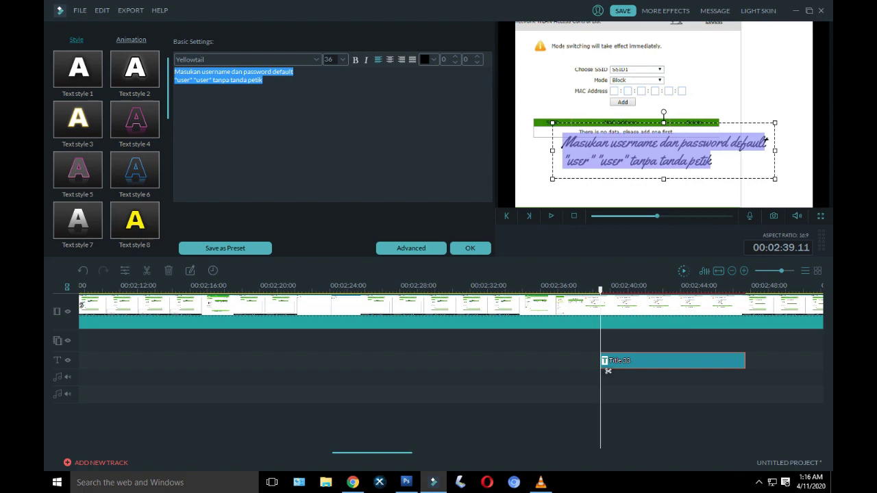
{"action": "type", "text": "Masukan"}
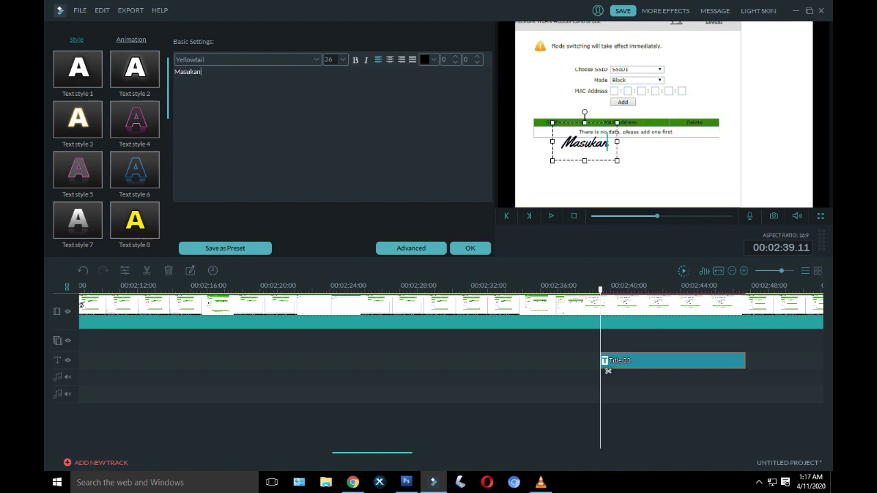
{"action": "type", "text": " MAC Address yang kita"}
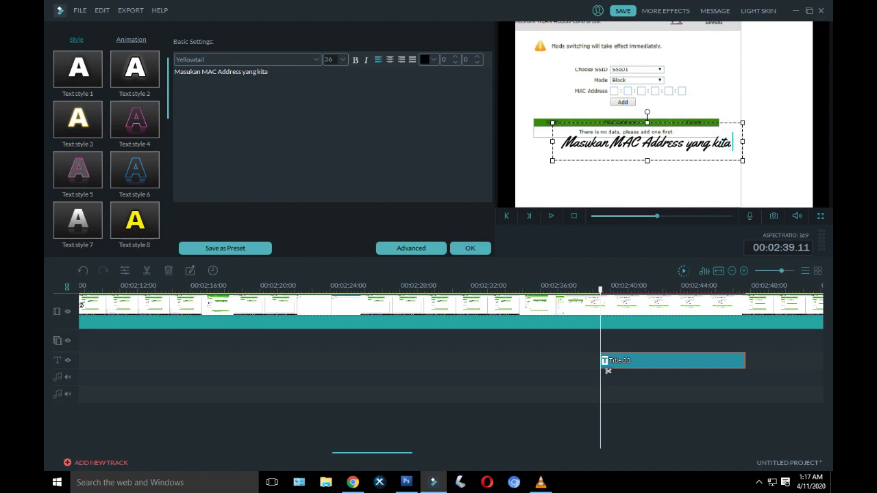
{"action": "type", "text": " cop"}
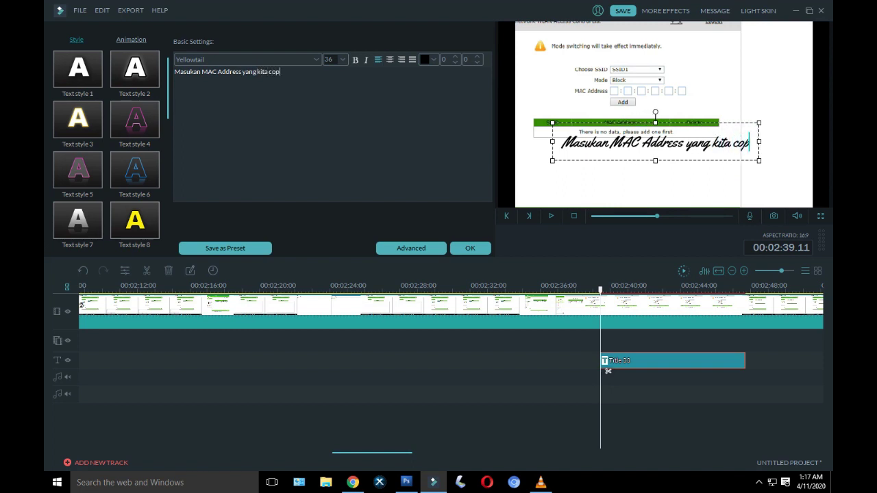
{"action": "type", "text": "y"}
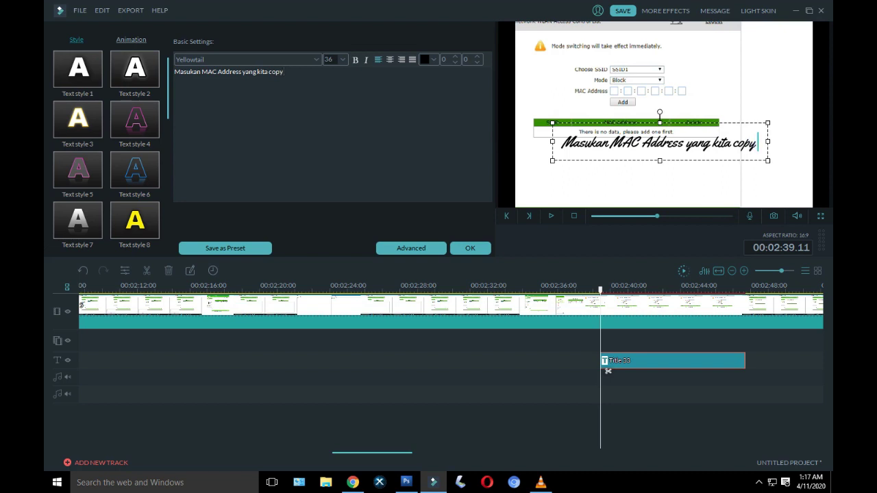
{"action": "type", "text": " tadi"}
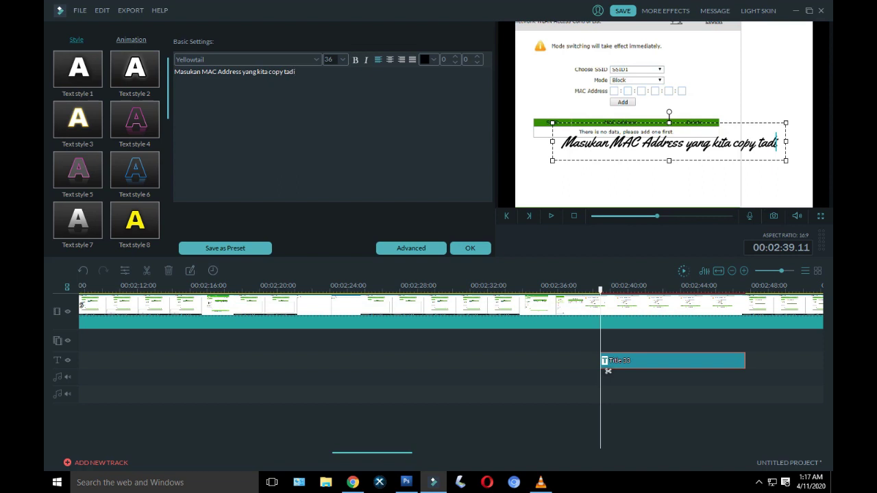
{"action": "type", "text": ","}
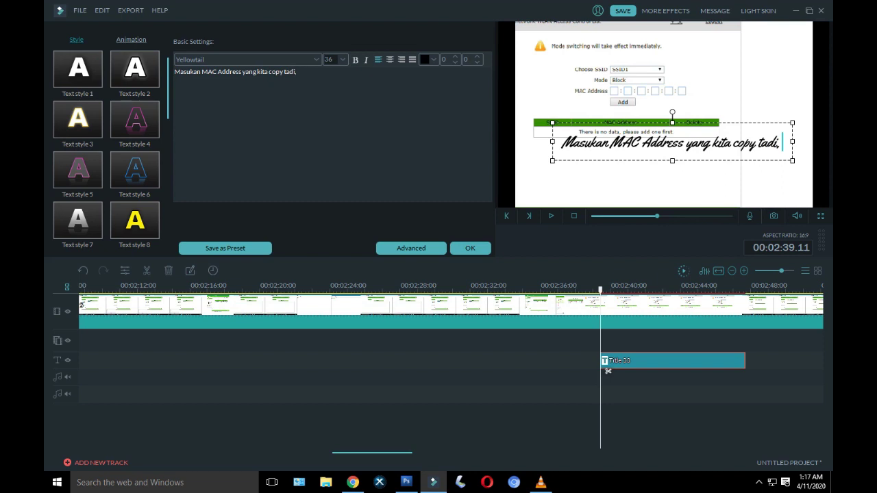
{"action": "key", "text": "Return"}
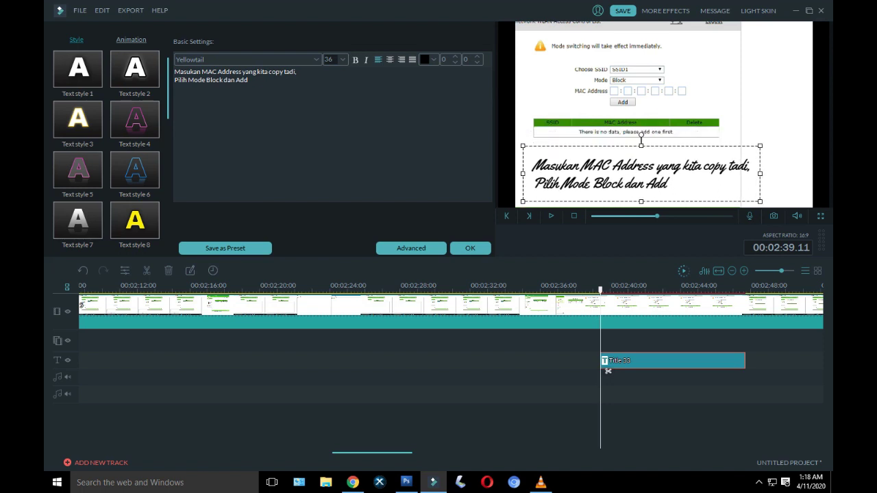
{"action": "left_click", "coordinate": [470, 248]}
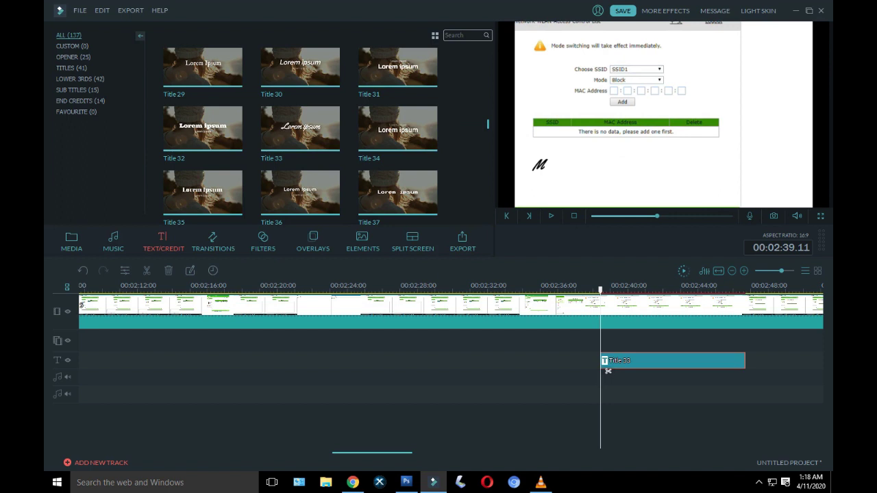
{"action": "left_click", "coordinate": [550, 215]}
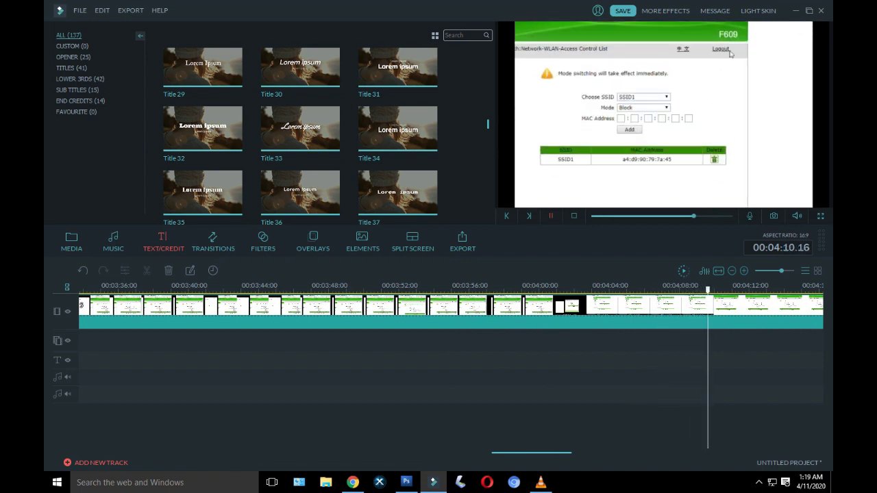
{"action": "key", "text": "space"}
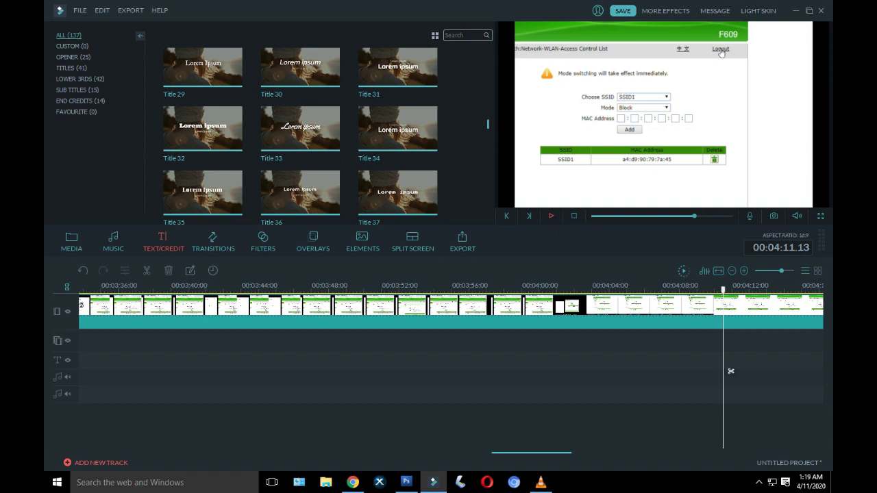
{"action": "right_click", "coordinate": [730, 370]}
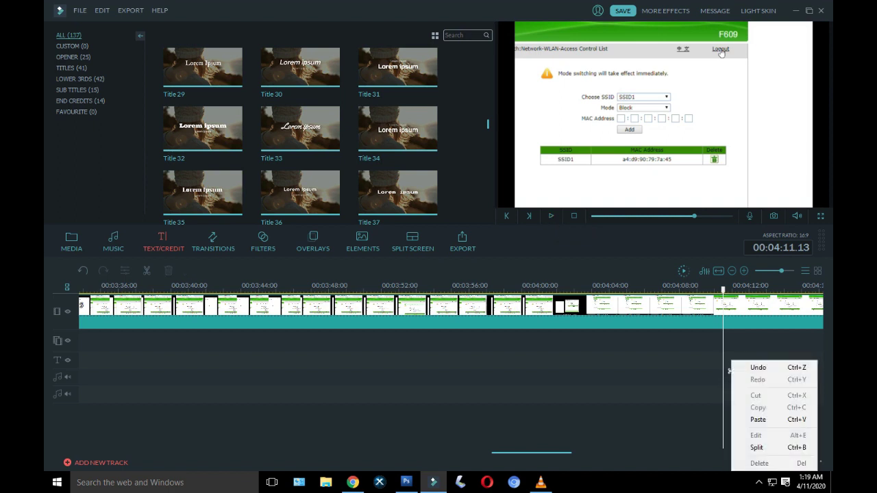
{"action": "left_click", "coordinate": [550, 216]}
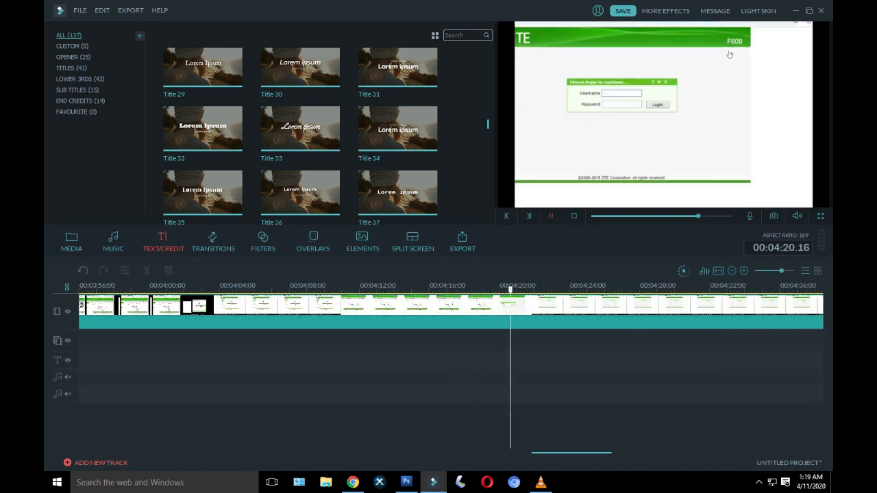
{"action": "key", "text": "space"}
Step: Paste another caption copy and type 'Perangkat yang MAC Addressnya sudah kita input tidak akan dapat mengakses Wi-Fi' over two lines
{"action": "right_click", "coordinate": [536, 370]}
{"action": "left_click", "coordinate": [568, 419]}
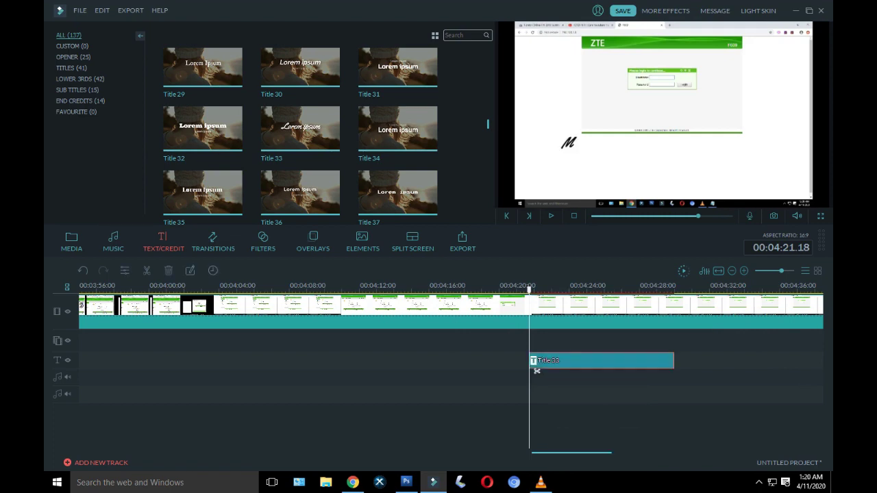
{"action": "double_click", "coordinate": [536, 370]}
{"action": "key", "text": "ctrl+a"}
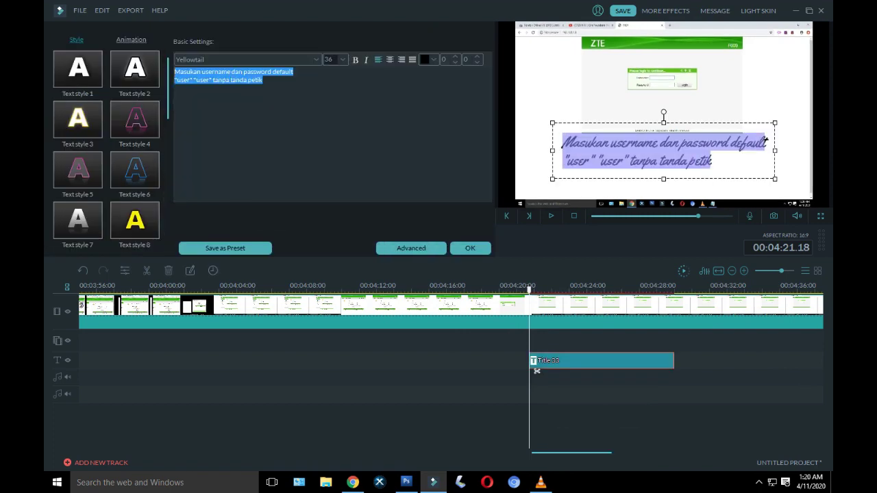
{"action": "type", "text": "Pera"}
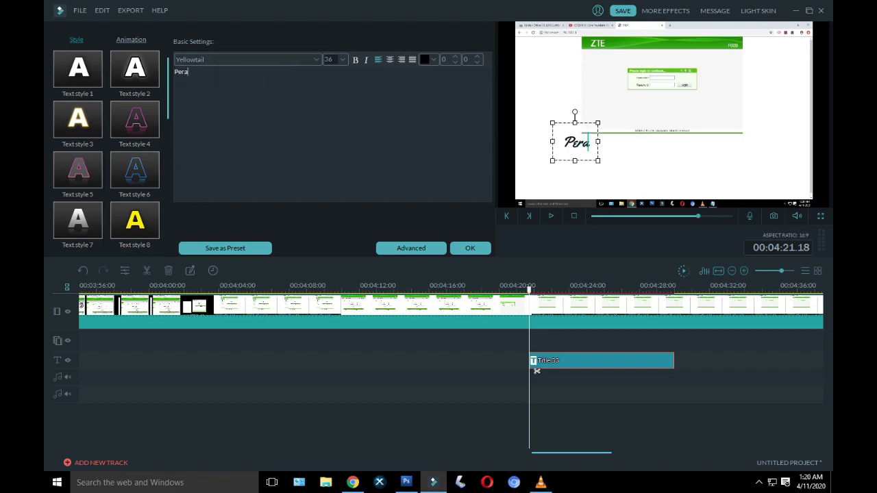
{"action": "type", "text": "ngkat"}
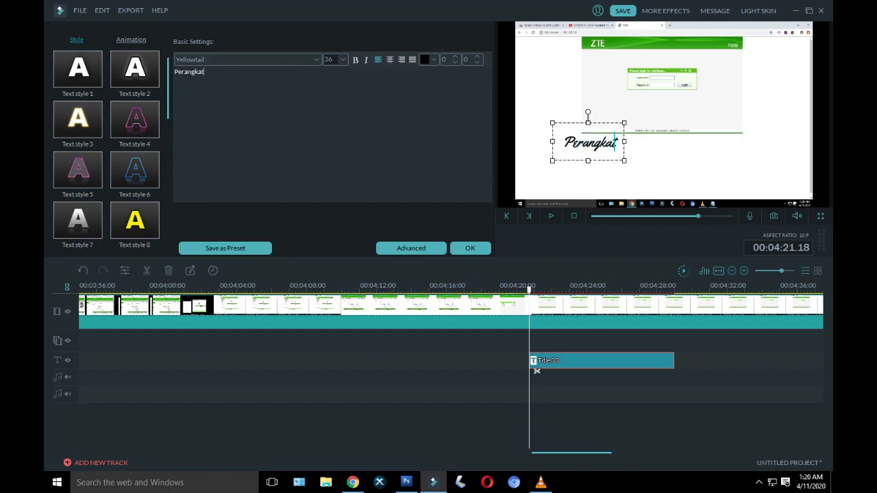
{"action": "type", "text": " yang Ma"}
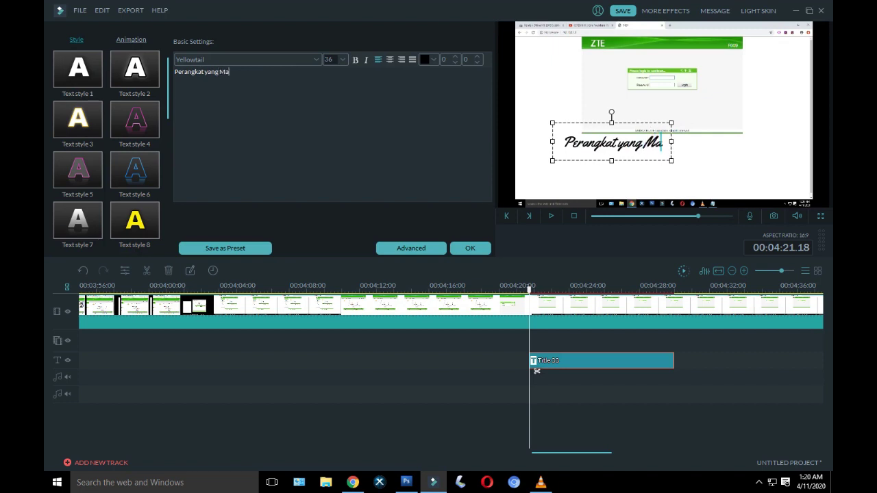
{"action": "key", "text": "BackSpace"}
{"action": "type", "text": "AC A"}
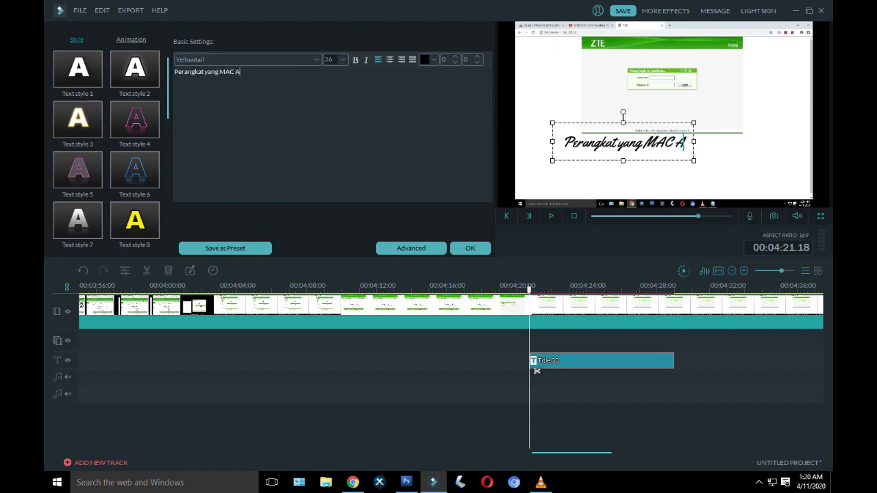
{"action": "type", "text": "d"}
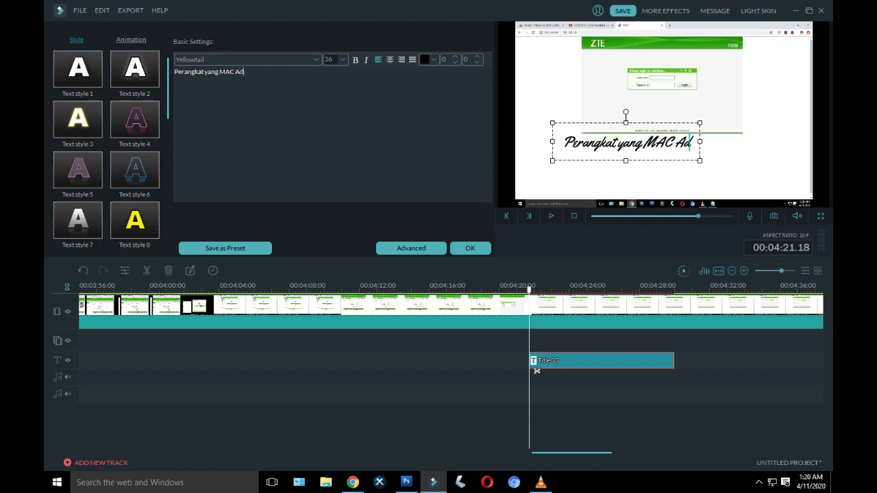
{"action": "type", "text": "dressn"}
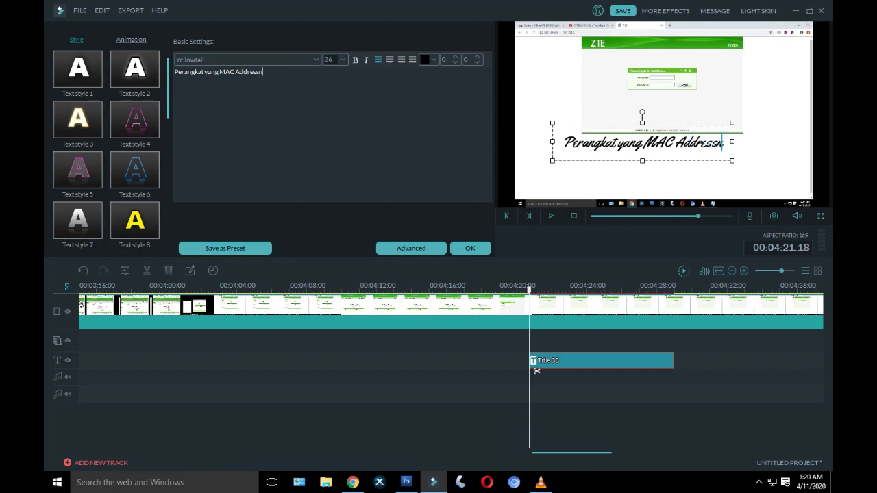
{"action": "type", "text": "ya sudah"}
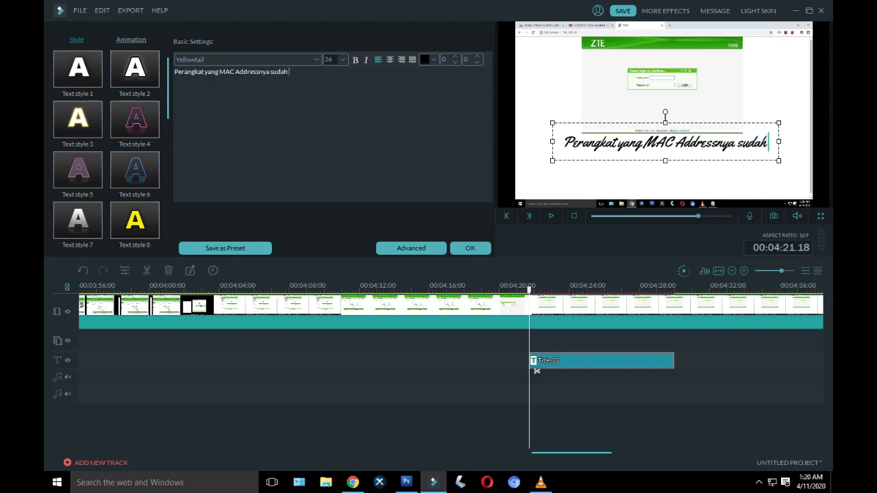
{"action": "type", "text": " kit"}
{"action": "type", "text": "a"}
{"action": "key", "text": "Return"}
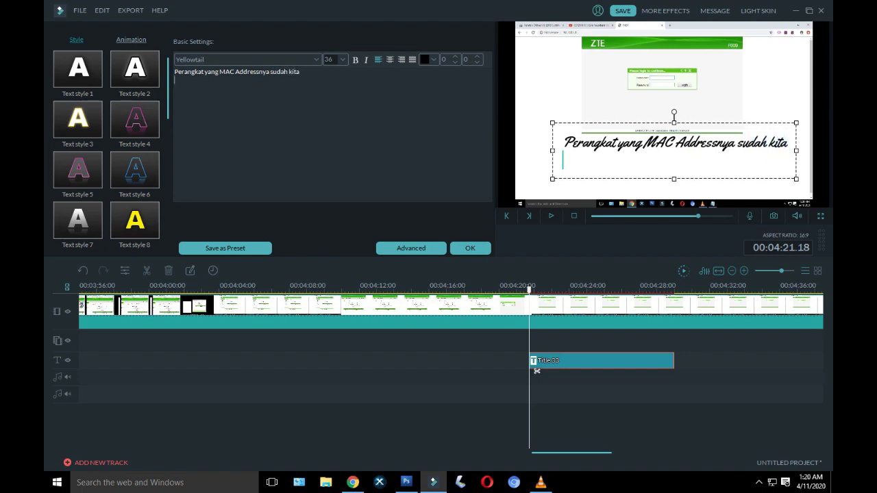
{"action": "type", "text": "input t"}
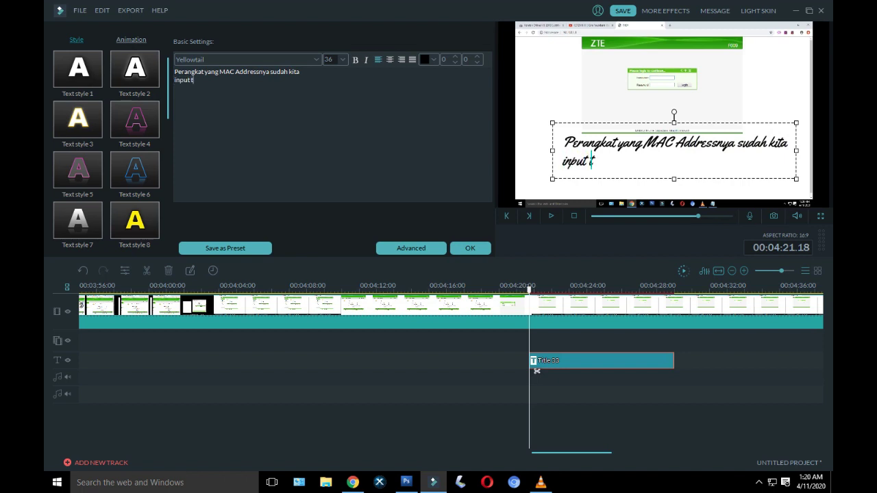
{"action": "type", "text": "idak akan"}
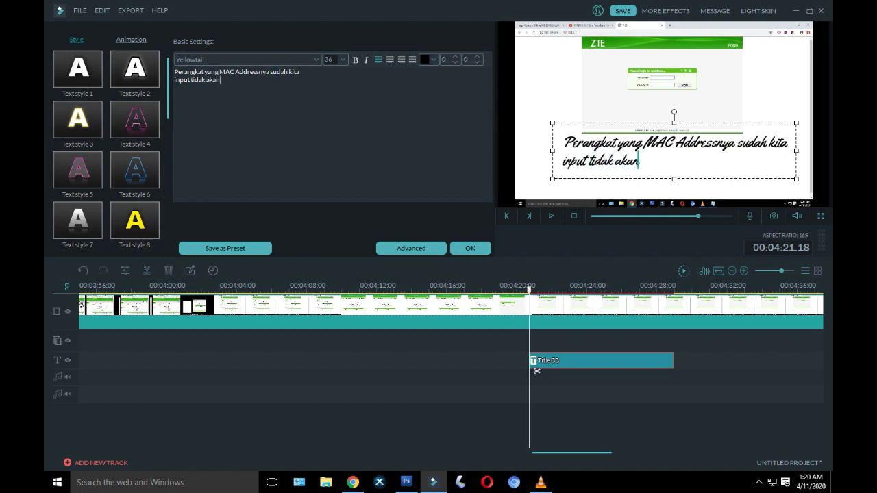
{"action": "type", "text": " dapat meng"}
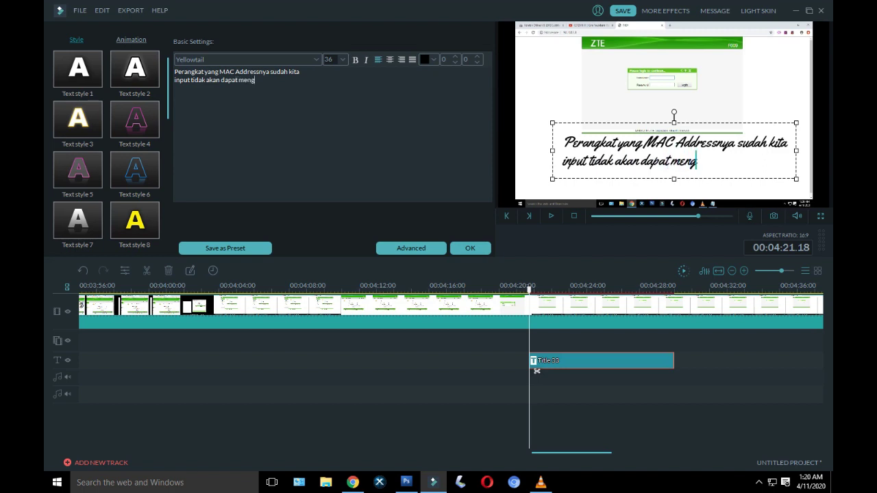
{"action": "type", "text": "akses"}
{"action": "type", "text": "Wi-"}
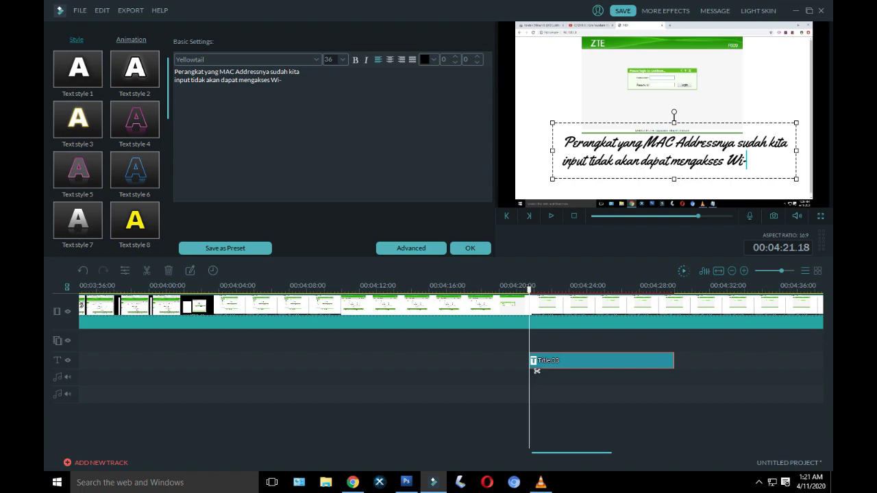
{"action": "type", "text": "Fi"}
Step: Put a comma after 'input', append 'lagi' after Wi-Fi, and apply the caption
{"action": "left_click", "coordinate": [191, 80]}
{"action": "key", "text": "BackSpace"}
{"action": "type", "text": ","}
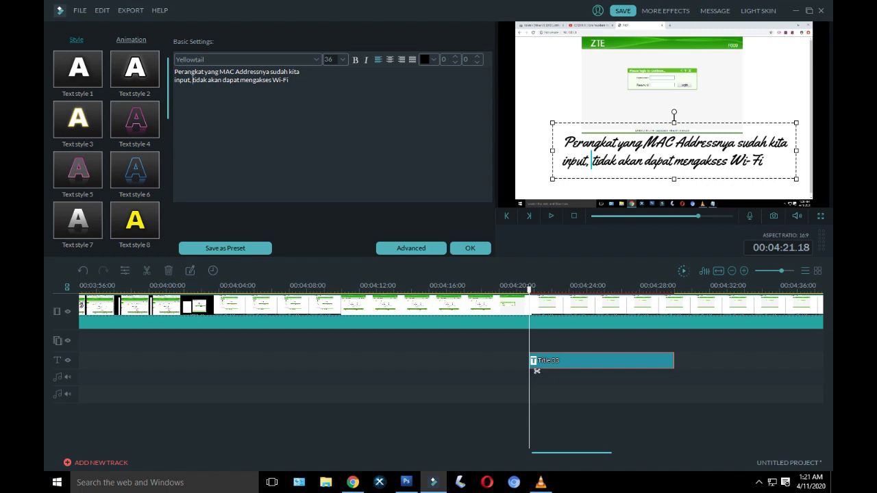
{"action": "double_click", "coordinate": [286, 79]}
{"action": "left_click", "coordinate": [289, 80]}
{"action": "type", "text": "lagi"}
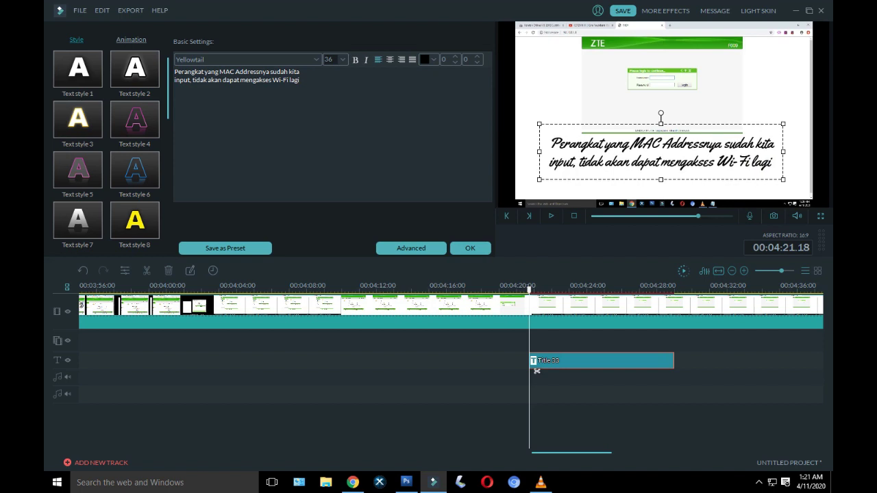
{"action": "left_click", "coordinate": [470, 248]}
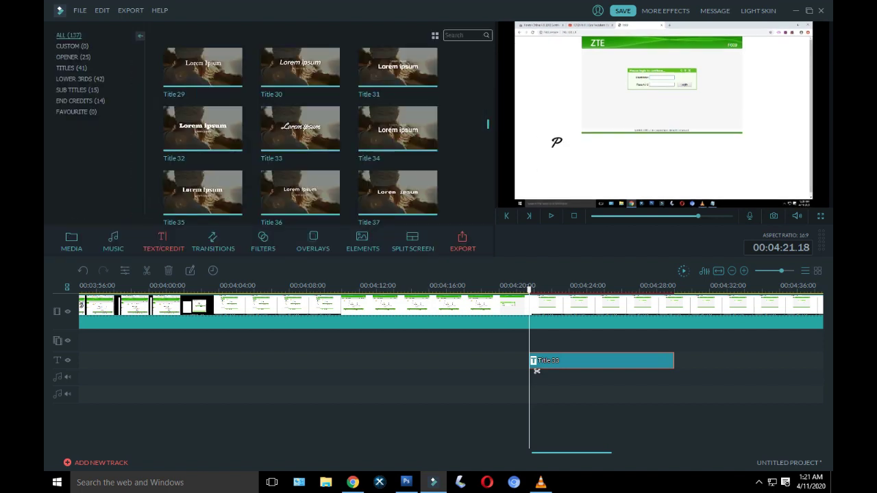
Step: Play the recording forward and pause at 00:04:41.03 on the router login form
{"action": "left_click", "coordinate": [551, 216]}
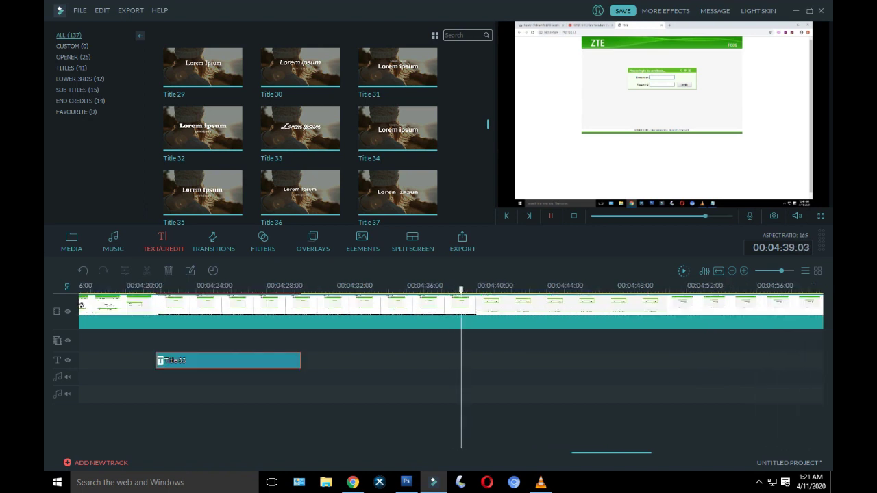
{"action": "key", "text": "space"}
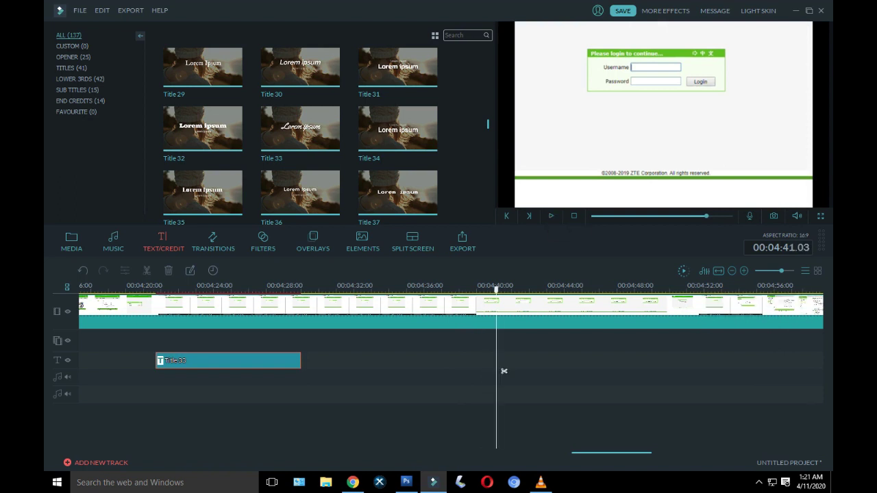
Step: Paste a Title 33 copy at 4:41 and change its text to 'Sekarang kita coba untuk Unblokir'
{"action": "right_click", "coordinate": [504, 371]}
{"action": "key", "text": "Up"}
{"action": "key", "text": "Up"}
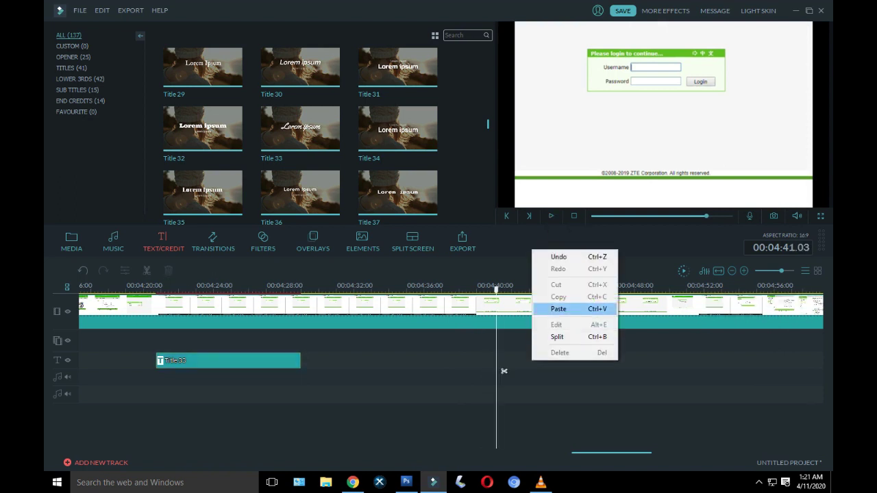
{"action": "key", "text": "Return"}
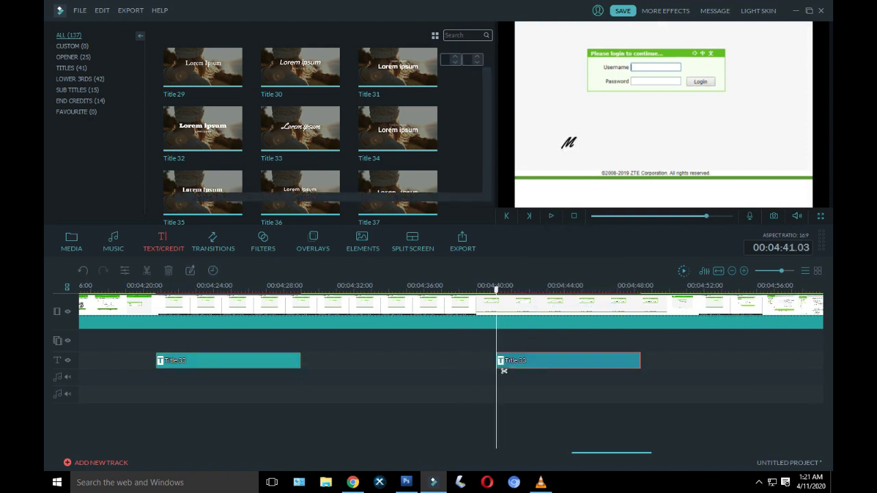
{"action": "double_click", "coordinate": [503, 370]}
{"action": "key", "text": "shift+Home"}
{"action": "key", "text": "shift+Up"}
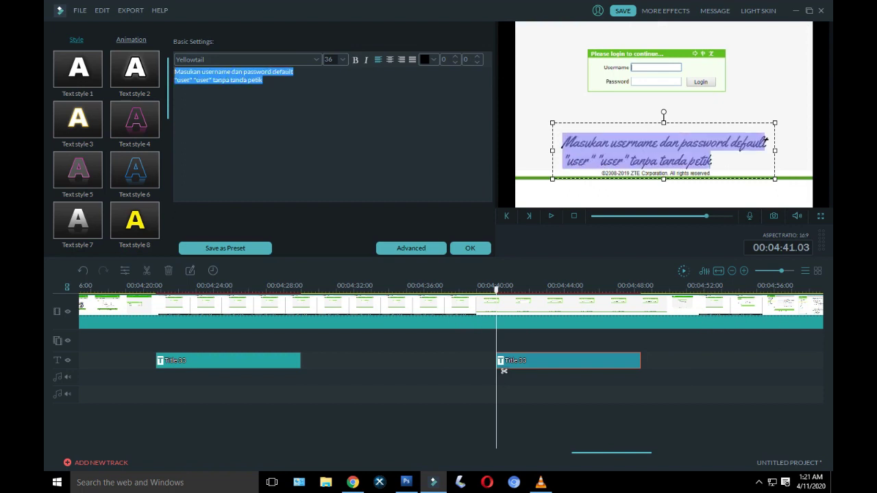
{"action": "type", "text": "Sek"}
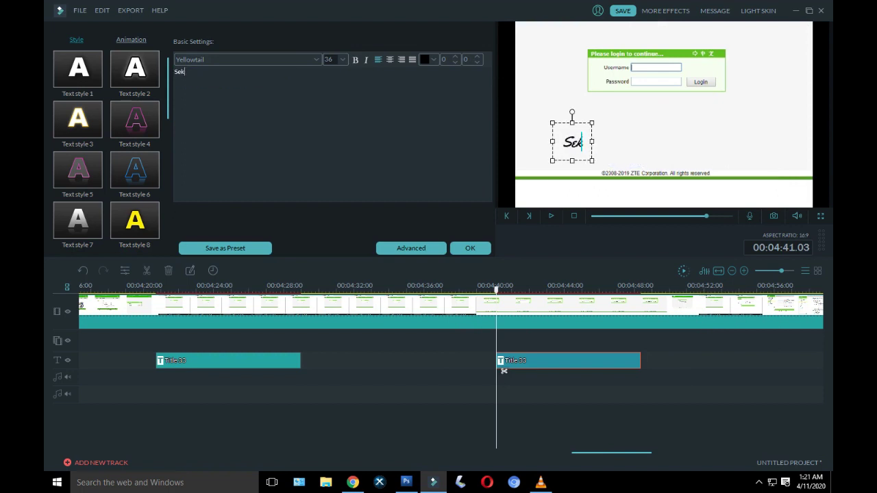
{"action": "type", "text": "arang kita"}
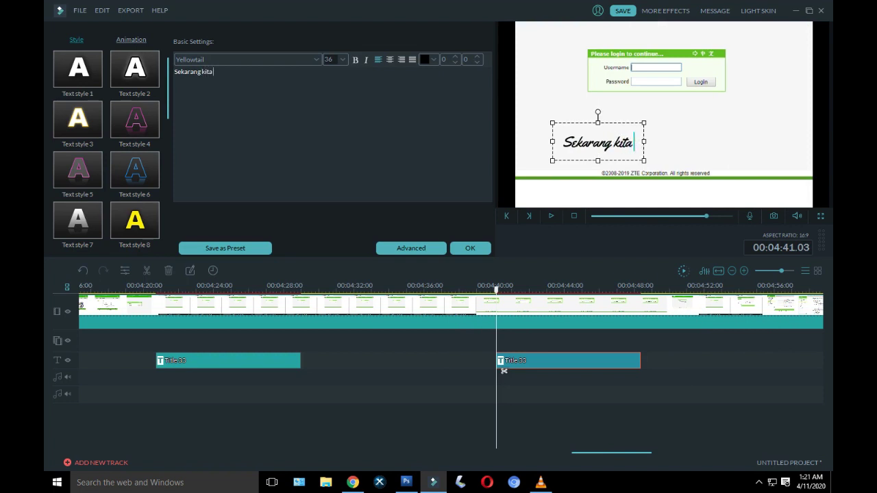
{"action": "type", "text": " coba untuk UN"}
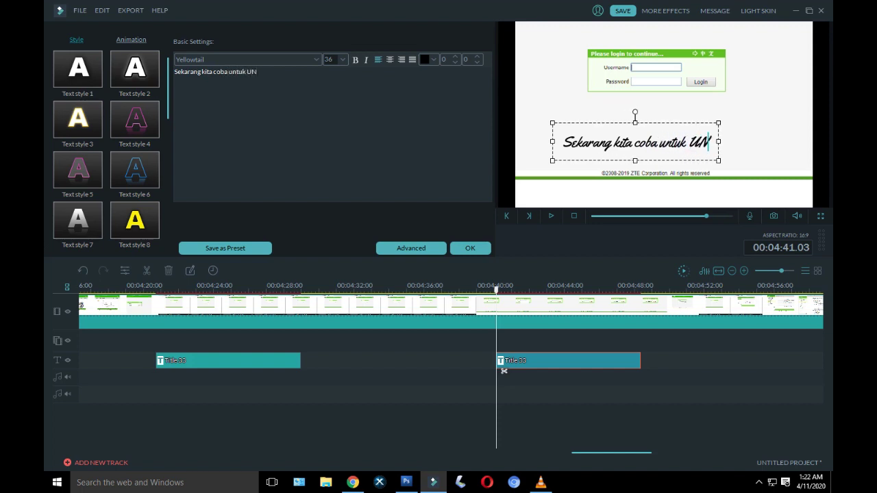
{"action": "key", "text": "BackSpace"}
{"action": "type", "text": "u"}
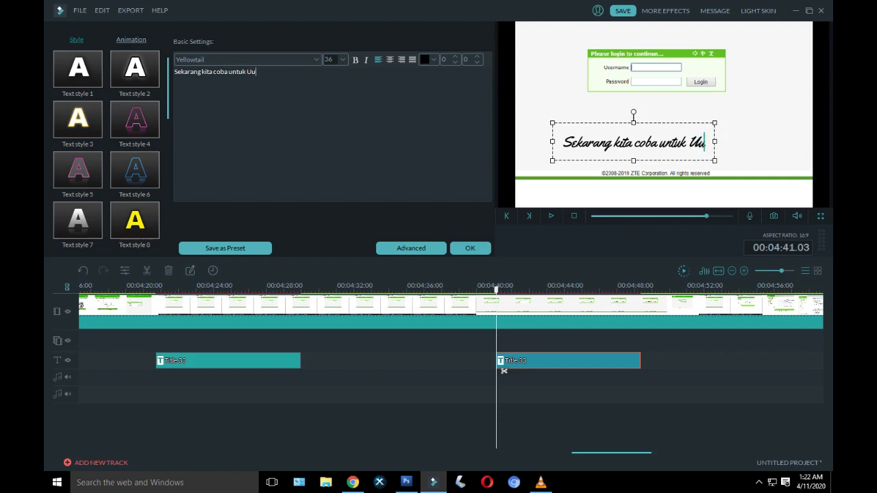
{"action": "key", "text": "BackSpace"}
{"action": "type", "text": "nb"}
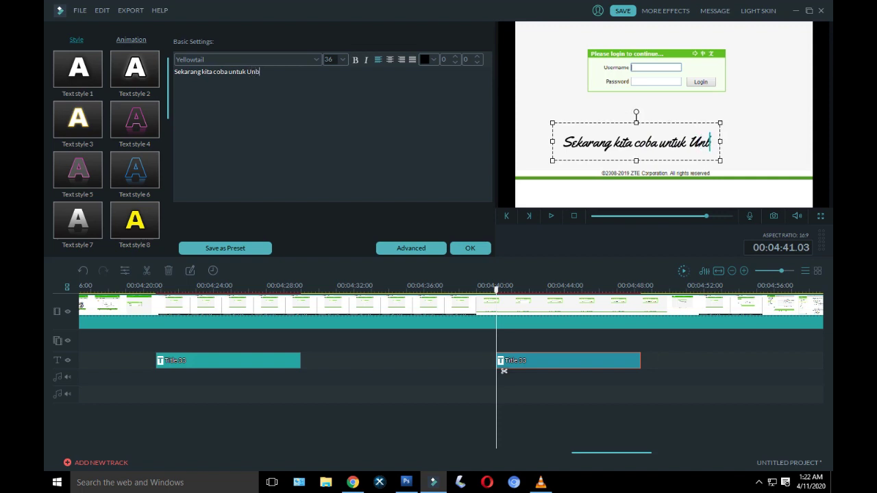
{"action": "type", "text": "lok"}
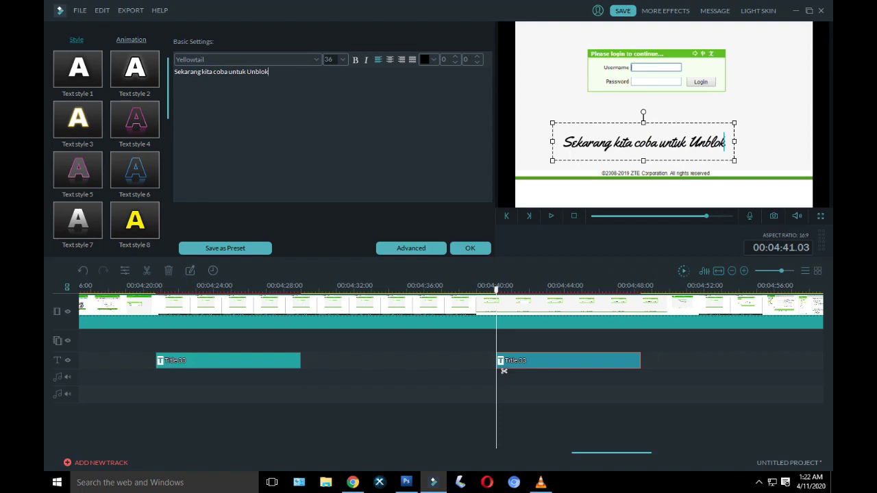
{"action": "type", "text": "ir"}
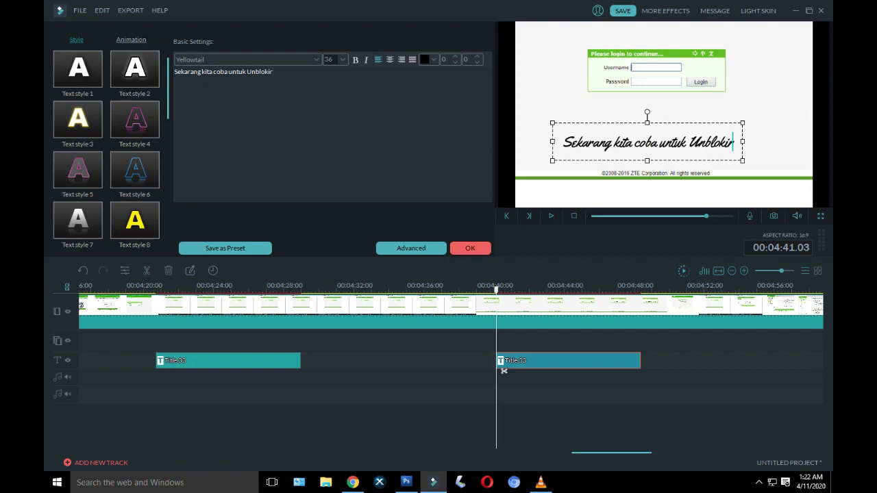
{"action": "left_click", "coordinate": [470, 248]}
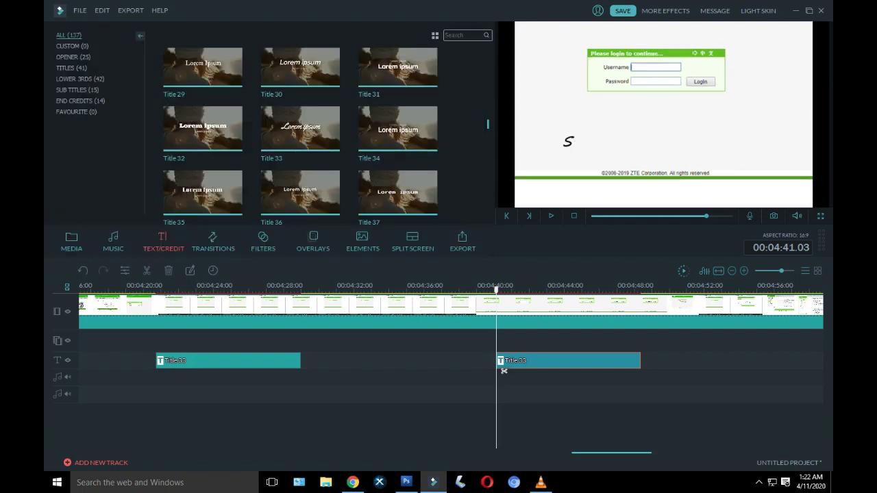
Step: Move the new caption up to sit just below the login form
{"action": "double_click", "coordinate": [503, 370]}
{"action": "left_click_drag", "start_coordinate": [646, 142], "coordinate": [656, 114]}
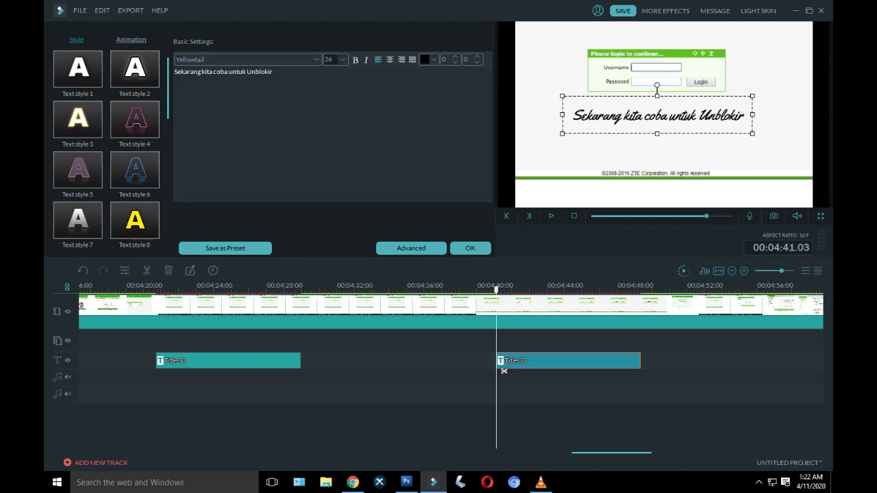
{"action": "left_click", "coordinate": [470, 248]}
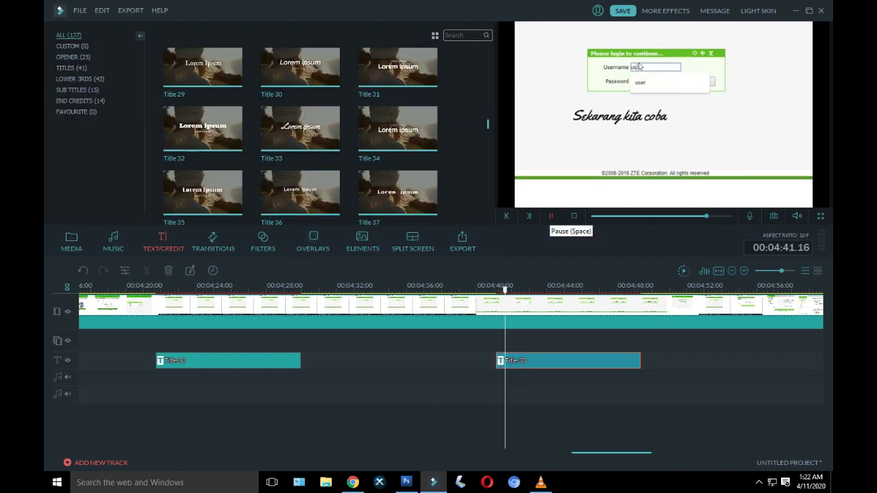
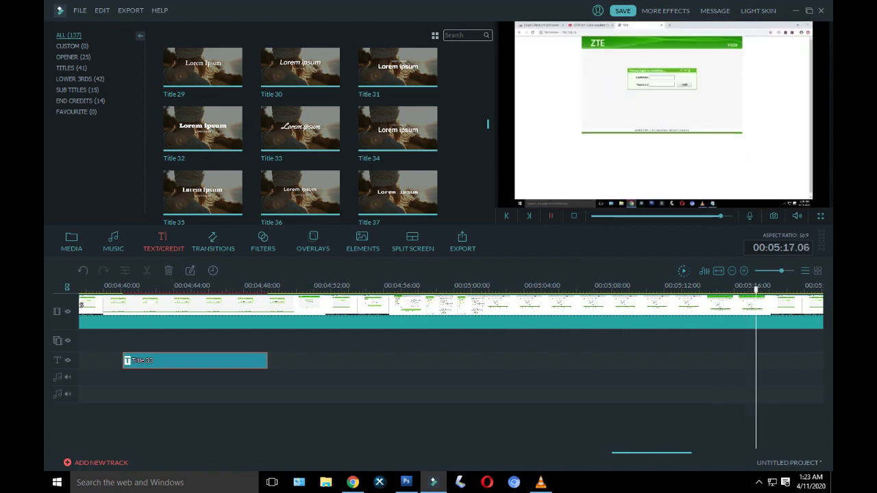
Step: Stop playback and paste a copy of the title onto the title track at 00:05:17
{"action": "key", "text": "space"}
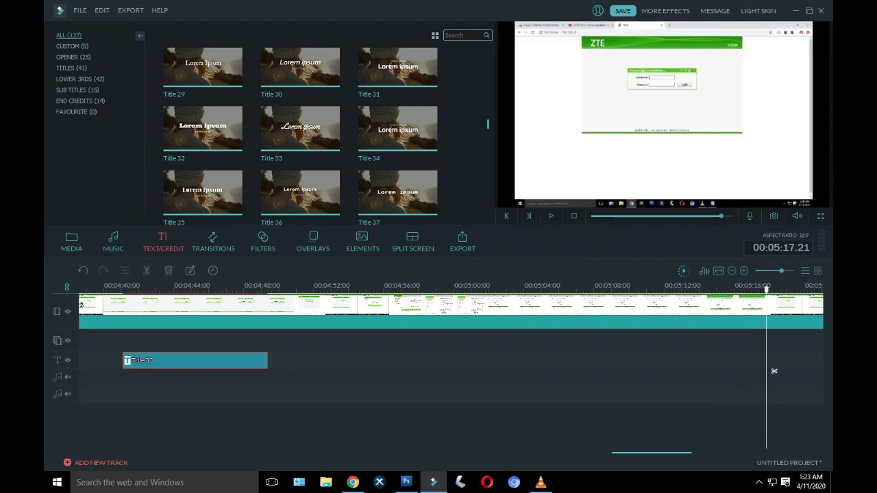
{"action": "right_click", "coordinate": [774, 371]}
{"action": "left_click", "coordinate": [773, 417]}
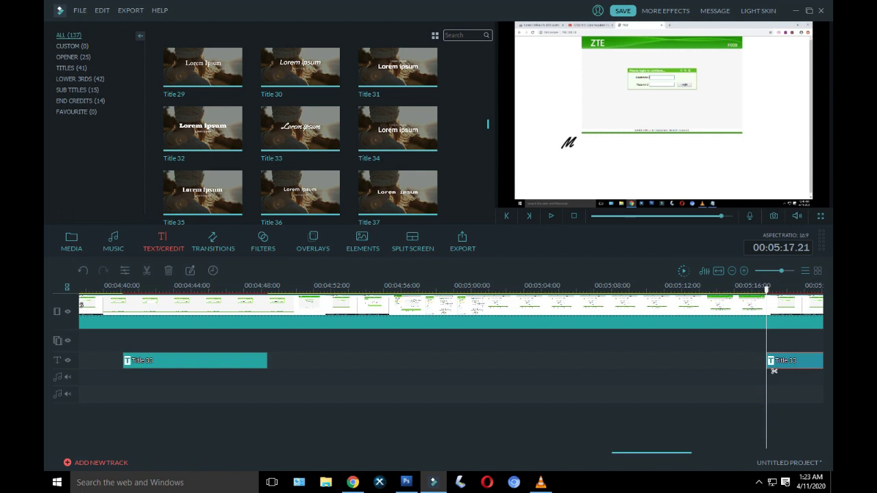
{"action": "double_click", "coordinate": [774, 370]}
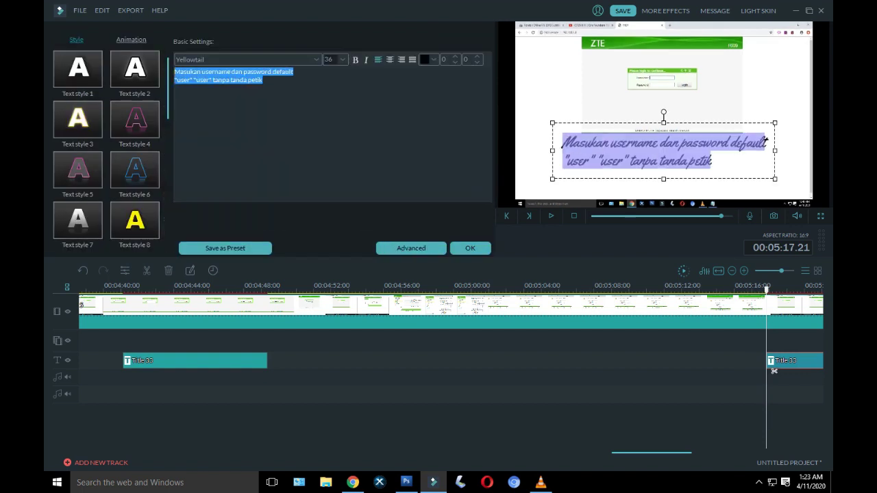
Step: Retype the caption as 'Perangkat yang sebelumnya kita blokir sudah bisa' / 'kembali mengakses Wi-Fi' on two lines
{"action": "type", "text": "P"}
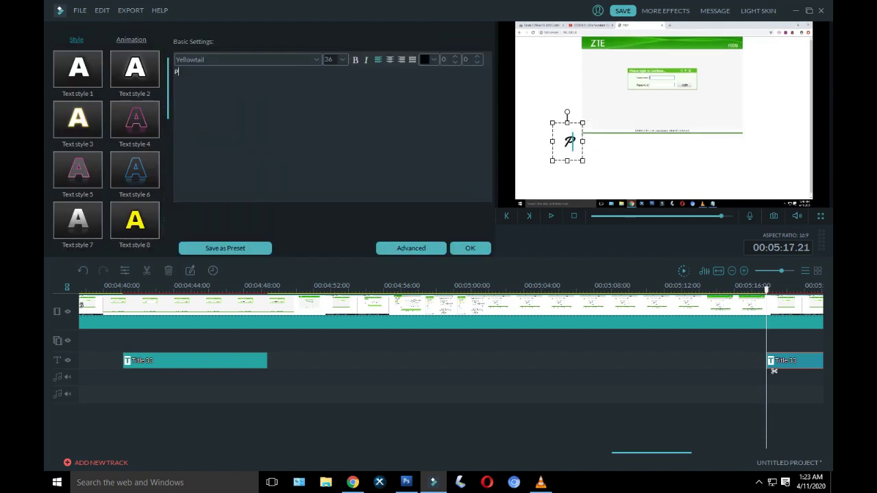
{"action": "type", "text": "erangkat"}
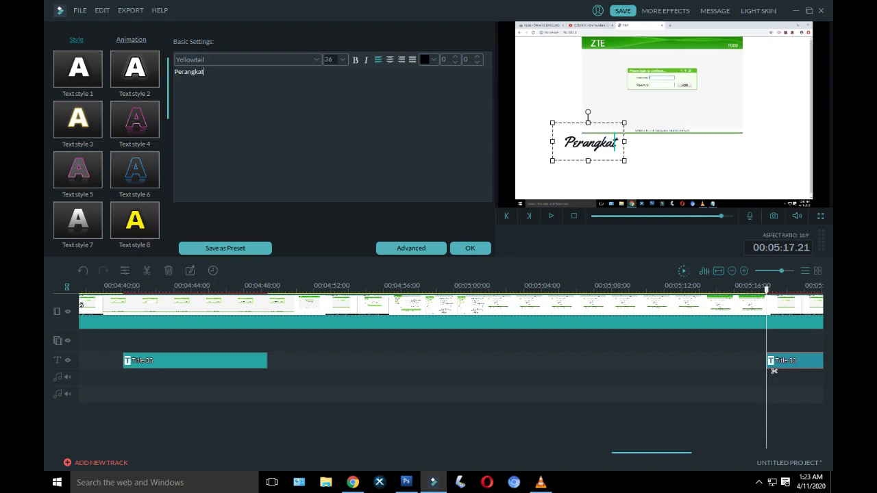
{"action": "type", "text": " yang semu"}
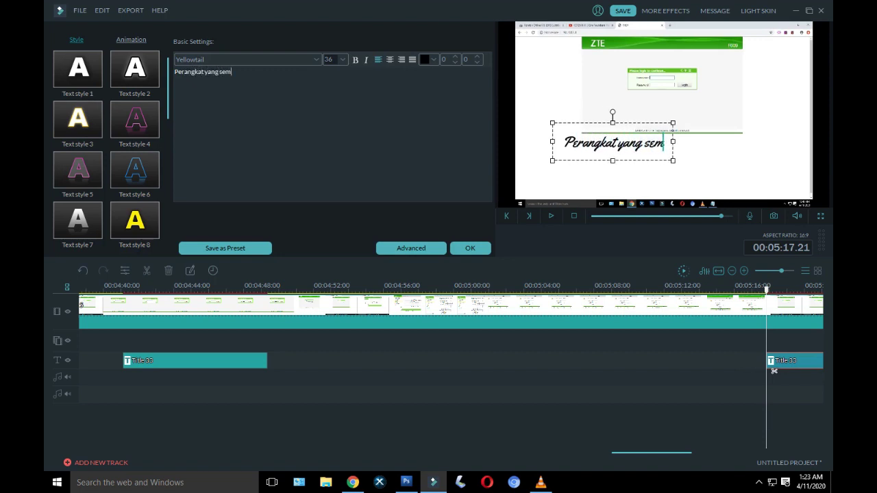
{"action": "key", "text": "BackSpace"}
{"action": "key", "text": "BackSpace"}
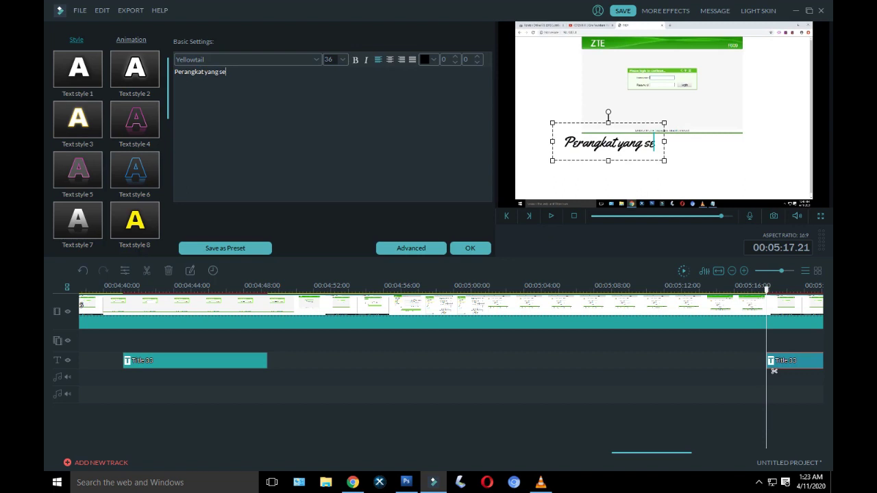
{"action": "type", "text": "belum"}
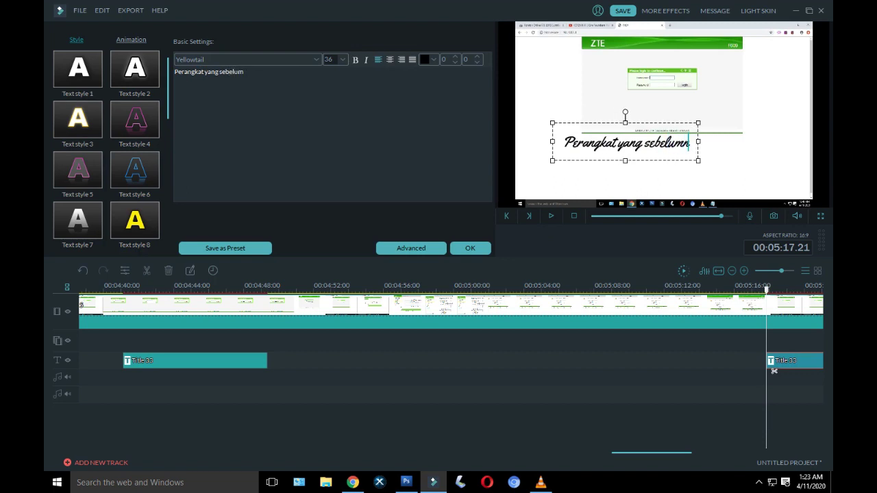
{"action": "type", "text": "nya kit"}
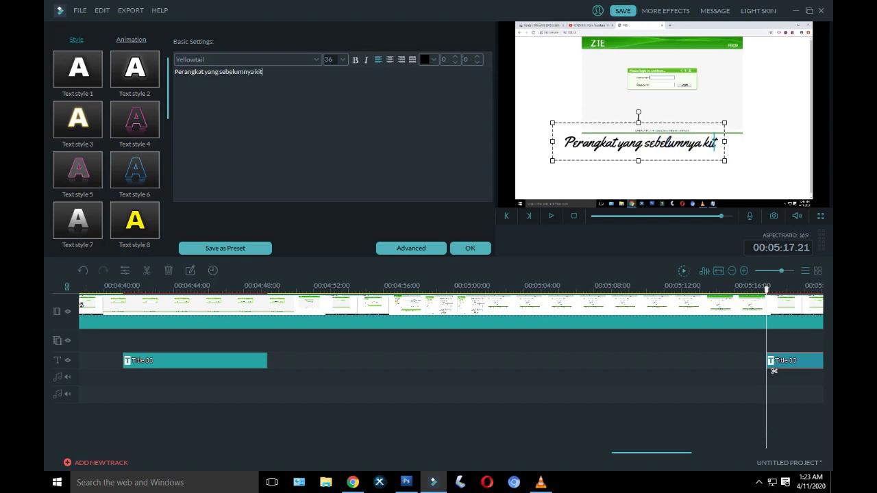
{"action": "type", "text": "a blokir "}
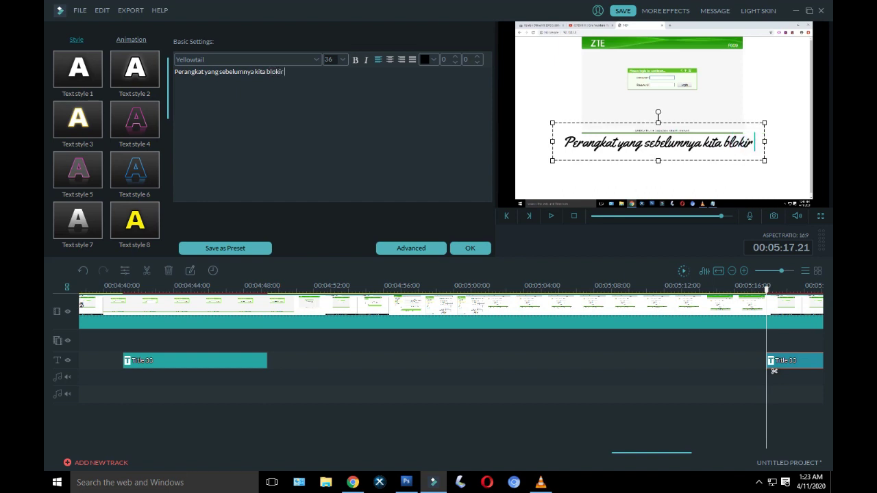
{"action": "type", "text": "sudah b"}
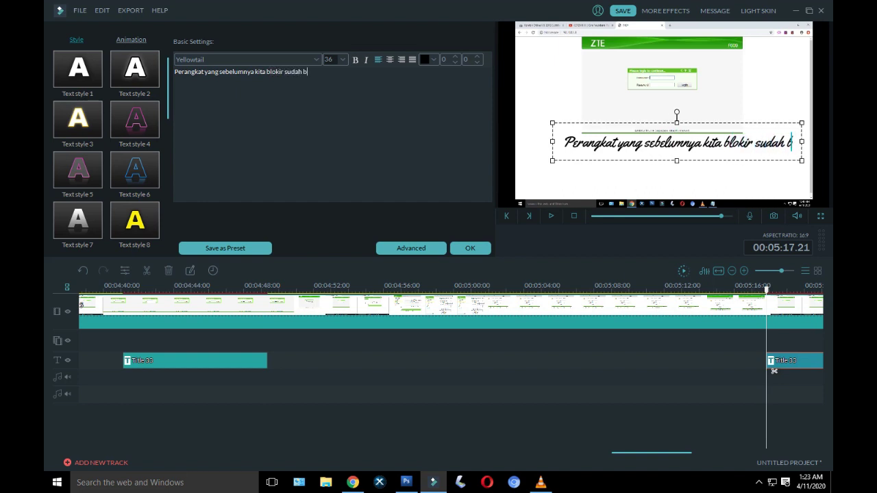
{"action": "type", "text": "is"}
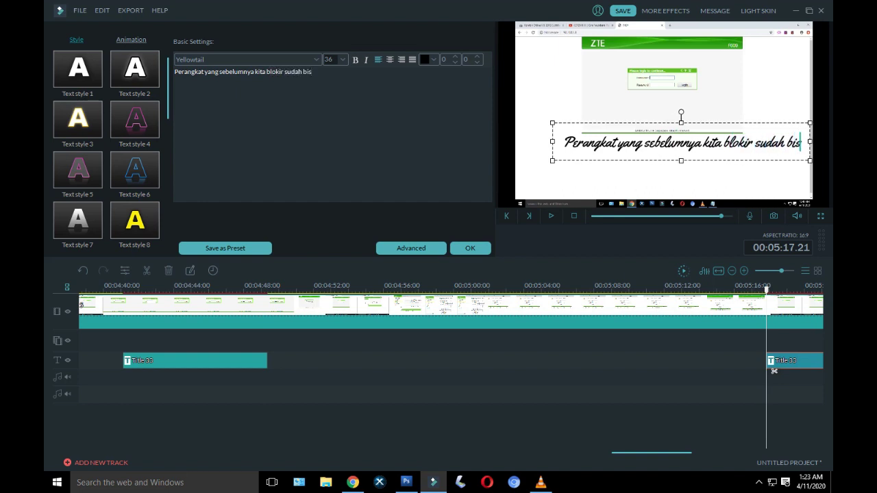
{"action": "type", "text": "a"}
{"action": "key", "text": "Return"}
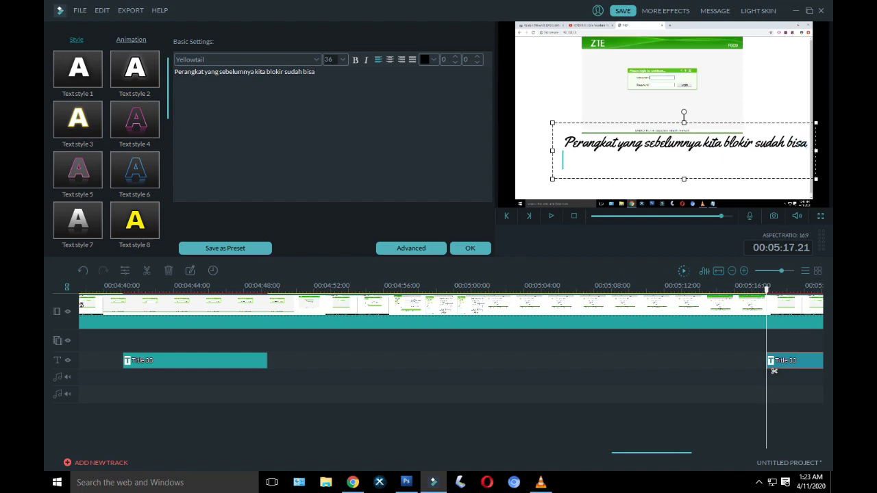
{"action": "type", "text": "kembali mengakse"}
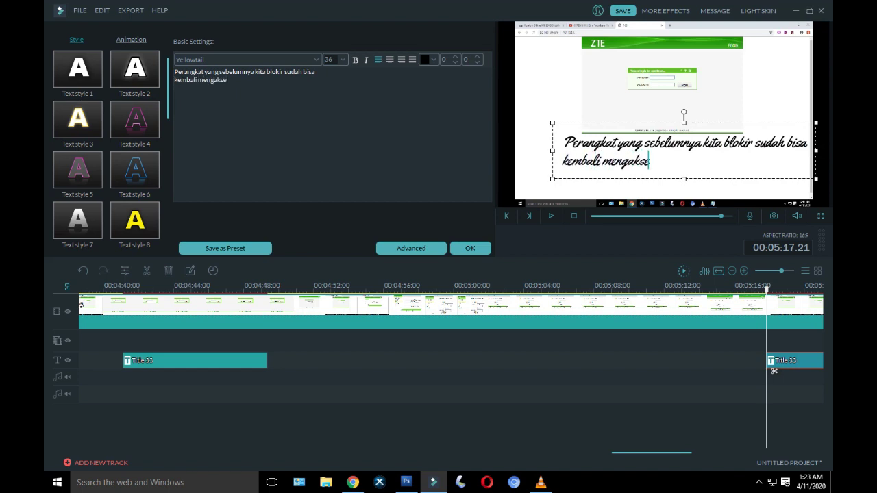
{"action": "type", "text": "s Wi-Fi"}
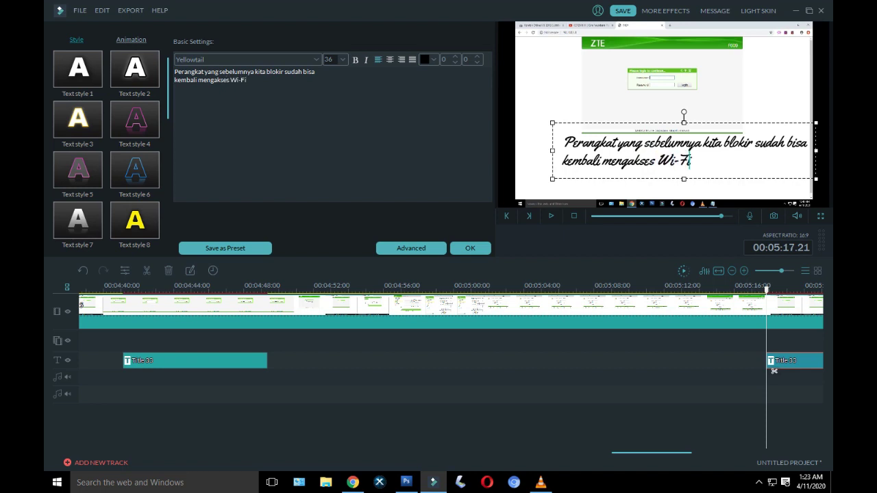
{"action": "type", "text": "kembali"}
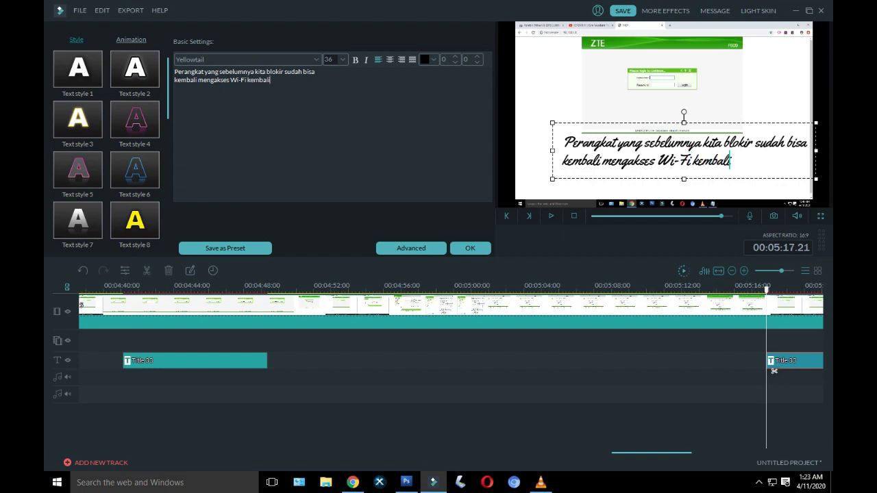
{"action": "key", "text": "BackSpace"}
{"action": "key", "text": "BackSpace"}
{"action": "key", "text": "BackSpace"}
{"action": "key", "text": "BackSpace"}
{"action": "key", "text": "BackSpace"}
{"action": "key", "text": "BackSpace"}
{"action": "key", "text": "BackSpace"}
{"action": "key", "text": "BackSpace"}
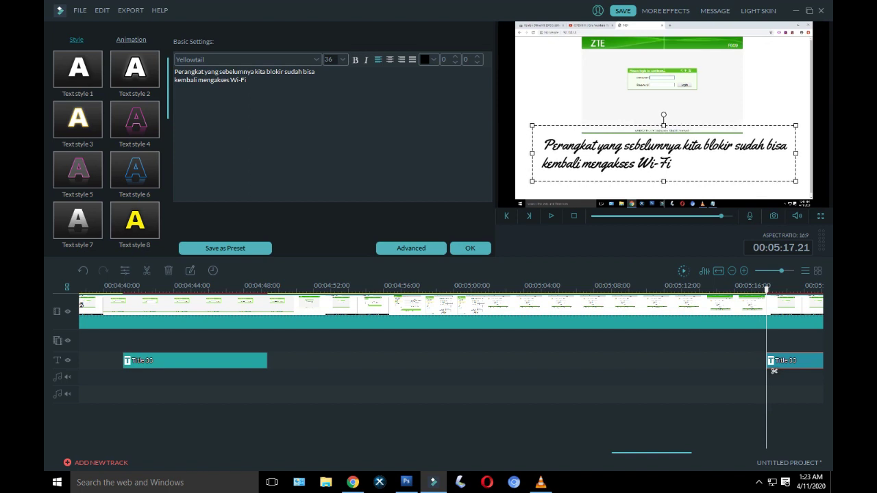
{"action": "left_click", "coordinate": [470, 248]}
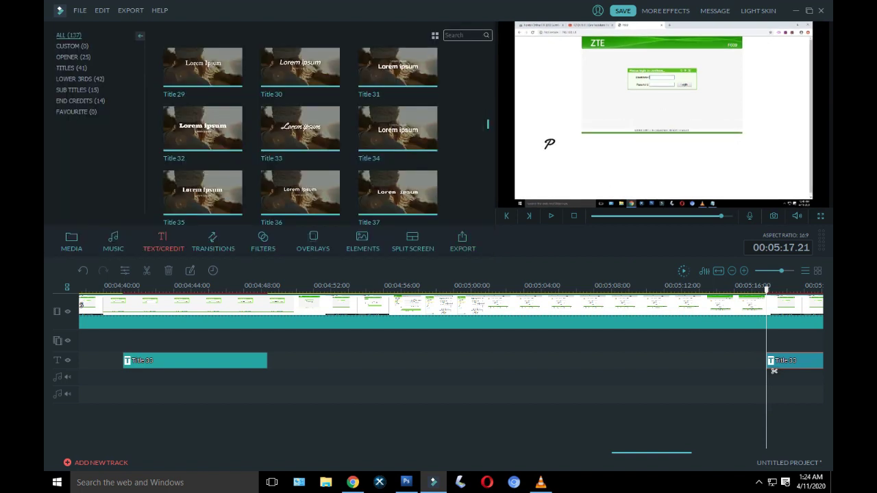
Step: Preview the new caption, then replay the project from the start through the A02'SOLUTION intro
{"action": "key", "text": "space"}
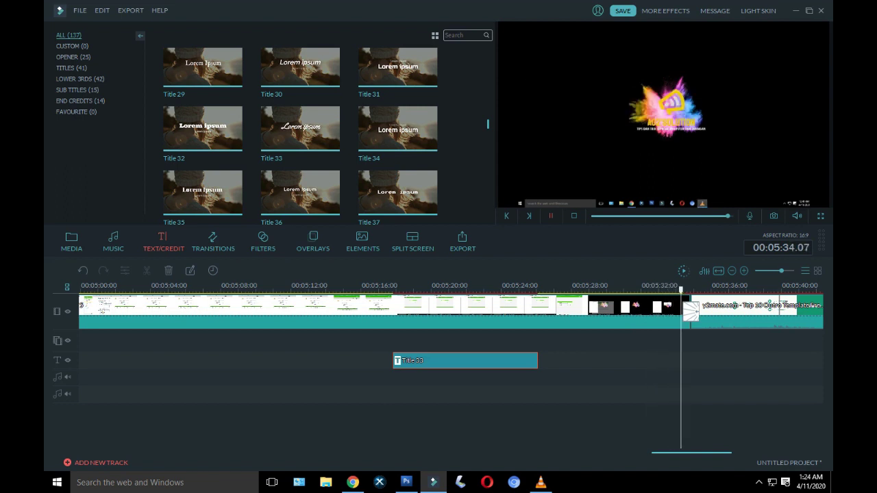
{"action": "key", "text": "space"}
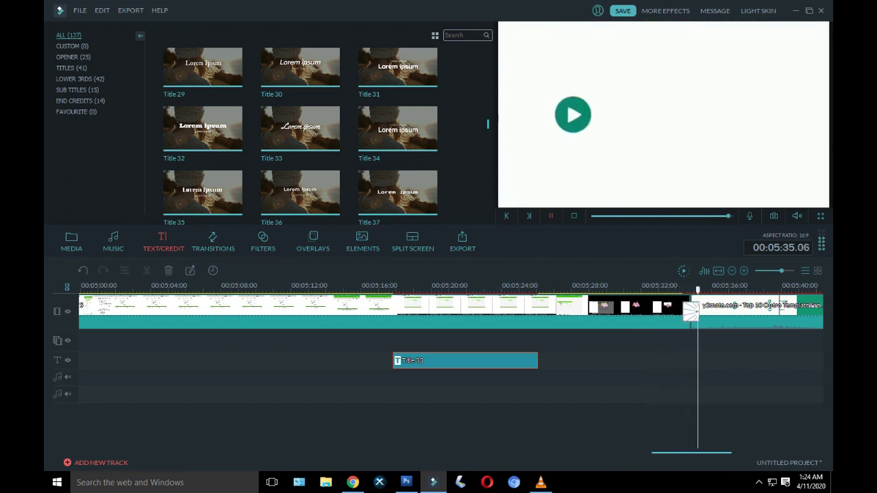
{"action": "scroll", "coordinate": [708, 370], "scroll_direction": "up", "scroll_amount": 20}
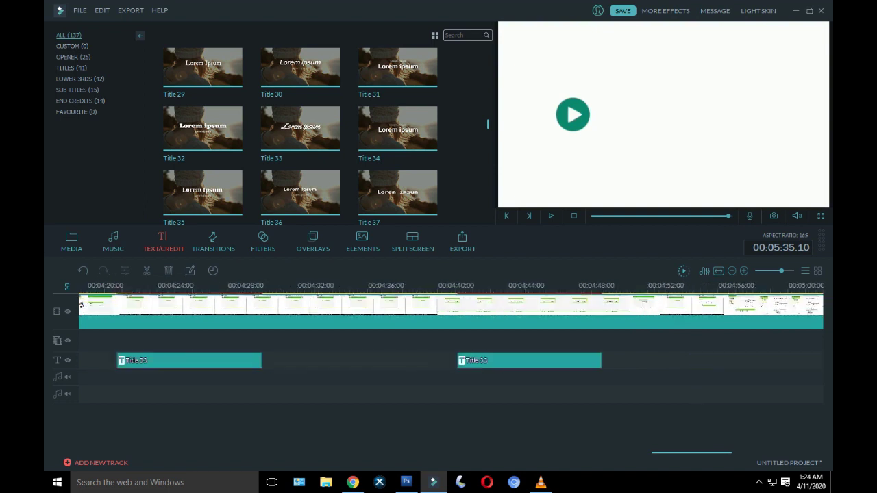
{"action": "scroll", "coordinate": [451, 311], "scroll_direction": "up", "scroll_amount": 2}
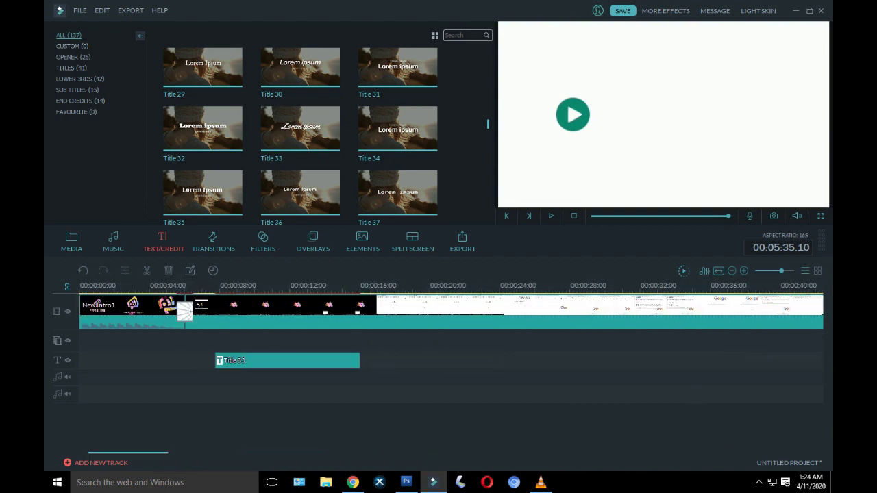
{"action": "left_click", "coordinate": [83, 370]}
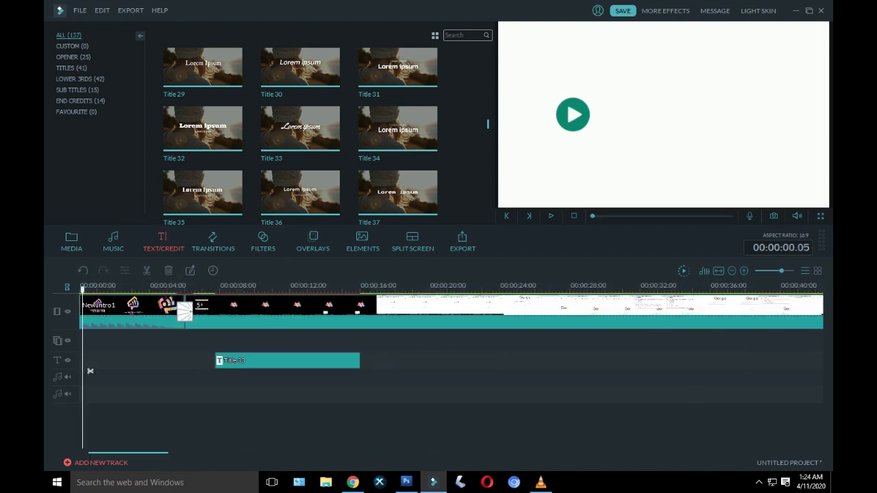
{"action": "left_click", "coordinate": [551, 216]}
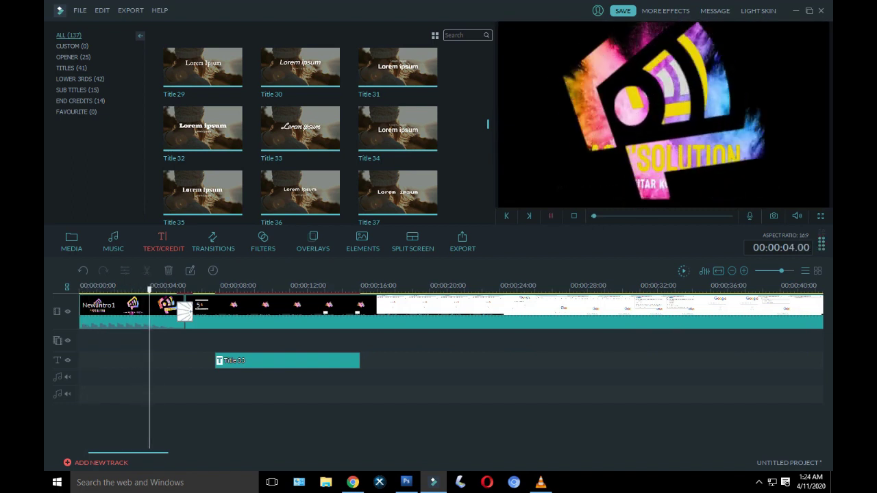
{"action": "key", "text": "space"}
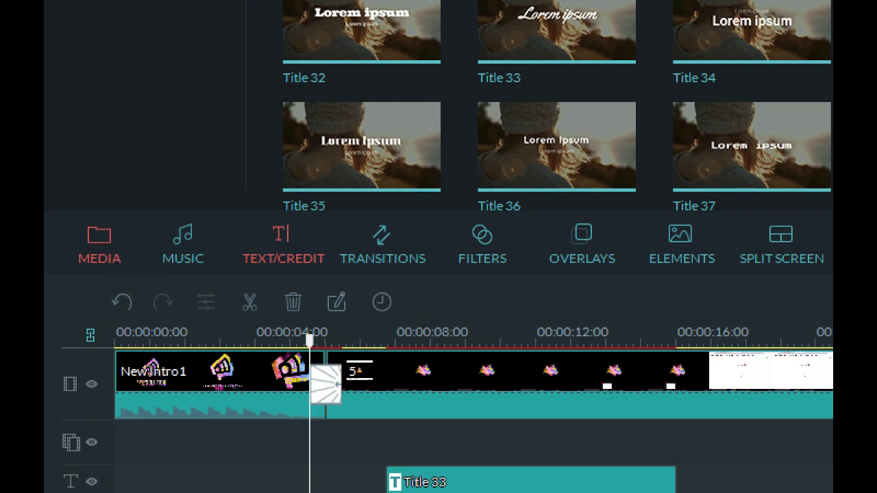
{"action": "left_click", "coordinate": [72, 241]}
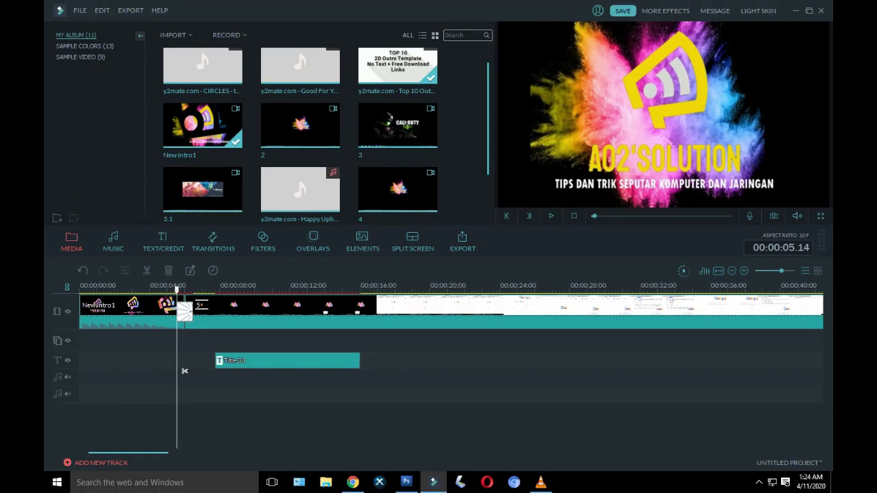
{"action": "scroll", "coordinate": [301, 135], "scroll_direction": "down", "scroll_amount": 2}
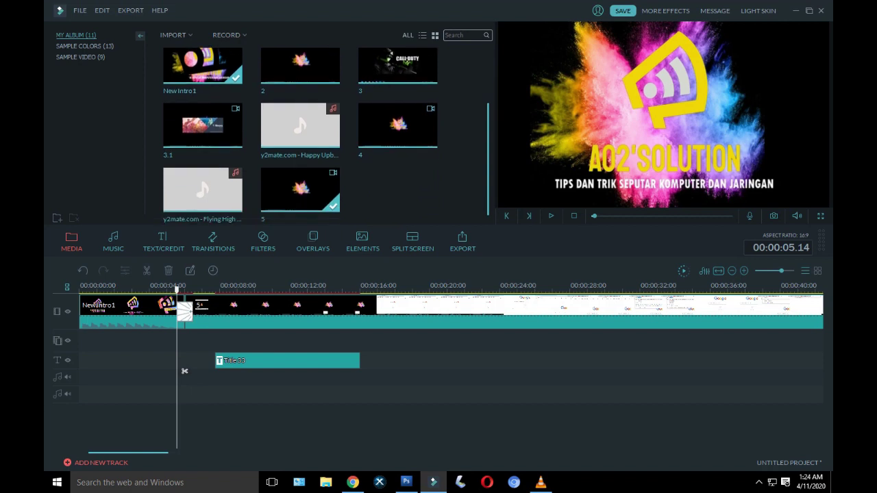
{"action": "scroll", "coordinate": [300, 135], "scroll_direction": "up", "scroll_amount": 2}
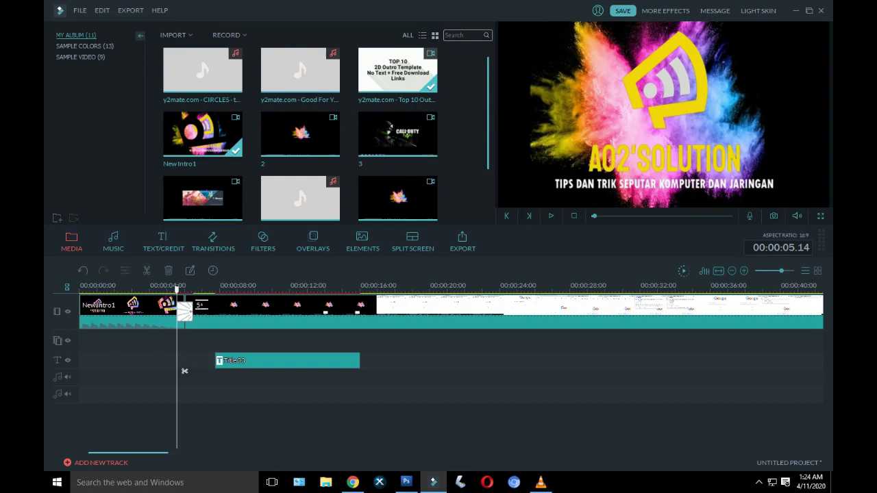
{"action": "mouse_move", "coordinate": [299, 71]}
{"action": "left_click", "coordinate": [300, 70]}
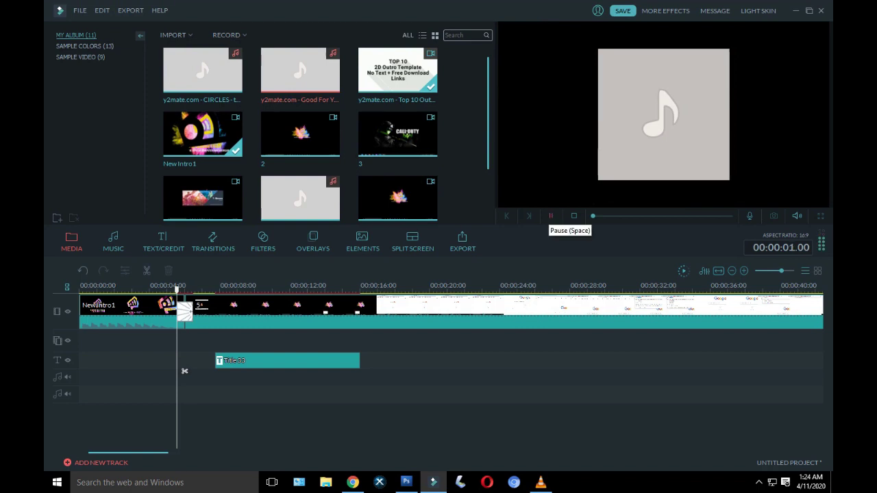
{"action": "left_click", "coordinate": [550, 216]}
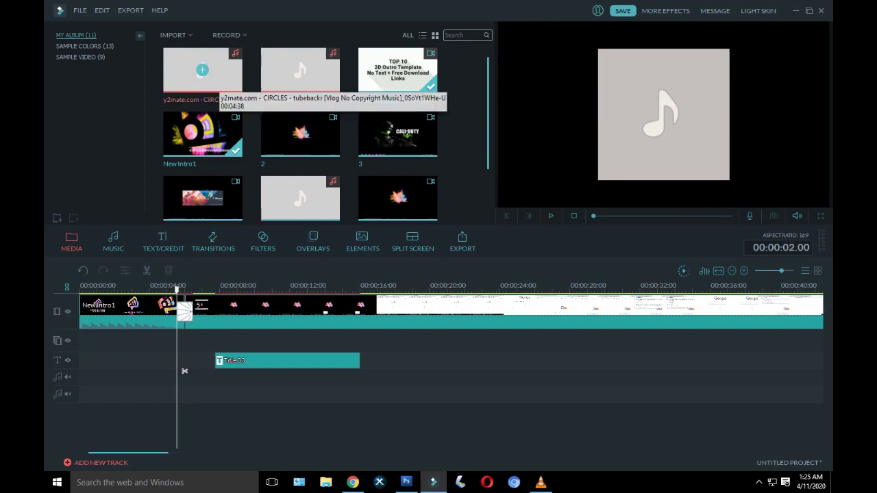
{"action": "left_click", "coordinate": [202, 70]}
{"action": "left_click", "coordinate": [550, 216]}
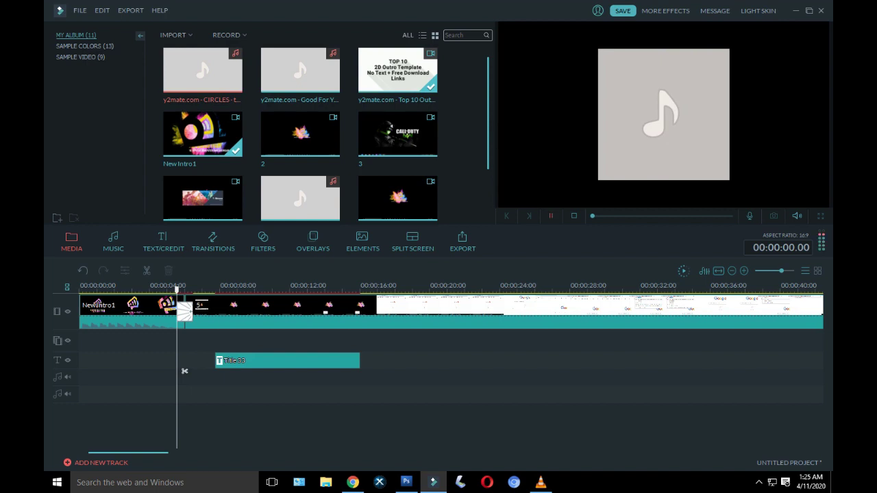
{"action": "left_click", "coordinate": [550, 216]}
{"action": "left_click", "coordinate": [550, 216]}
{"action": "scroll", "coordinate": [326, 136], "scroll_direction": "down", "scroll_amount": 2}
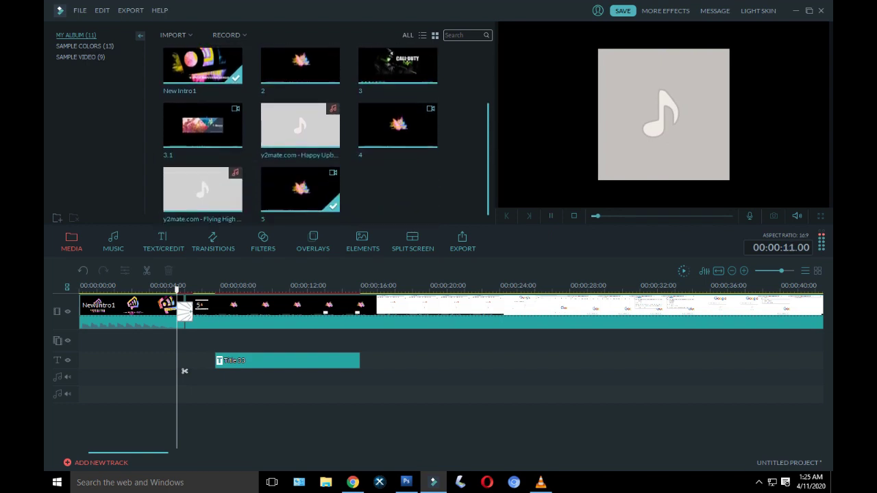
Step: Add the Flying High music to the audio track at about 5 seconds and listen to it
{"action": "mouse_move", "coordinate": [299, 126]}
{"action": "mouse_move", "coordinate": [202, 190]}
{"action": "left_click_drag", "start_coordinate": [184, 371], "coordinate": [184, 371]}
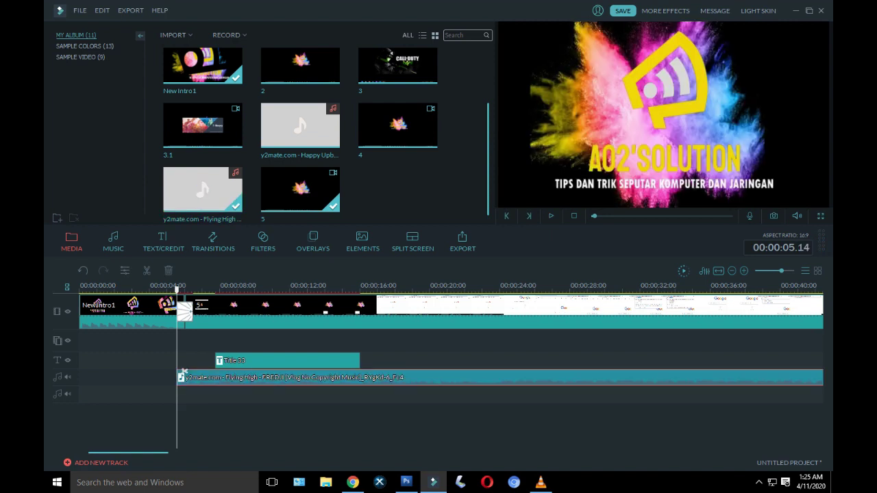
{"action": "left_click_drag", "start_coordinate": [177, 288], "coordinate": [163, 287]}
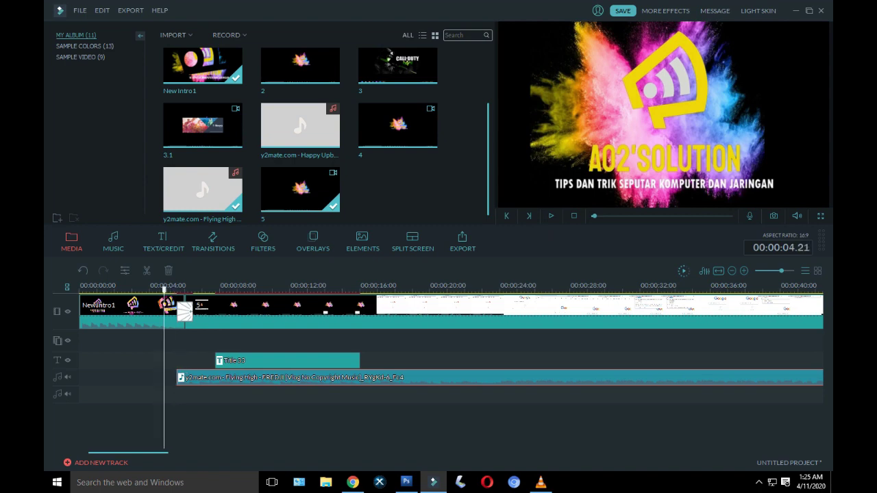
{"action": "left_click", "coordinate": [551, 216]}
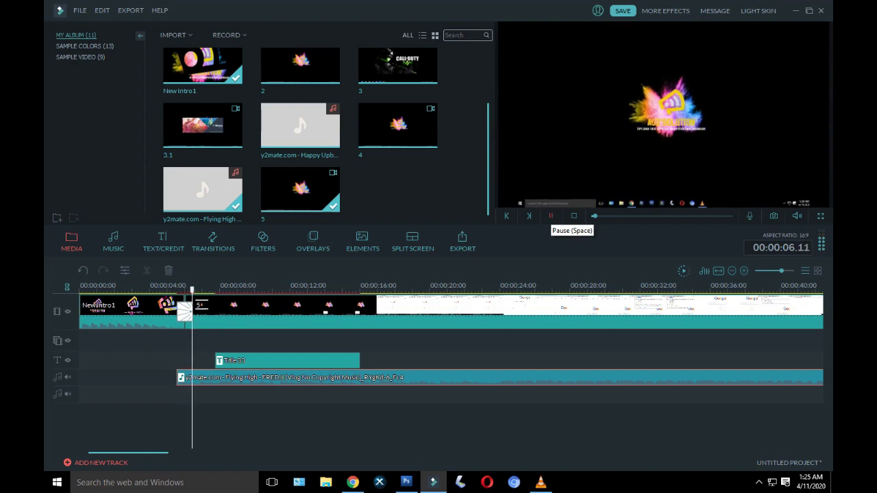
{"action": "left_click", "coordinate": [550, 216]}
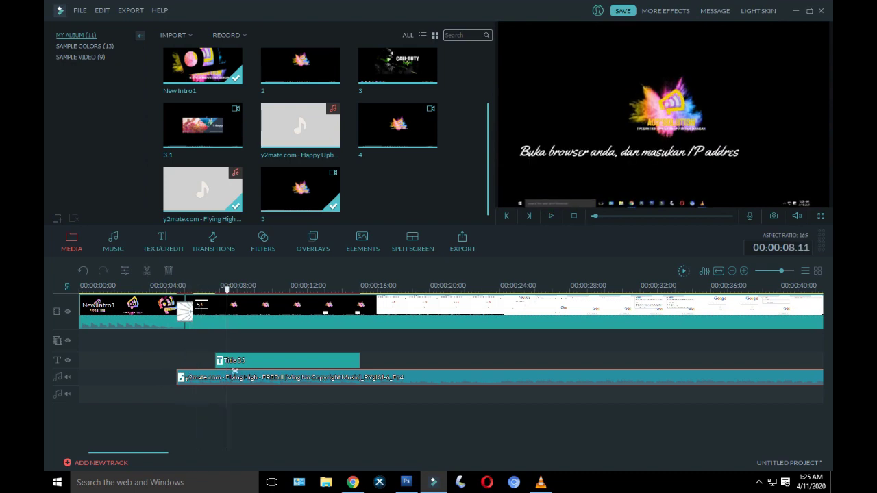
Step: Copy the music clip, paste a copy near its end, and play from 4:40
{"action": "scroll", "coordinate": [234, 370], "scroll_direction": "right", "scroll_amount": 20}
{"action": "scroll", "coordinate": [450, 334], "scroll_direction": "right", "scroll_amount": 5}
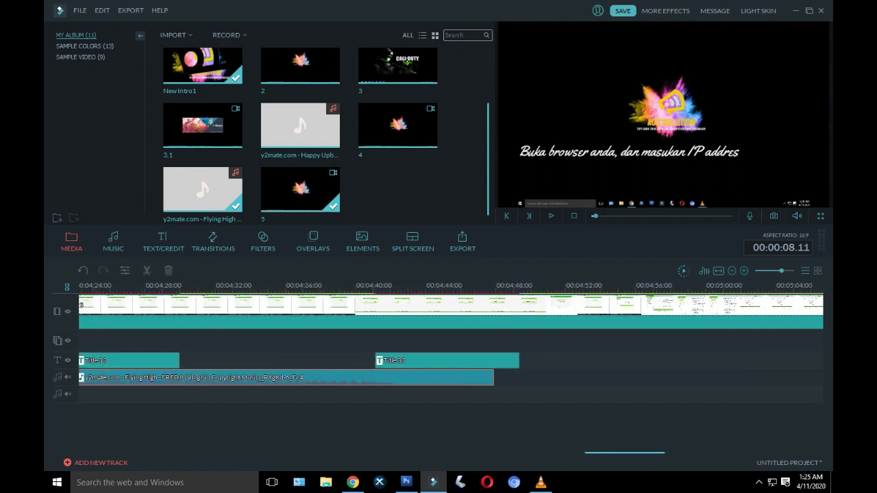
{"action": "left_click", "coordinate": [488, 285]}
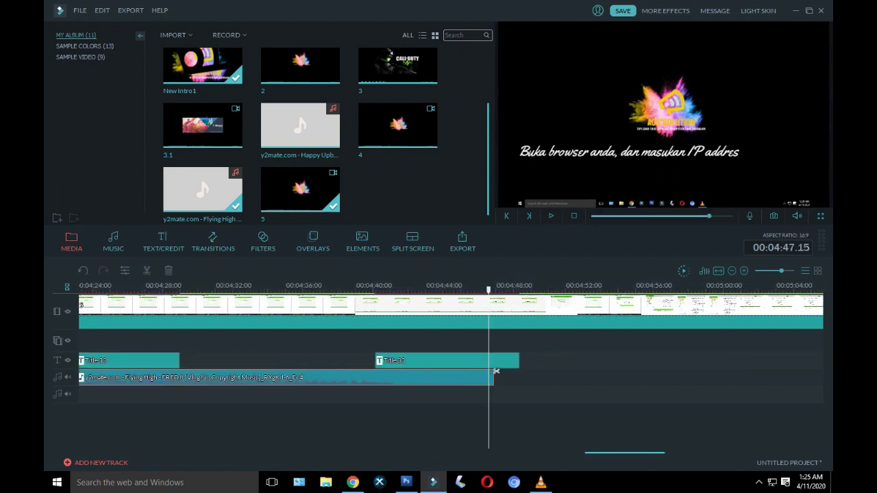
{"action": "right_click", "coordinate": [466, 268]}
{"action": "left_click", "coordinate": [491, 312]}
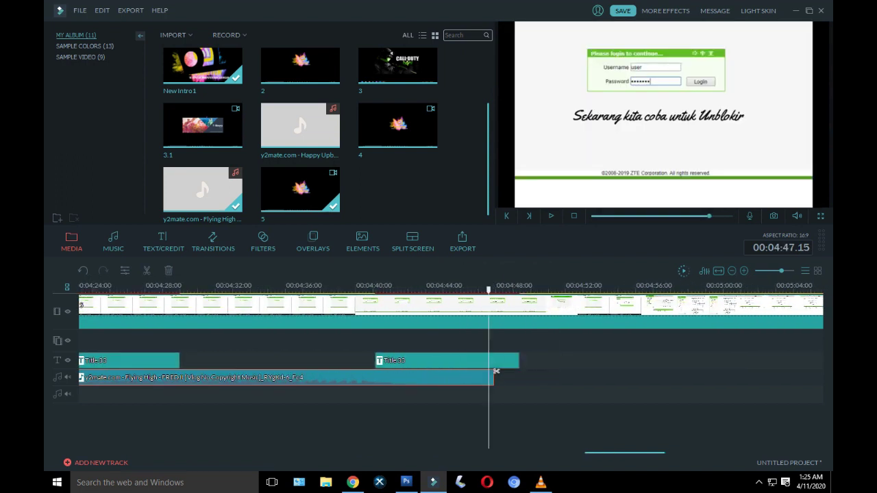
{"action": "right_click", "coordinate": [495, 370]}
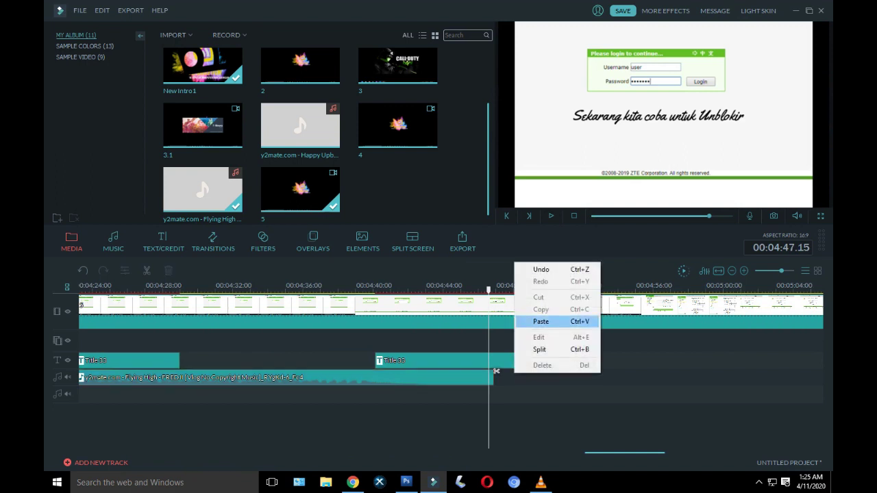
{"action": "key", "text": "Return"}
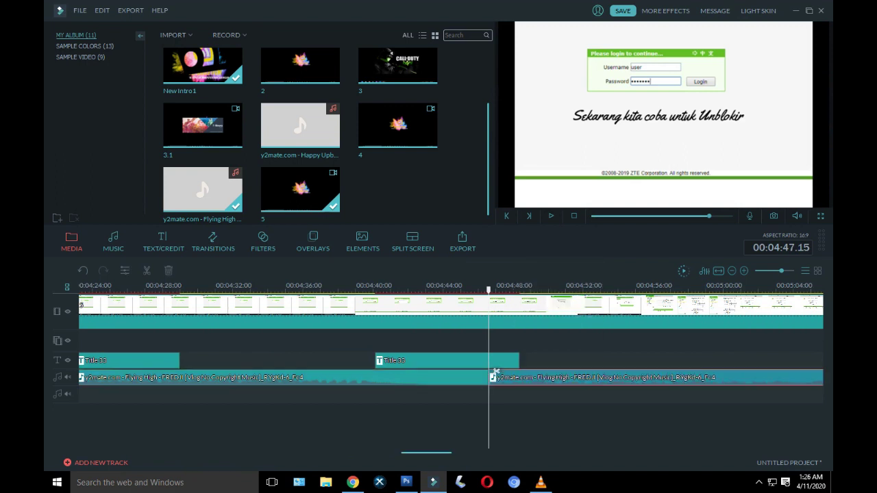
{"action": "left_click_drag", "start_coordinate": [496, 371], "coordinate": [363, 371]}
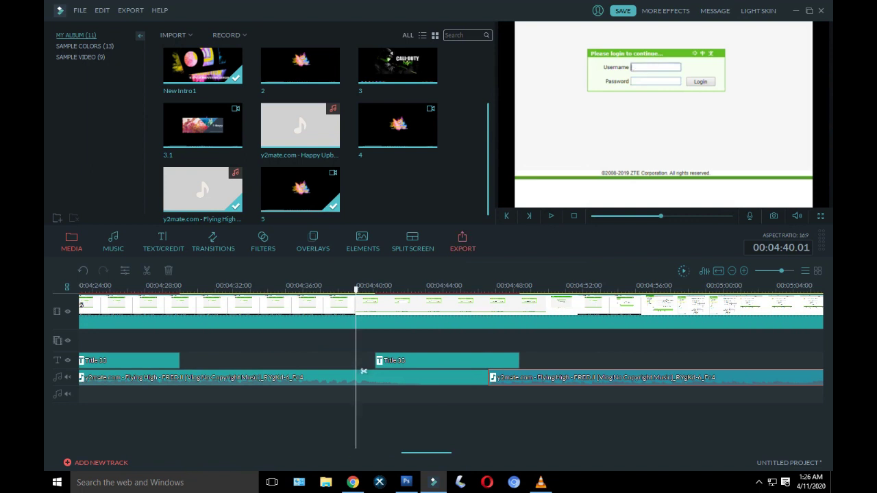
{"action": "left_click", "coordinate": [551, 216]}
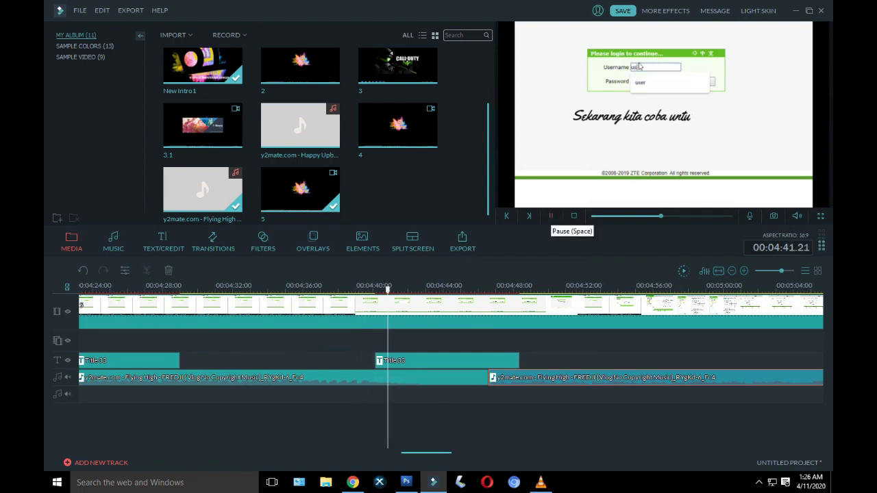
Step: Replace the pasted copy with a fresh paste starting at 4:42 and review the join
{"action": "key", "text": "Delete"}
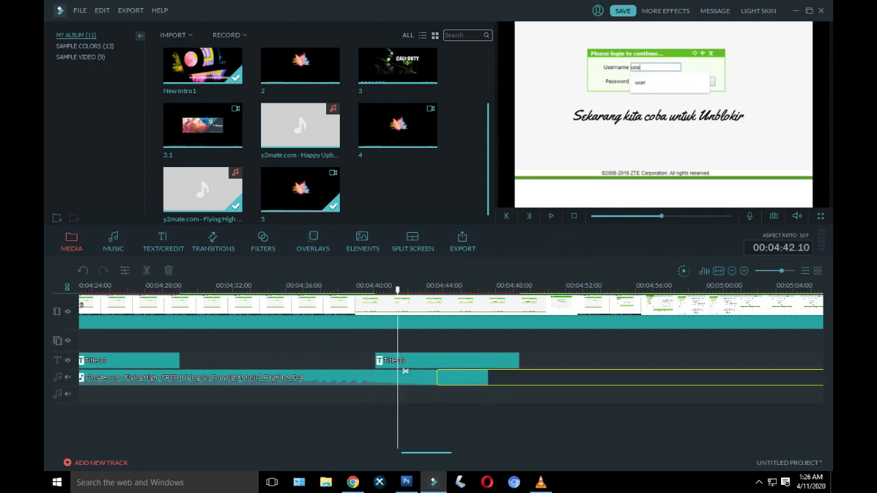
{"action": "key", "text": "ctrl+v"}
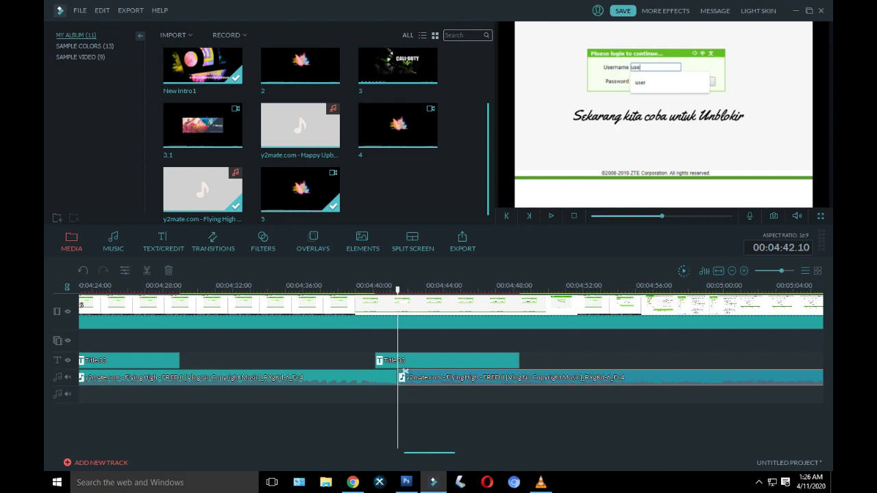
{"action": "left_click", "coordinate": [368, 287]}
{"action": "key", "text": "space"}
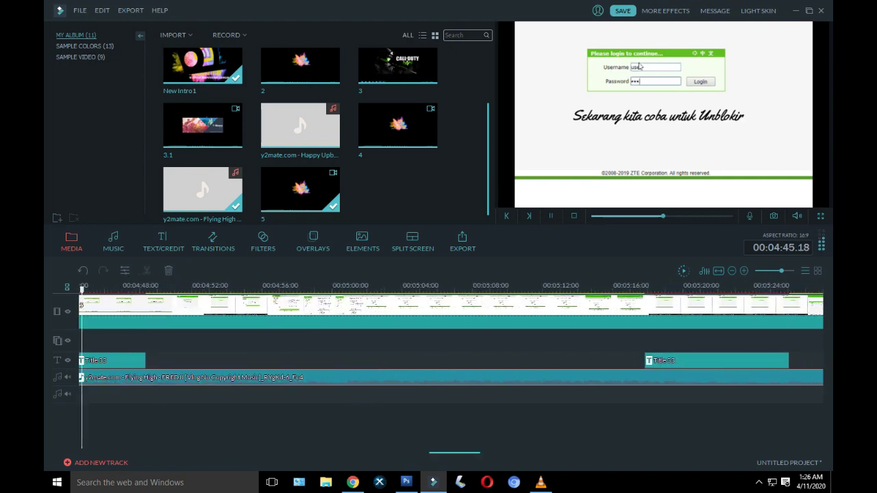
{"action": "key", "text": "Home"}
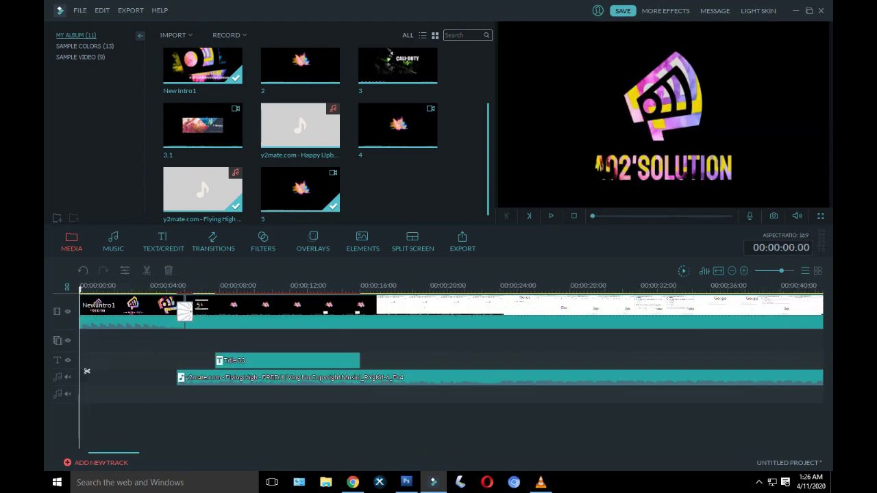
{"action": "scroll", "coordinate": [87, 371], "scroll_direction": "right", "scroll_amount": 15}
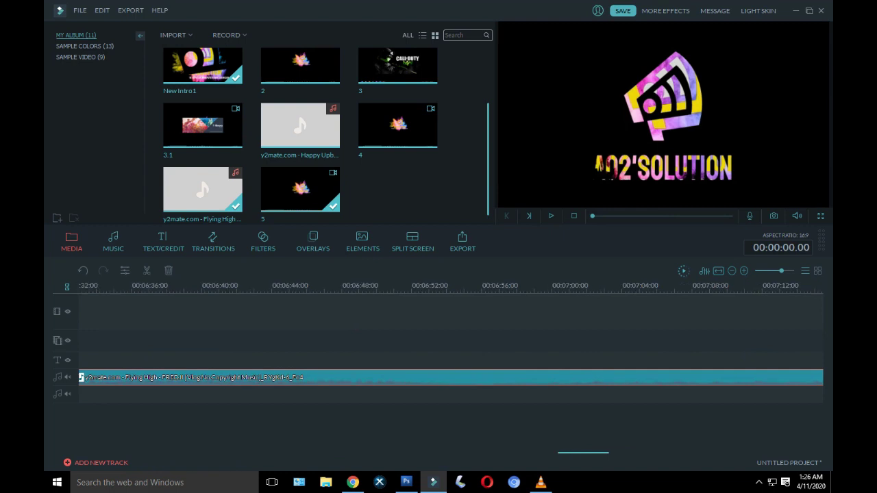
Step: Split the Flying High music at 5:34.17 where the outro starts and delete the tail after it
{"action": "scroll", "coordinate": [451, 336], "scroll_direction": "left", "scroll_amount": 6}
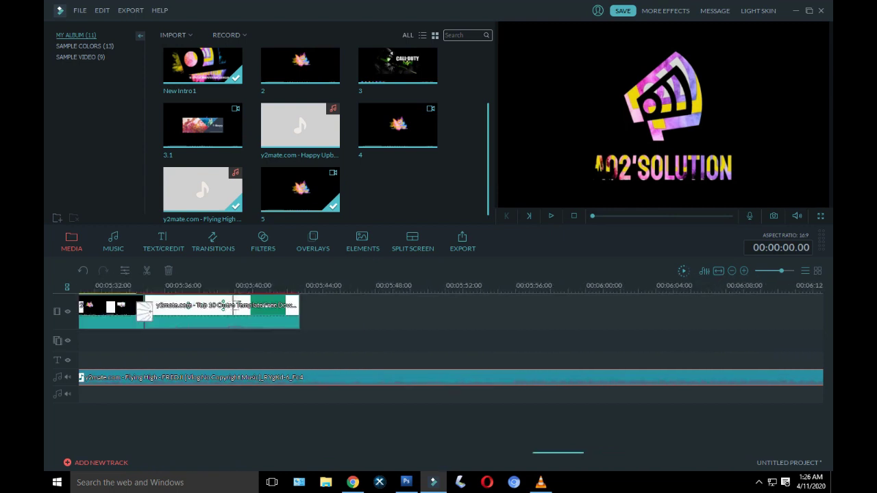
{"action": "scroll", "coordinate": [450, 312], "scroll_direction": "right", "scroll_amount": 5}
{"action": "scroll", "coordinate": [451, 311], "scroll_direction": "left", "scroll_amount": 3}
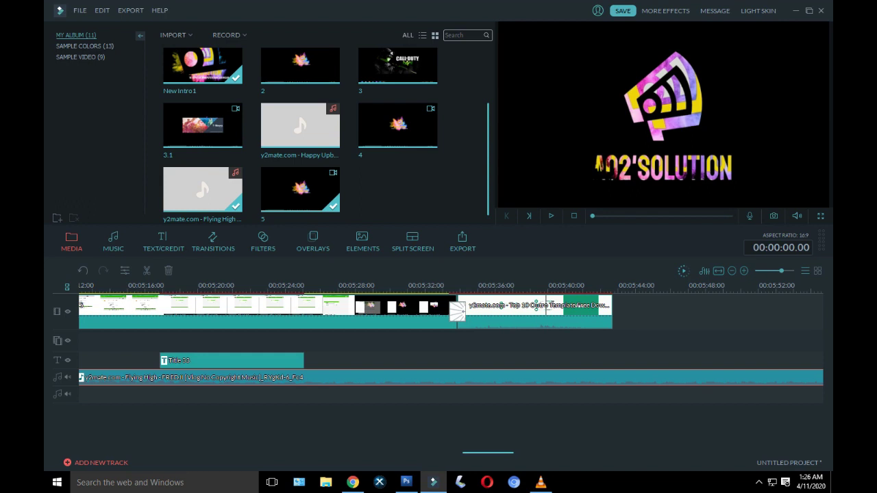
{"action": "left_click", "coordinate": [452, 371]}
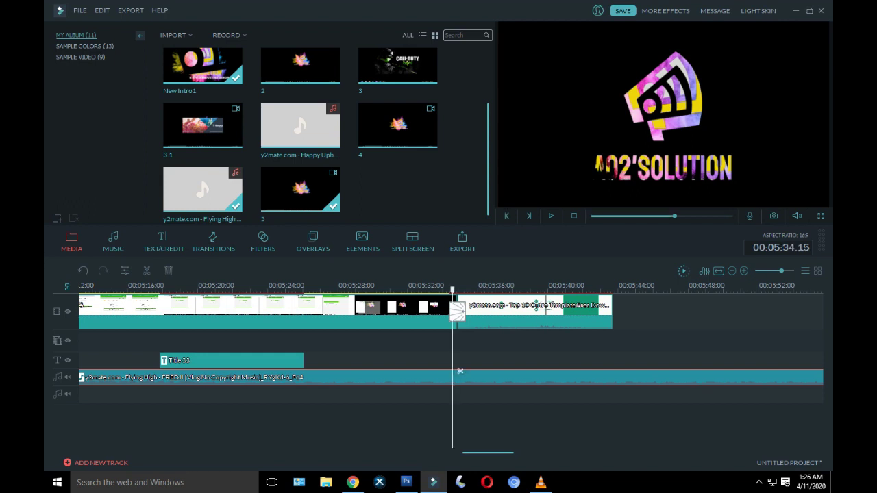
{"action": "left_click", "coordinate": [457, 371]}
{"action": "key", "text": "Right"}
{"action": "key", "text": "Right"}
{"action": "key", "text": "Right"}
{"action": "key", "text": "Right"}
{"action": "key", "text": "Right"}
{"action": "key", "text": "Right"}
{"action": "key", "text": "Right"}
{"action": "key", "text": "Right"}
{"action": "key", "text": "Right"}
{"action": "key", "text": "Right"}
{"action": "key", "text": "Right"}
{"action": "key", "text": "Right"}
{"action": "key", "text": "Right"}
{"action": "key", "text": "Right"}
{"action": "key", "text": "Right"}
{"action": "key", "text": "Right"}
{"action": "key", "text": "Right"}
{"action": "key", "text": "Right"}
{"action": "key", "text": "Right"}
{"action": "key", "text": "Right"}
{"action": "key", "text": "Right"}
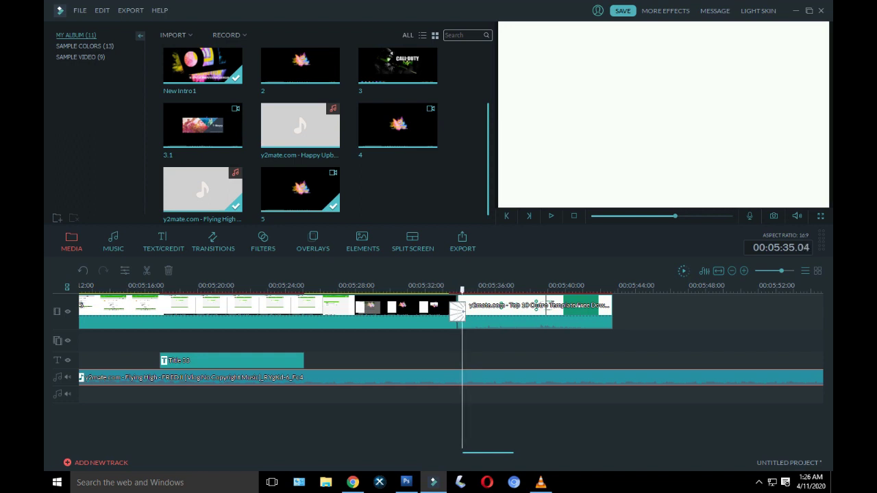
{"action": "key", "text": "Up"}
{"action": "key", "text": "Left"}
{"action": "key", "text": "Left"}
{"action": "key", "text": "Left"}
{"action": "key", "text": "Left"}
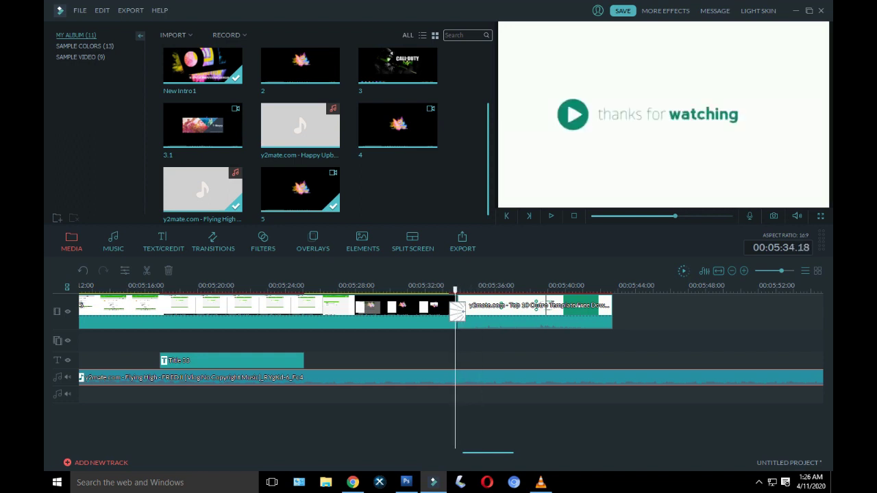
{"action": "key", "text": "Left"}
{"action": "key", "text": "Left"}
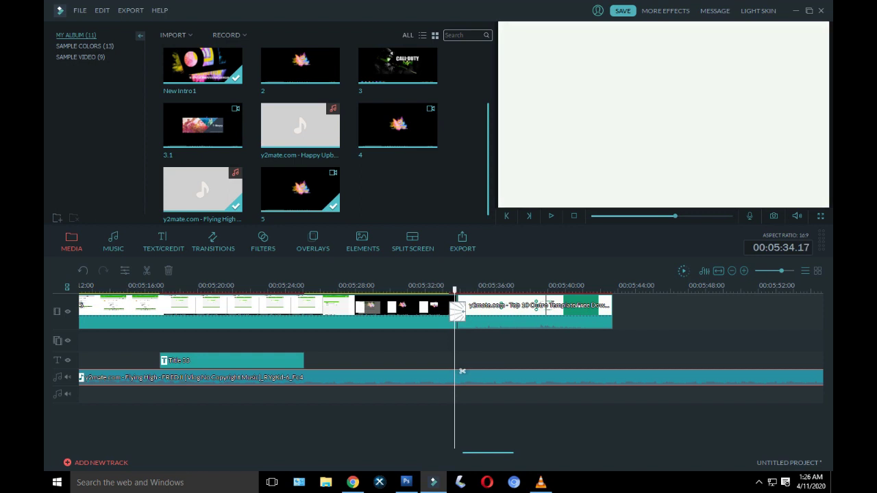
{"action": "left_click", "coordinate": [463, 372]}
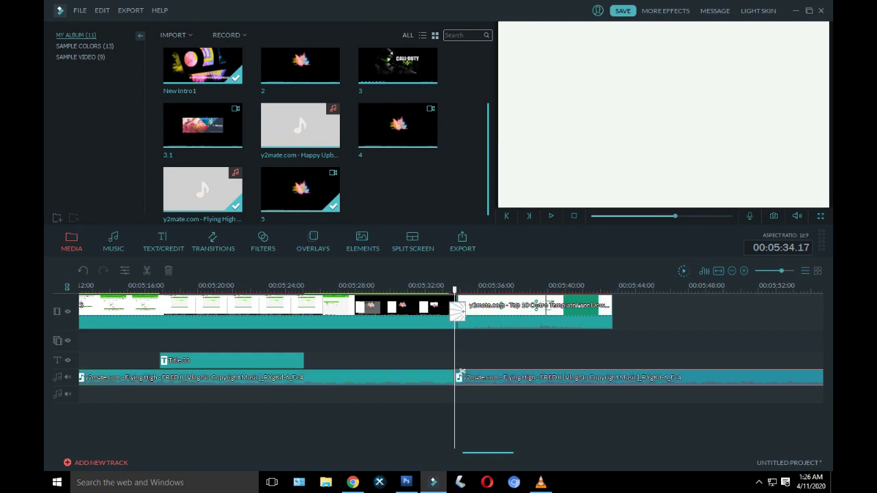
{"action": "key", "text": "Delete"}
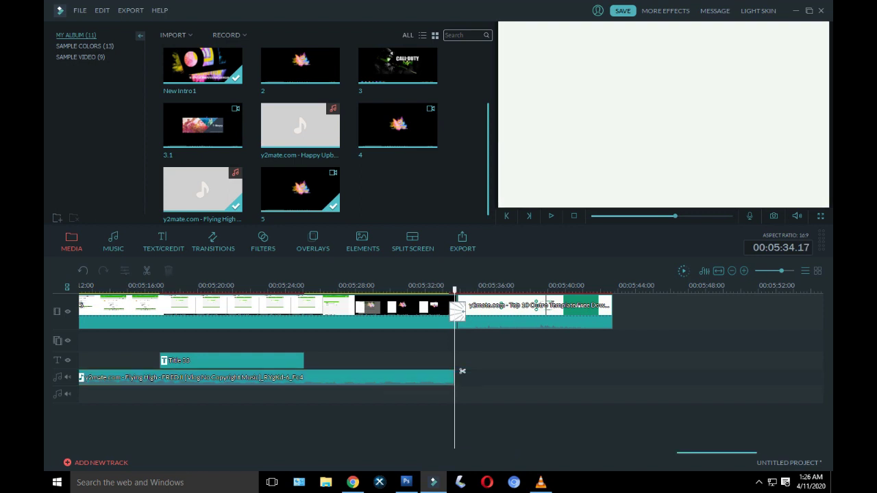
{"action": "double_click", "coordinate": [444, 371]}
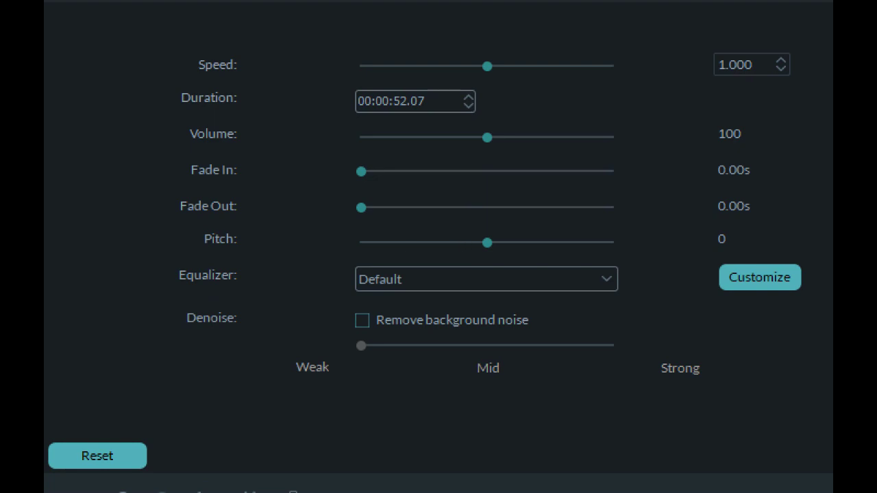
Step: Add a fade-out to the music and listen to the ending
{"action": "left_click_drag", "start_coordinate": [472, 207], "coordinate": [438, 209]}
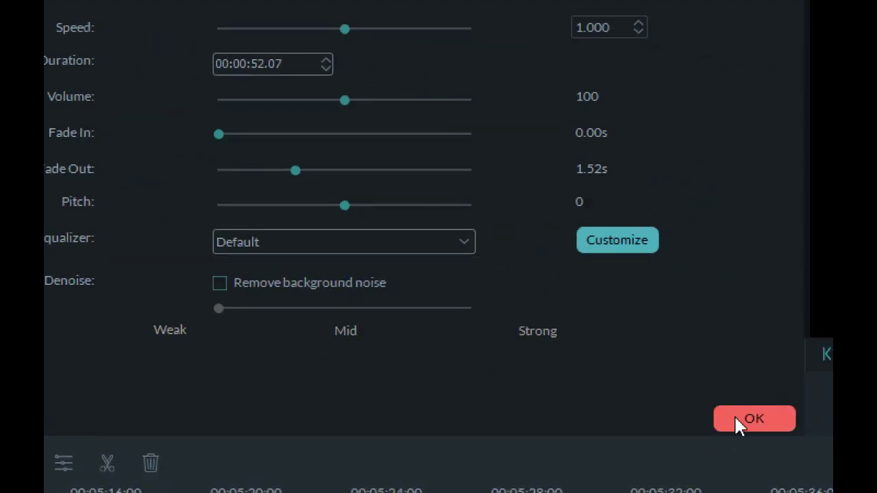
{"action": "left_click", "coordinate": [736, 418]}
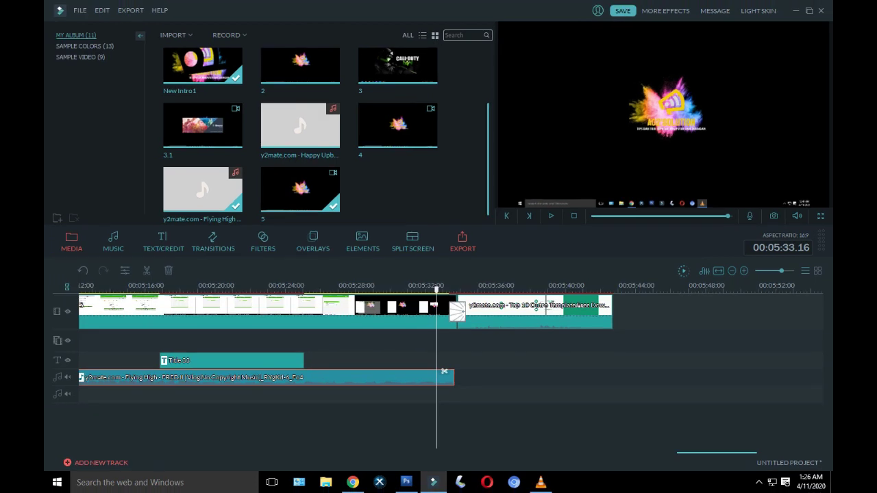
{"action": "key", "text": "Left"}
{"action": "key", "text": "Left"}
{"action": "key", "text": "Left"}
{"action": "key", "text": "Left"}
{"action": "key", "text": "Left"}
{"action": "key", "text": "Left"}
{"action": "key", "text": "Left"}
{"action": "key", "text": "Left"}
{"action": "key", "text": "Left"}
{"action": "key", "text": "Left"}
{"action": "key", "text": "Left"}
{"action": "key", "text": "Left"}
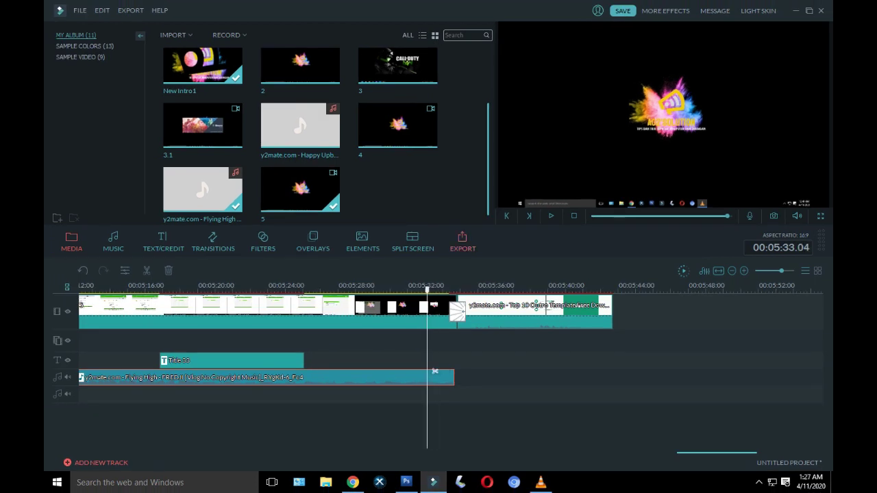
{"action": "left_click", "coordinate": [550, 216]}
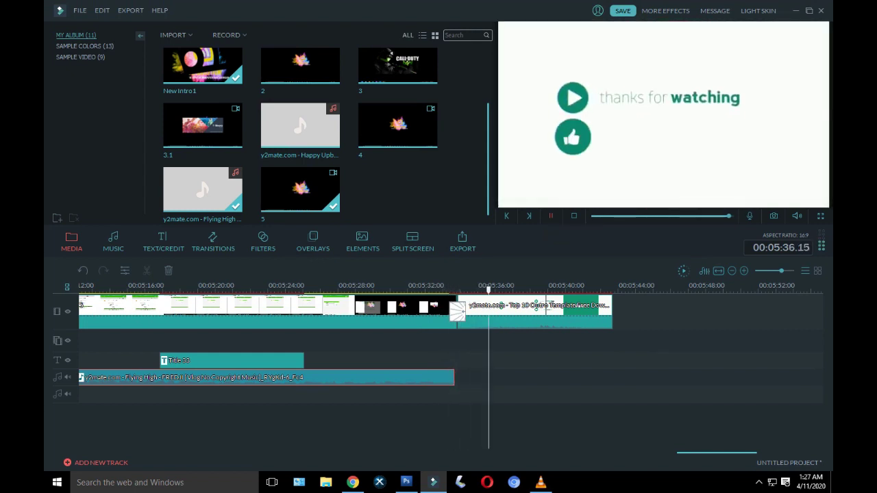
{"action": "key", "text": "space"}
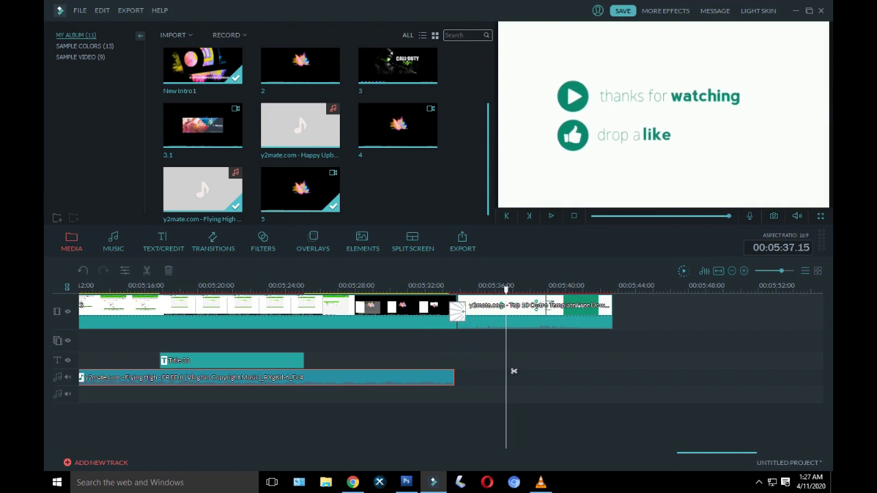
Step: Shorten the fade-out to 1.00s, then preview the outro from 05:32 and return to the start
{"action": "key", "text": "Return"}
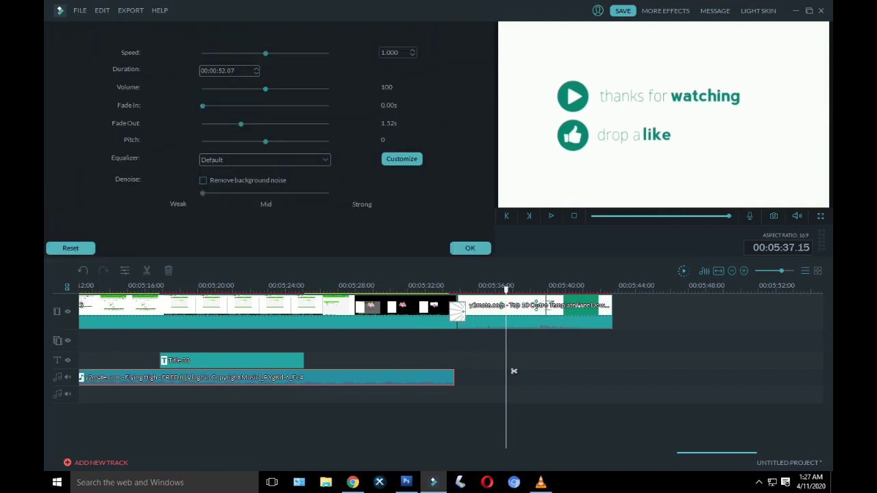
{"action": "key", "text": "Left"}
{"action": "key", "text": "Left"}
{"action": "key", "text": "Left"}
{"action": "key", "text": "Left"}
{"action": "key", "text": "Left"}
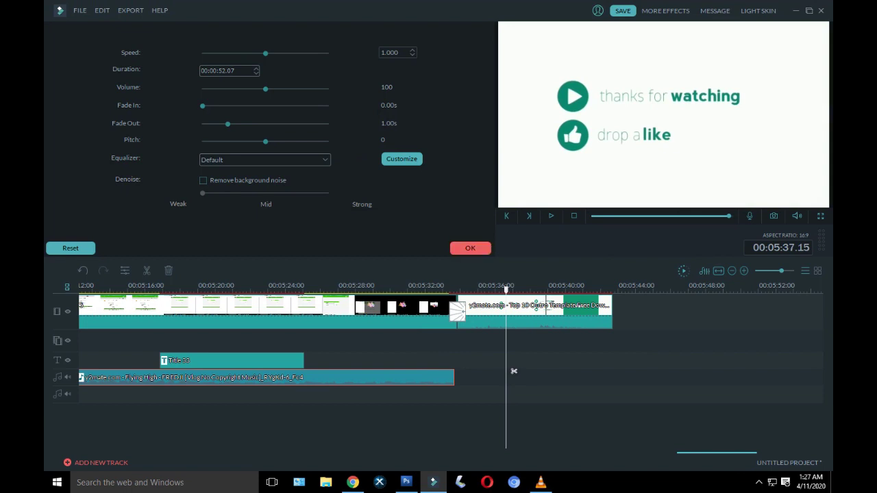
{"action": "key", "text": "Return"}
{"action": "left_click", "coordinate": [415, 371]}
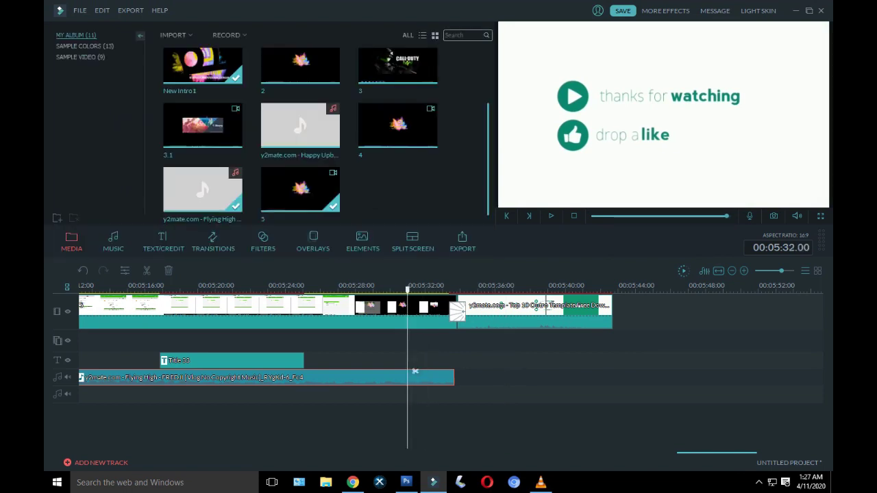
{"action": "left_click", "coordinate": [550, 216]}
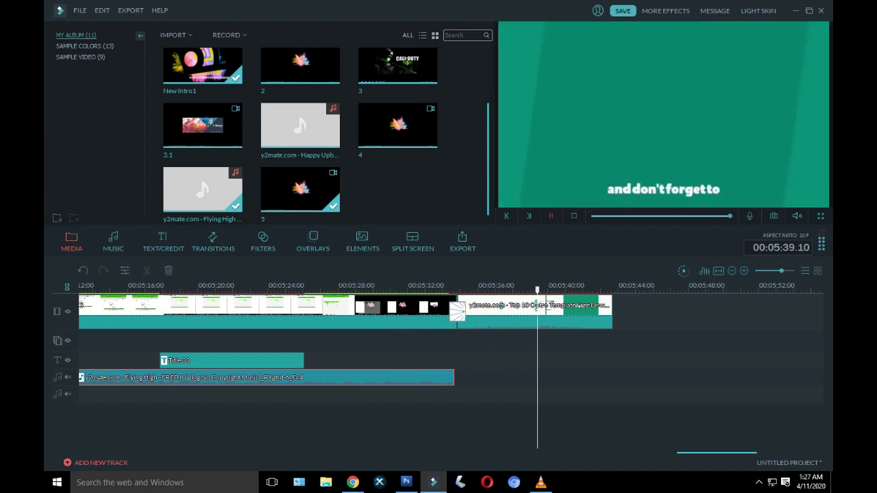
{"action": "left_click", "coordinate": [551, 216]}
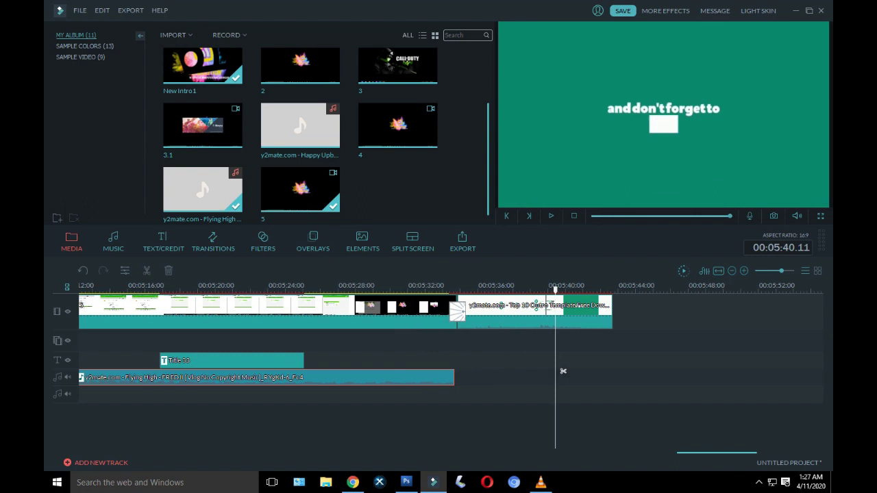
{"action": "key", "text": "ctrl+slash"}
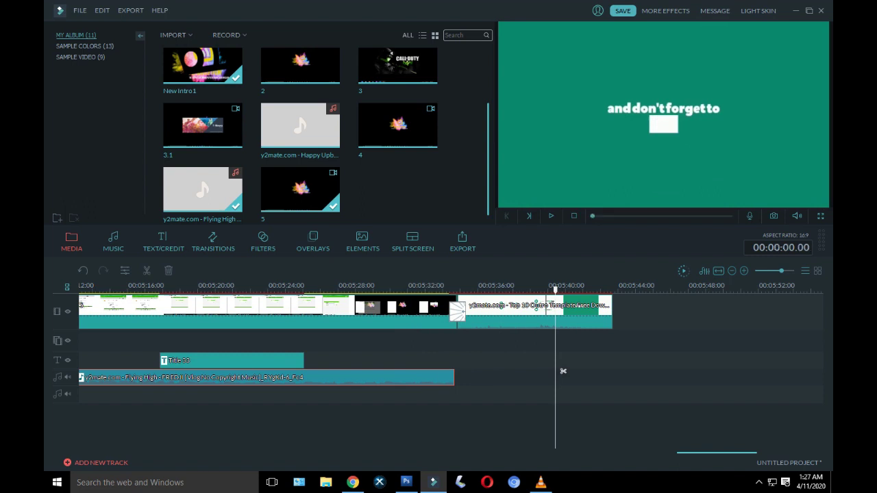
{"action": "left_click", "coordinate": [550, 215]}
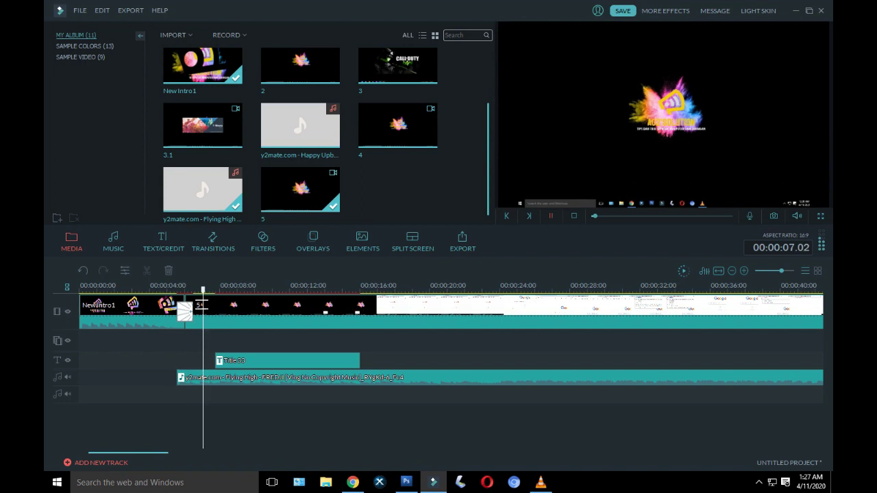
{"action": "key", "text": "space"}
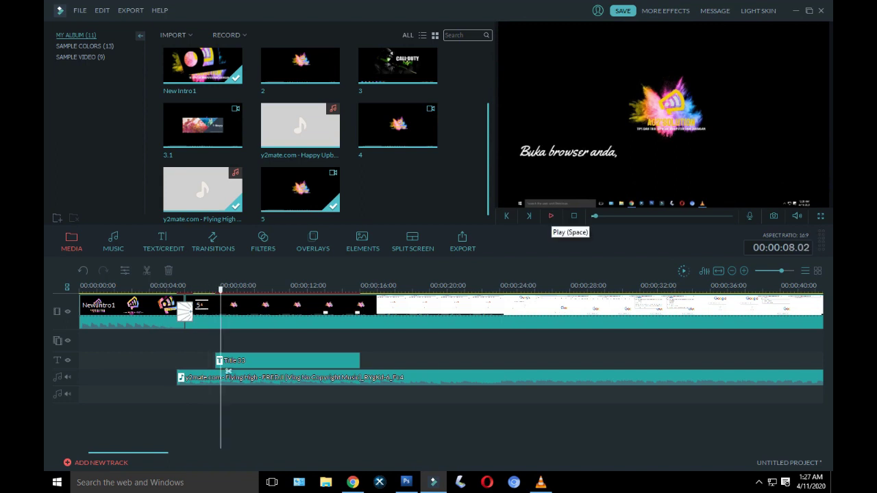
{"action": "left_click", "coordinate": [551, 216]}
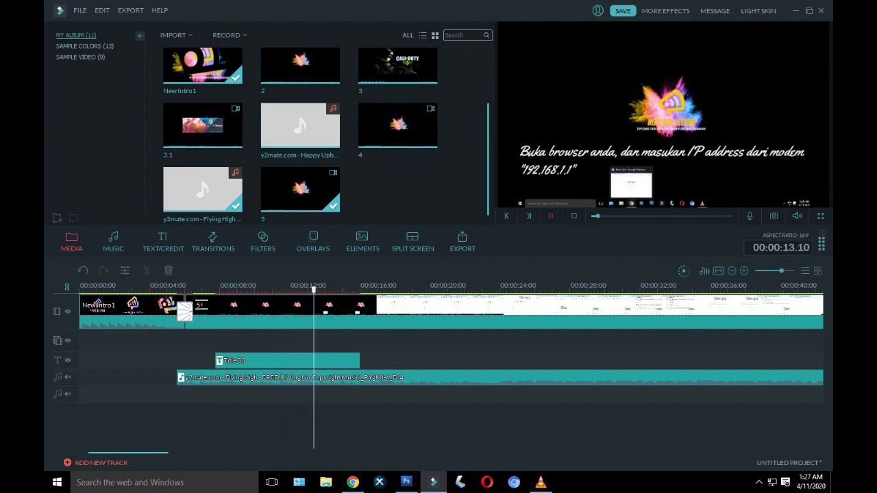
{"action": "key", "text": "space"}
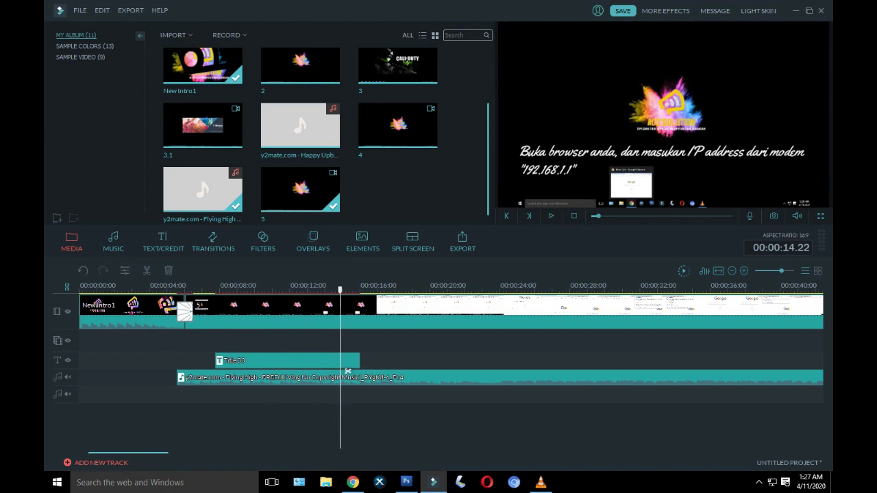
{"action": "scroll", "coordinate": [347, 371], "scroll_direction": "down", "scroll_amount": 10}
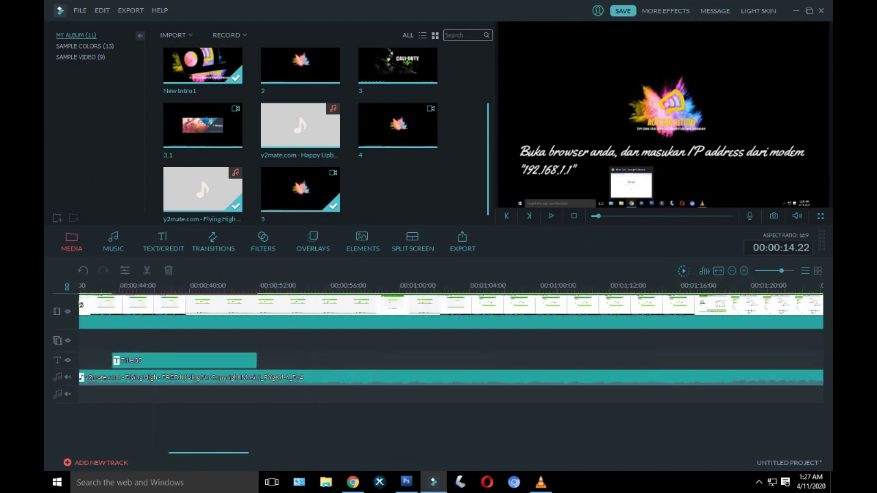
{"action": "left_click", "coordinate": [142, 287]}
{"action": "left_click", "coordinate": [551, 216]}
{"action": "left_click", "coordinate": [551, 215]}
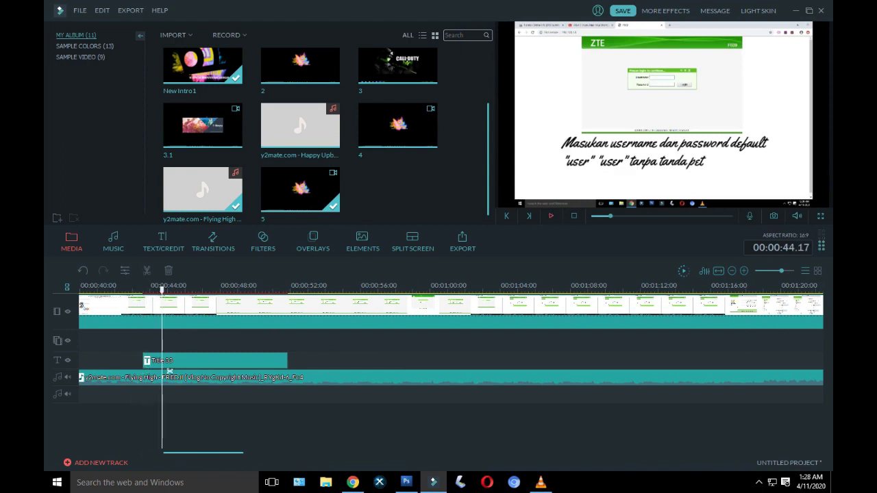
{"action": "left_click", "coordinate": [551, 216]}
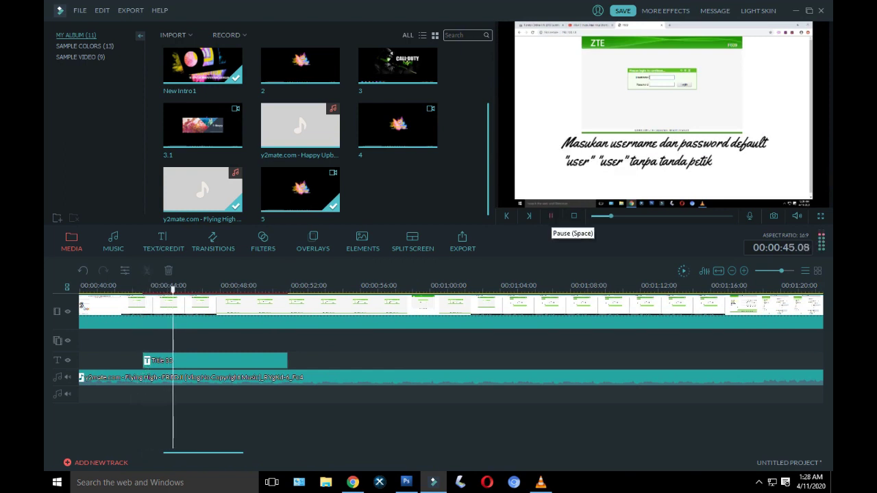
{"action": "left_click", "coordinate": [550, 216]}
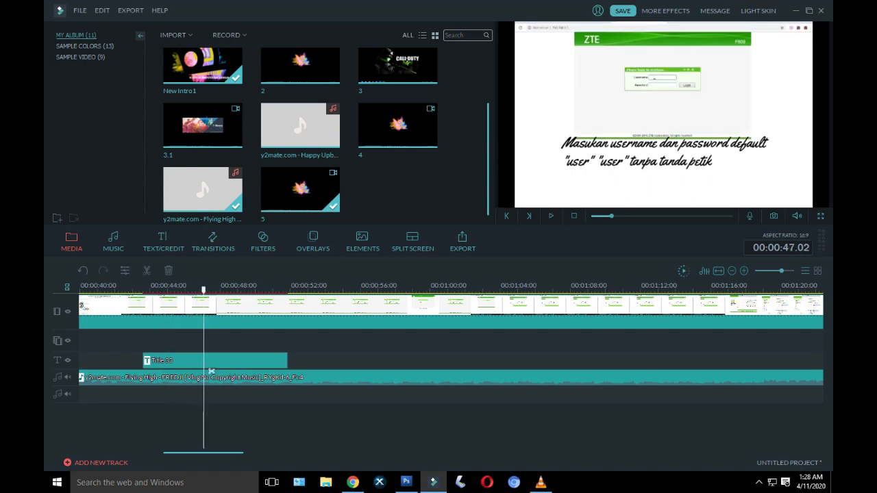
{"action": "scroll", "coordinate": [211, 371], "scroll_direction": "down", "scroll_amount": 5}
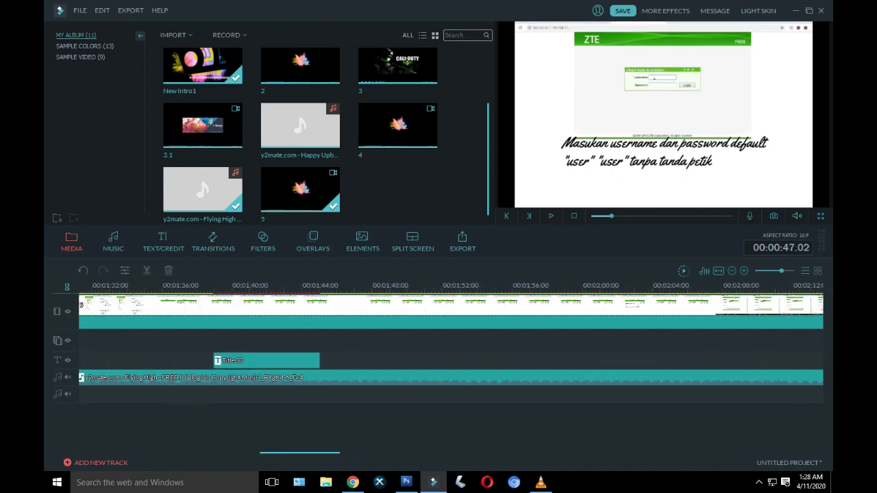
{"action": "left_click", "coordinate": [211, 372]}
{"action": "key", "text": "space"}
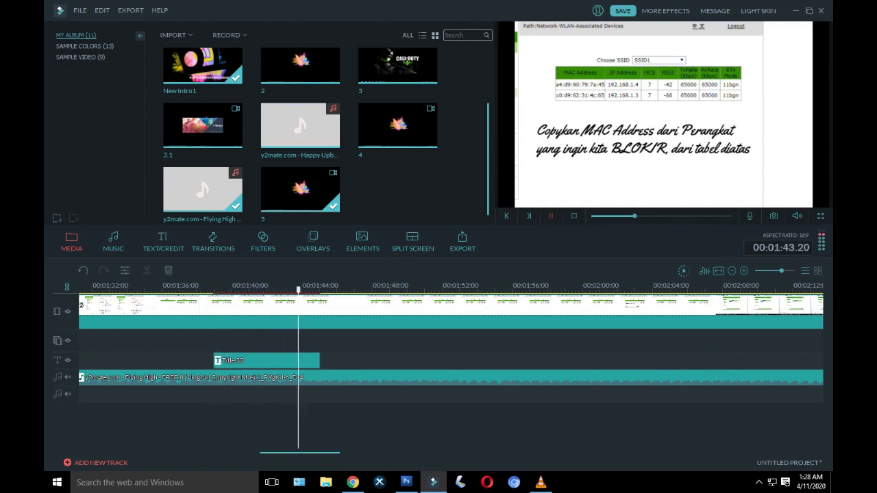
{"action": "key", "text": "space"}
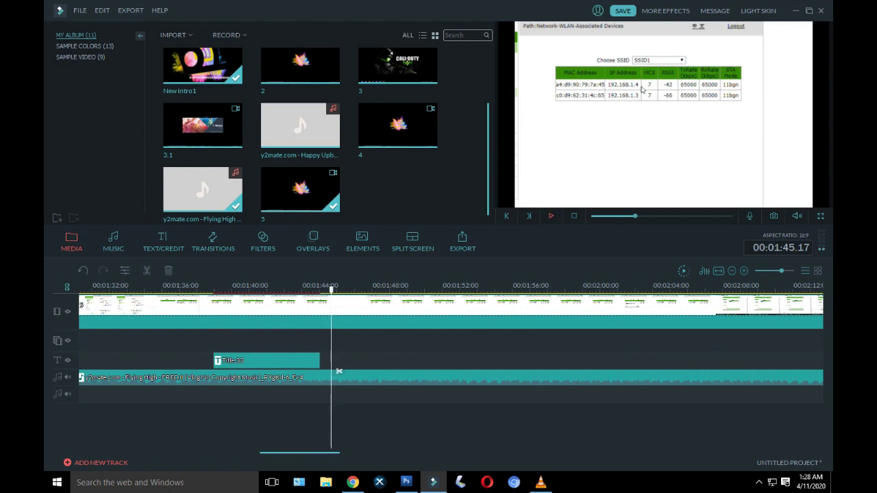
{"action": "scroll", "coordinate": [338, 370], "scroll_direction": "down", "scroll_amount": 5}
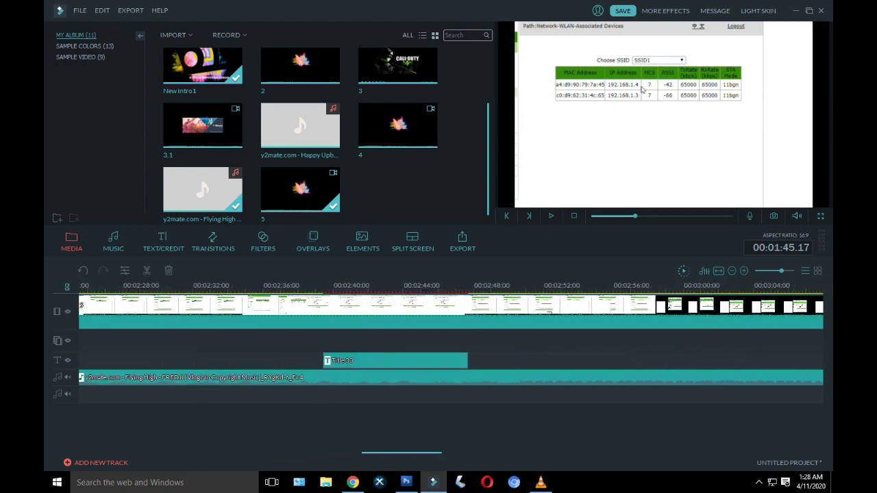
{"action": "left_click", "coordinate": [319, 370]}
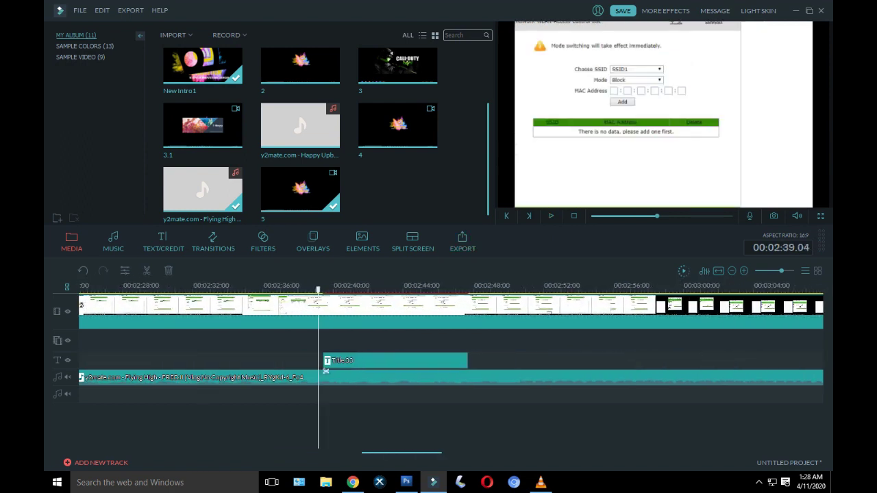
{"action": "left_click", "coordinate": [551, 216]}
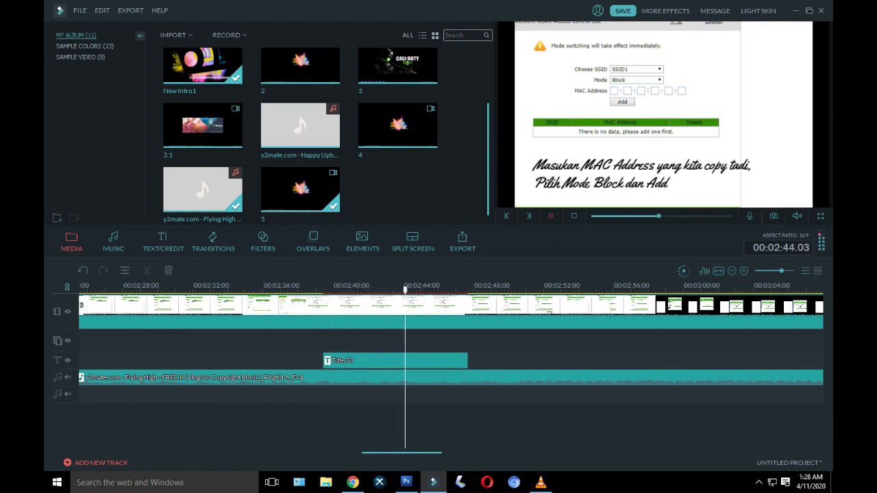
{"action": "key", "text": "space"}
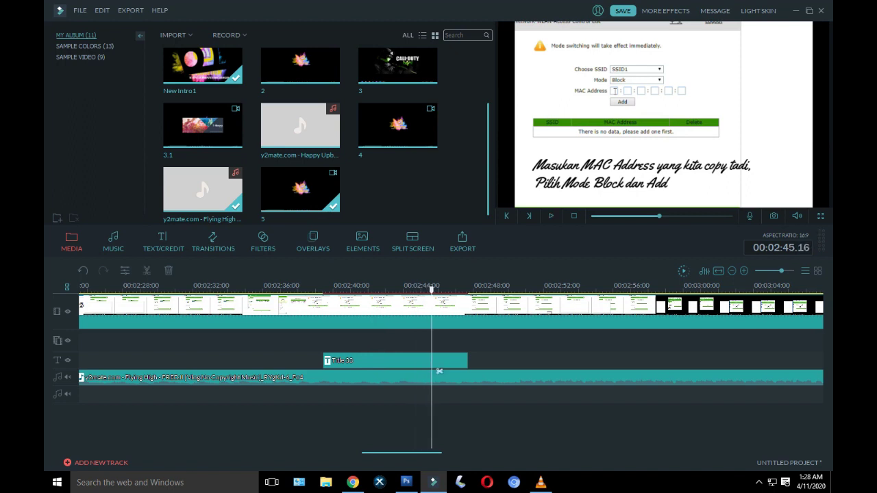
{"action": "scroll", "coordinate": [444, 371], "scroll_direction": "up", "scroll_amount": 10}
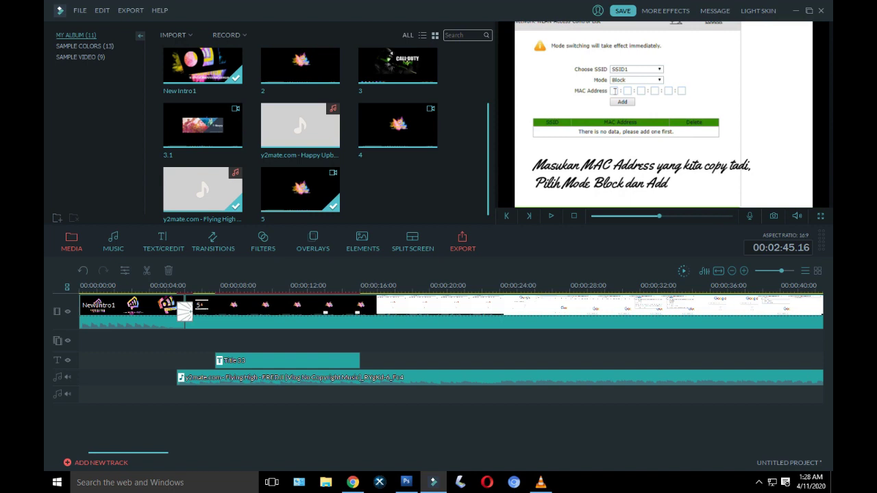
Step: Open the export dialog and name the file 'Cara Mudah Blokir-Unblokir Pengguna Wi-Fi'
{"action": "key", "text": "ctrl+e"}
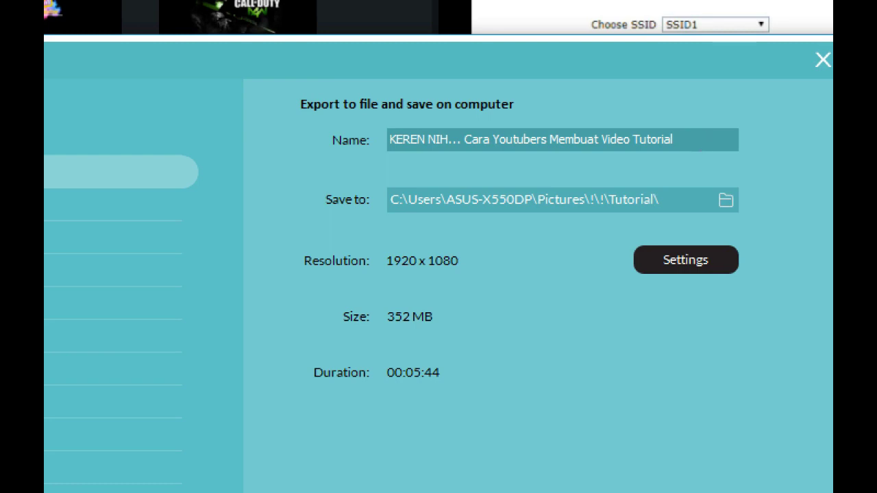
{"action": "left_click_drag", "start_coordinate": [628, 139], "coordinate": [362, 141]}
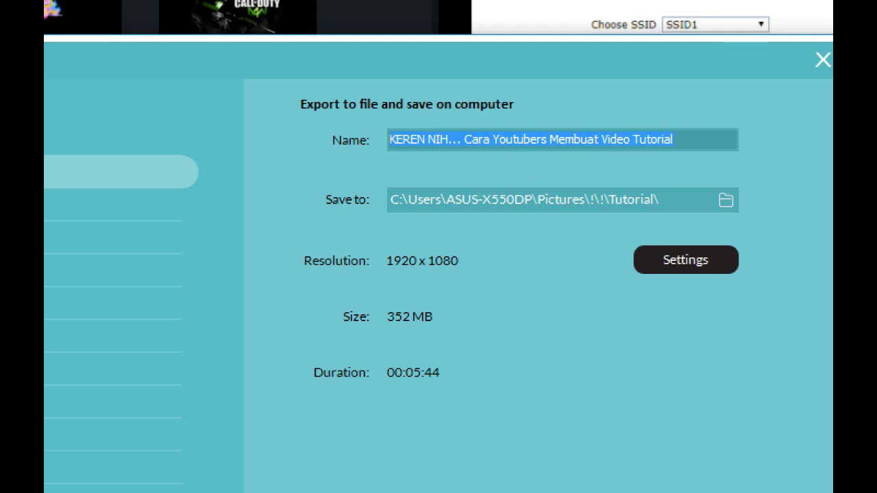
{"action": "type", "text": "Mud"}
{"action": "key", "text": "BackSpace"}
{"action": "key", "text": "BackSpace"}
{"action": "key", "text": "BackSpace"}
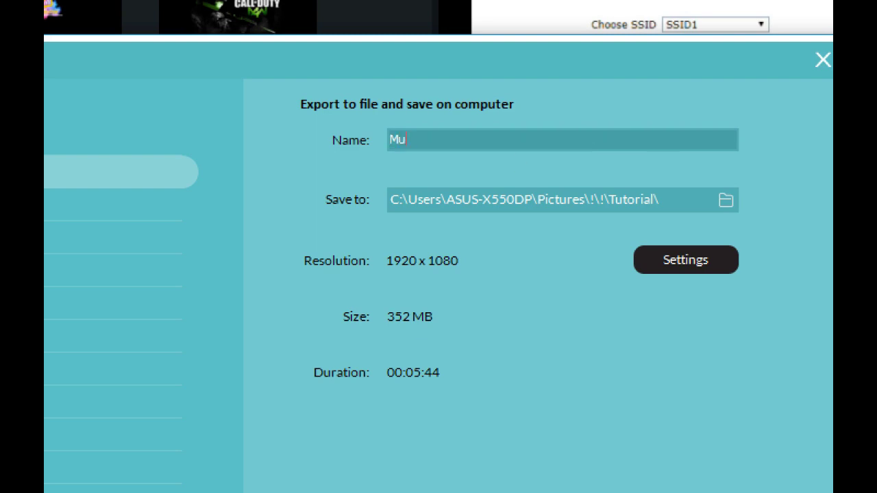
{"action": "type", "text": "Cara Mudah B"}
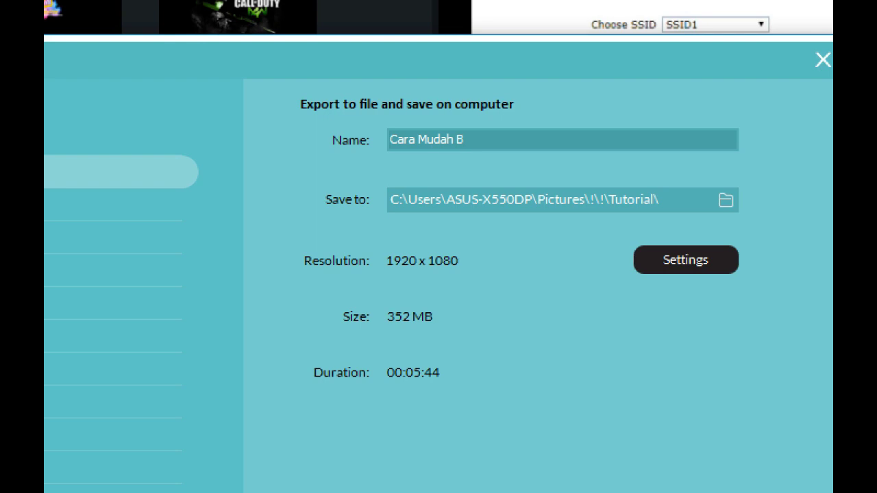
{"action": "type", "text": "lokir-Unblokir"}
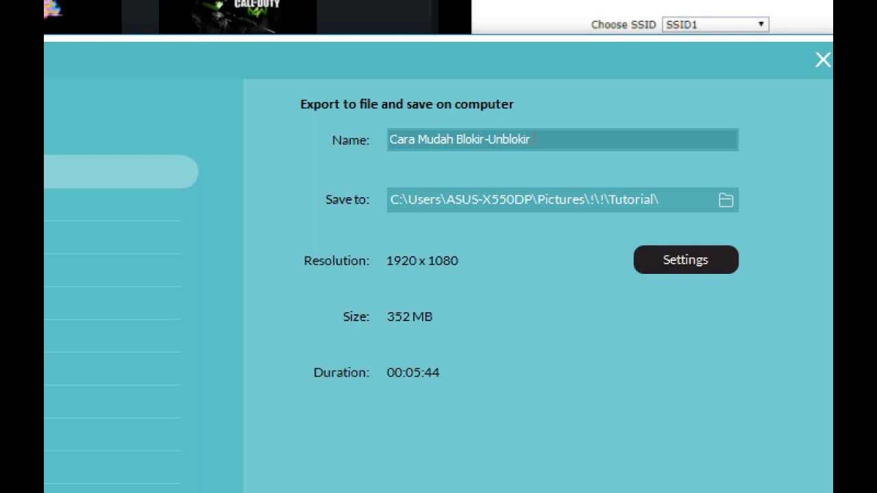
{"action": "type", "text": "Pengguna Wi"}
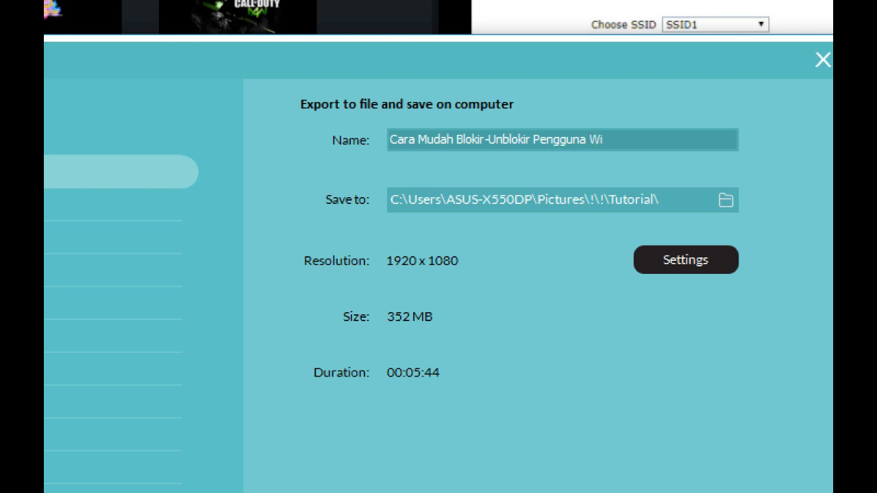
{"action": "type", "text": "-Fi"}
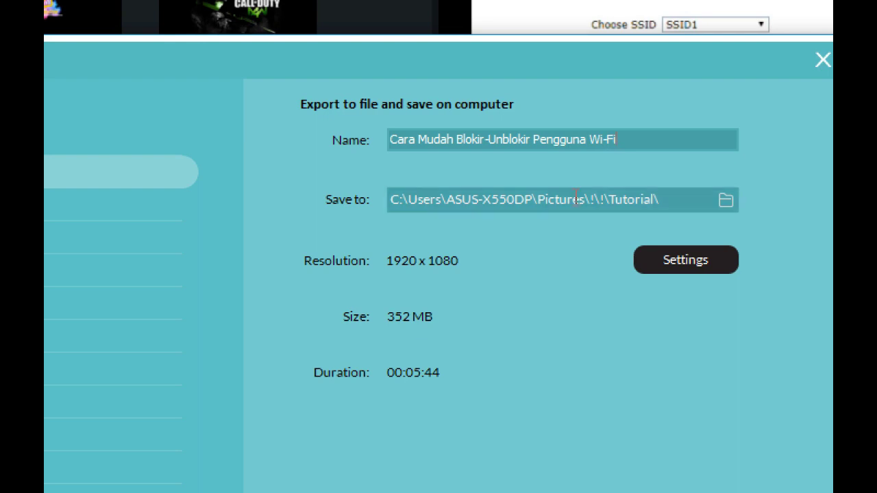
Step: Keep the H.264 1920x1080 export settings unchanged and start rendering the MP4
{"action": "left_click", "coordinate": [662, 262]}
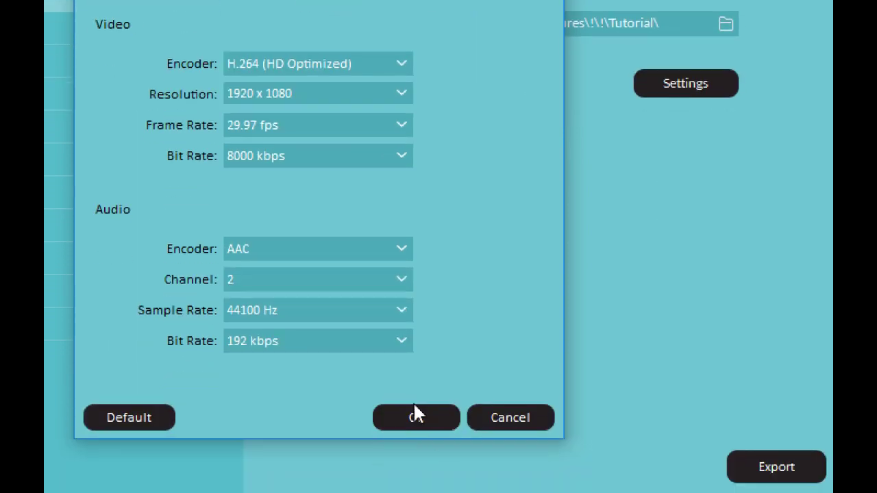
{"action": "left_click", "coordinate": [416, 419]}
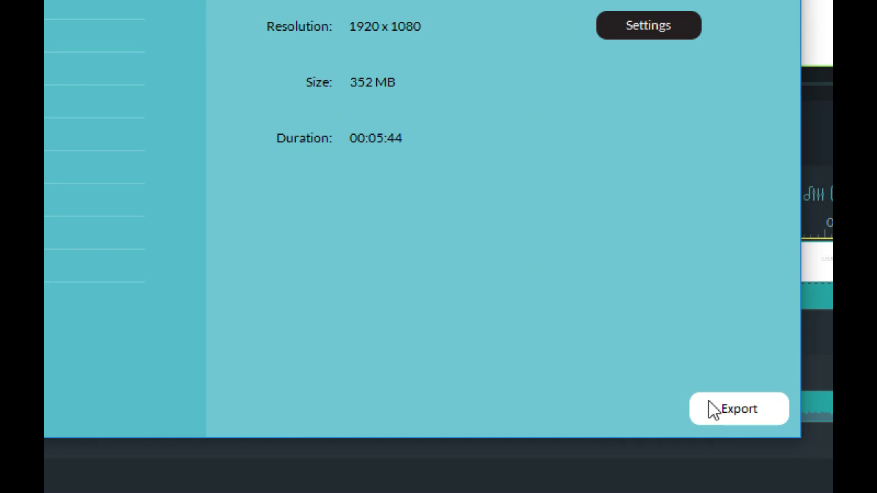
{"action": "left_click", "coordinate": [712, 409]}
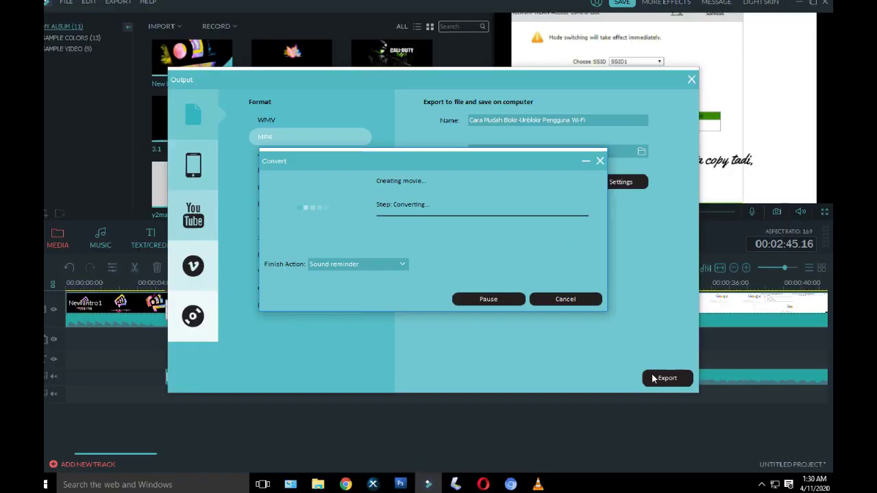
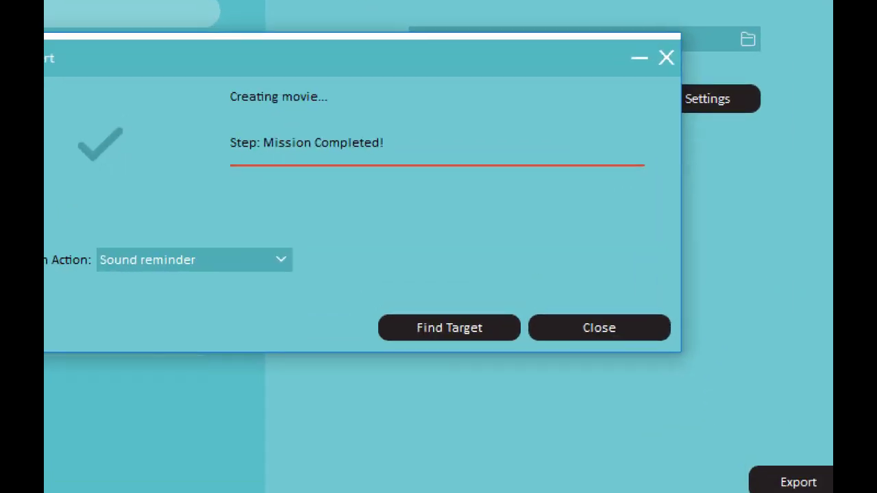
Step: Reveal the exported 97.8 MB MP4 in the Tutorial folder, then minimize Explorer and close Filmora's Output dialog
{"action": "left_click", "coordinate": [449, 328]}
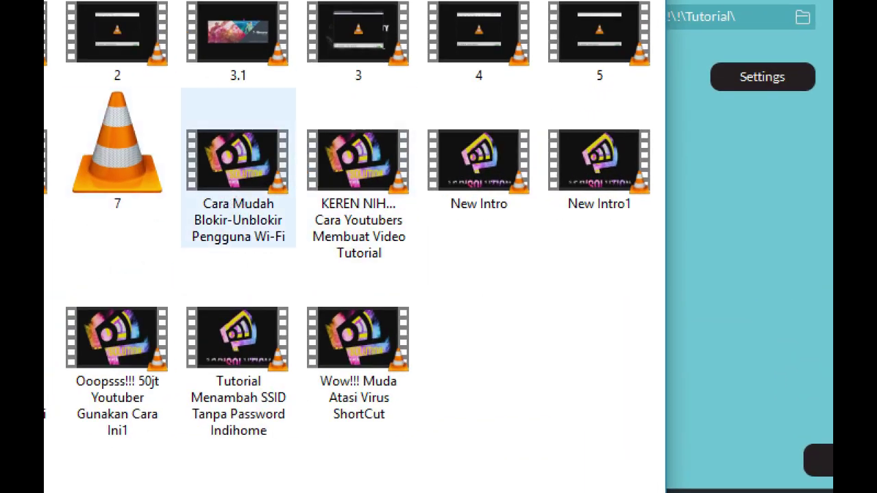
{"action": "mouse_move", "coordinate": [233, 200]}
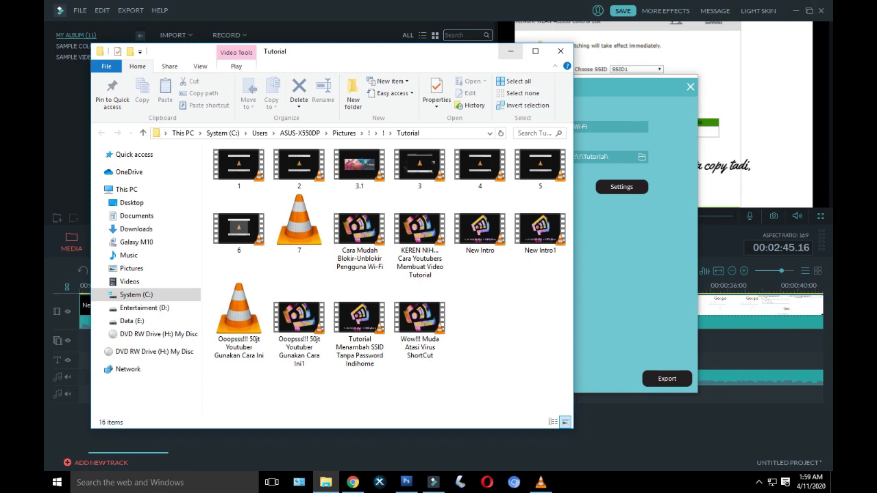
{"action": "left_click", "coordinate": [510, 51]}
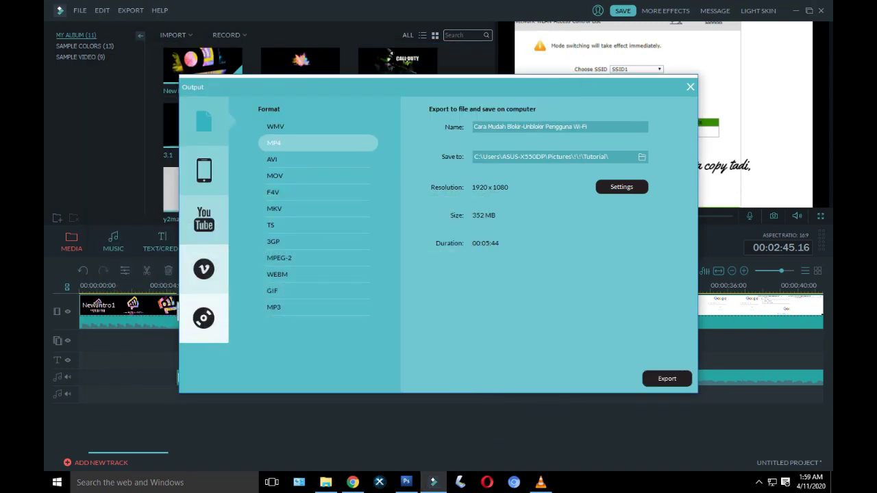
{"action": "left_click", "coordinate": [690, 86]}
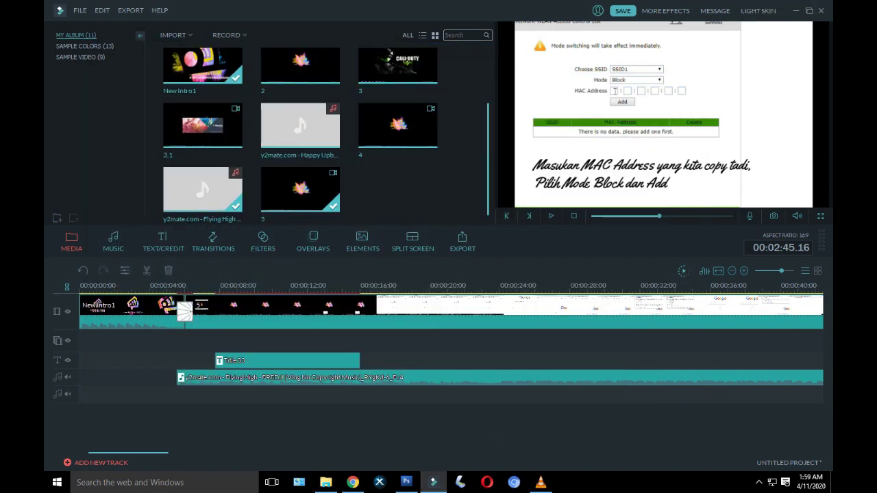